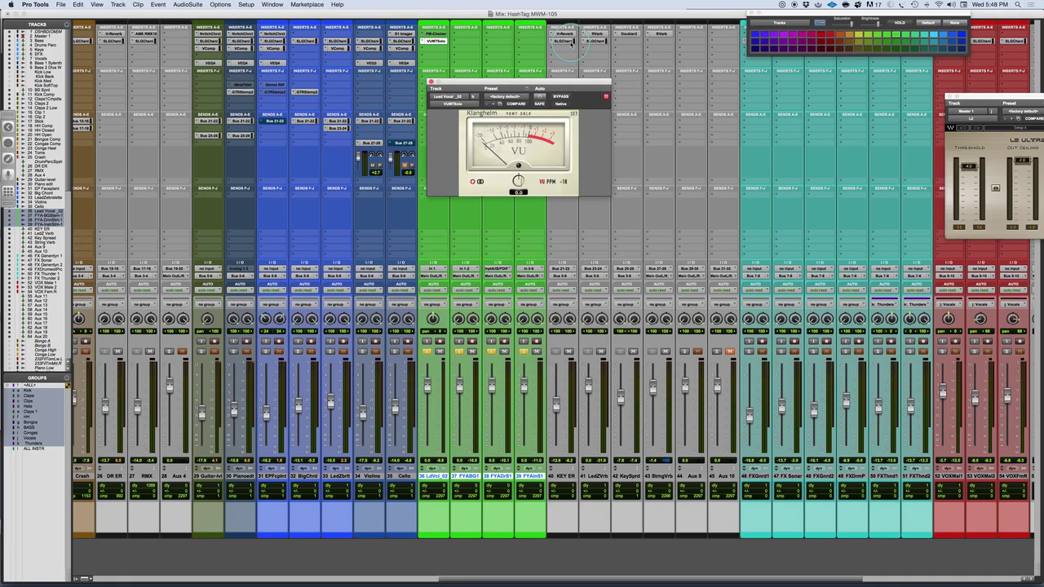
- In the Edit window, zoom in on the Lead Vocal clip and set the edit point at bar 14|1|000
key("super+equal")
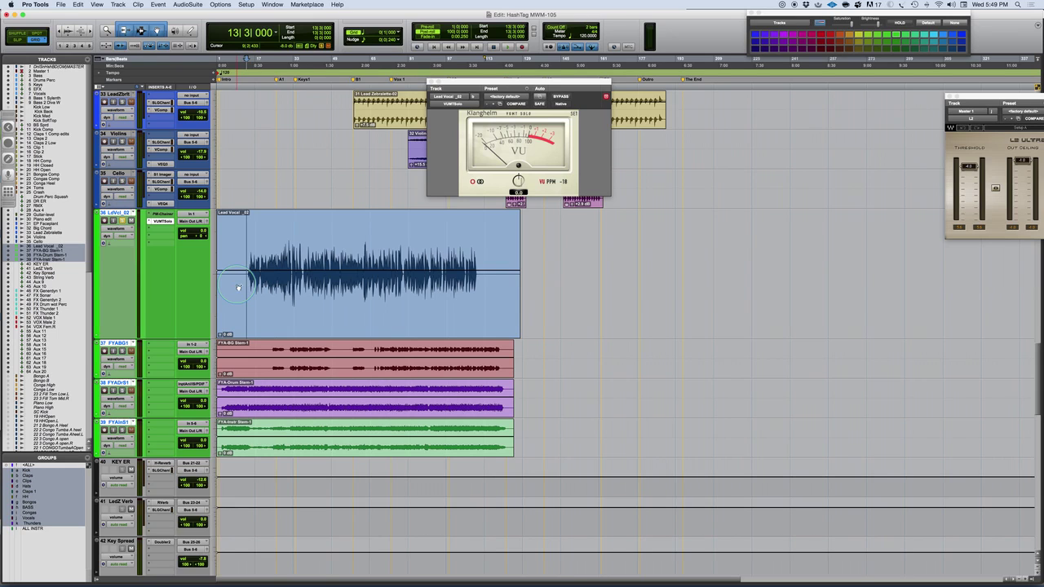
scroll(238, 287, "up", 6)
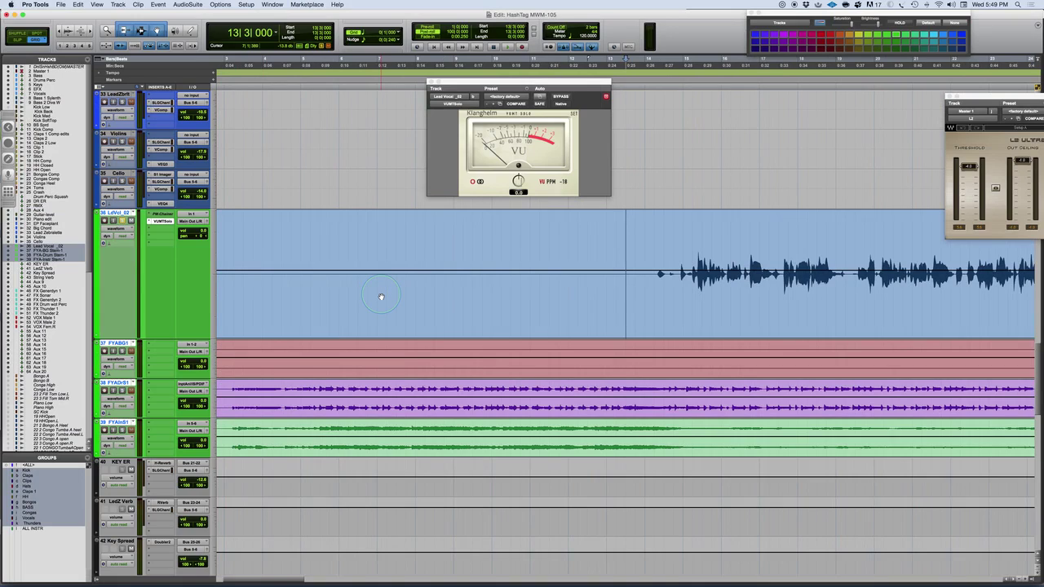
left_click(646, 243)
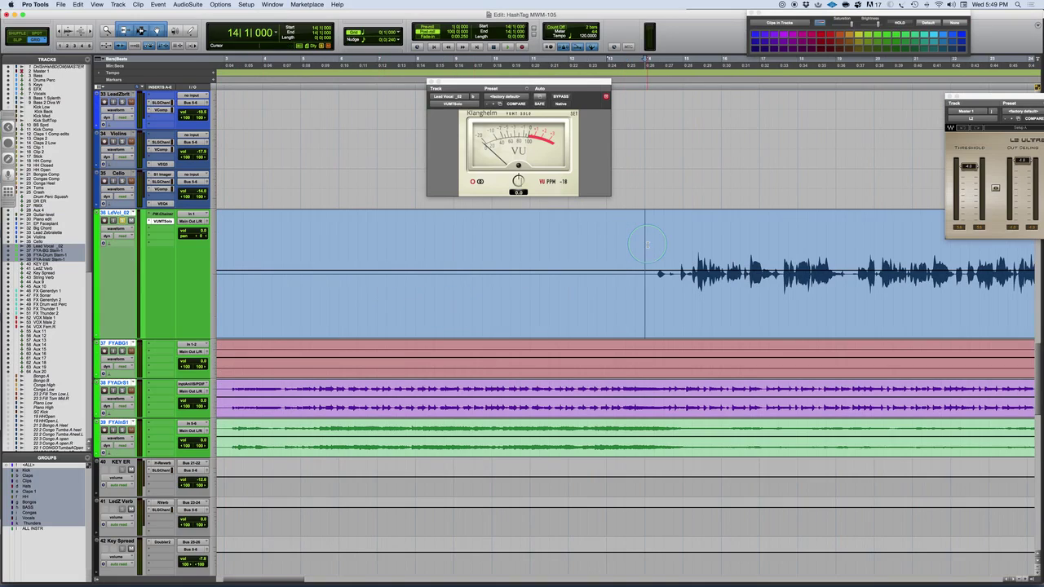
scroll(647, 243, "right", 4)
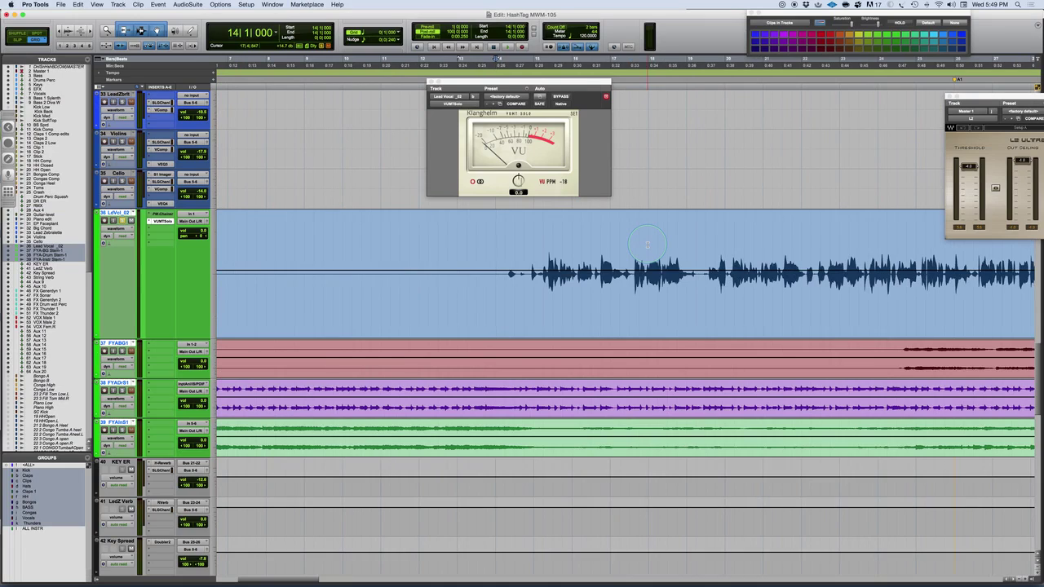
- Separate the Lead Vocal clip at the bar 14 edit point, creating the clip Lead Vocal _02-03
key("super+e")
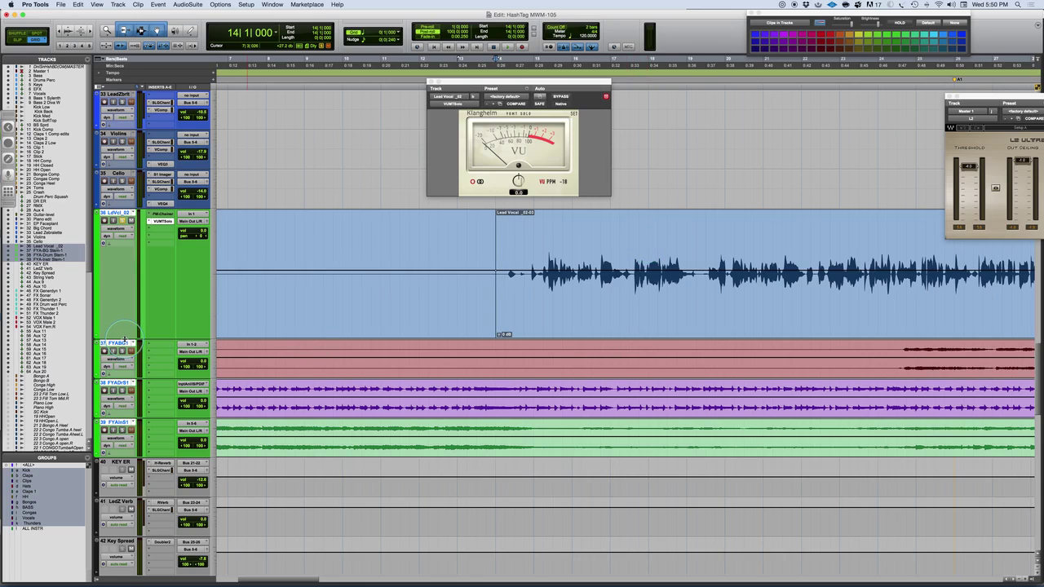
- Enlarge the Lead Vocal track, move the VUMT window, and open its SET settings panel
left_click_drag(124, 339, 124, 364)
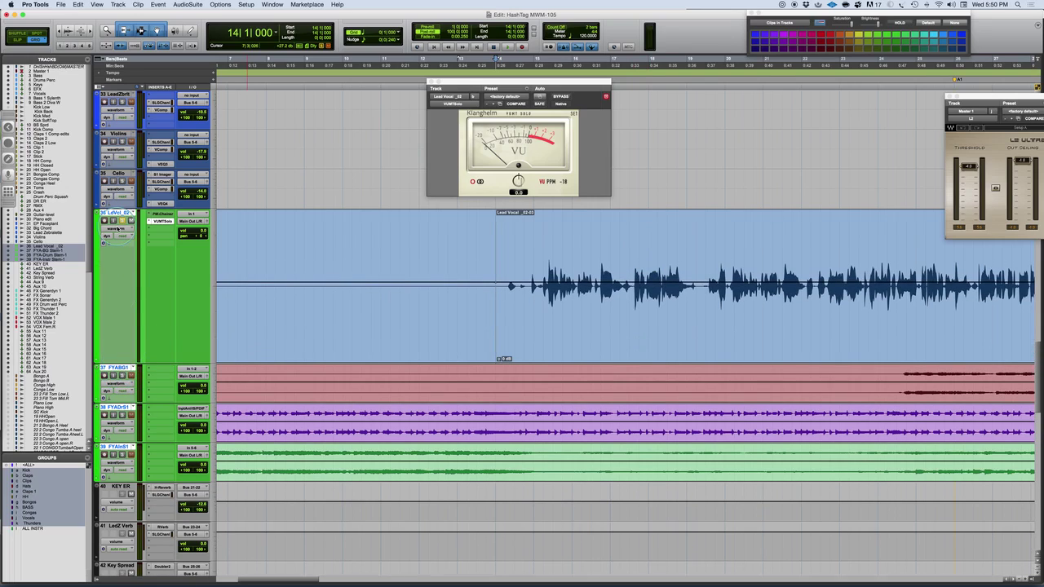
left_click_drag(517, 84, 561, 90)
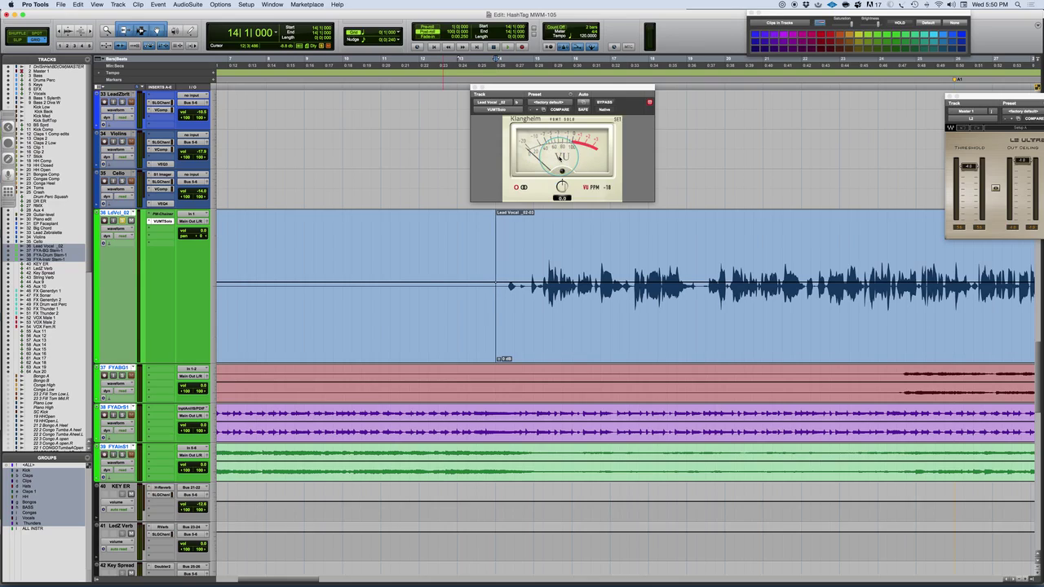
left_click(634, 169)
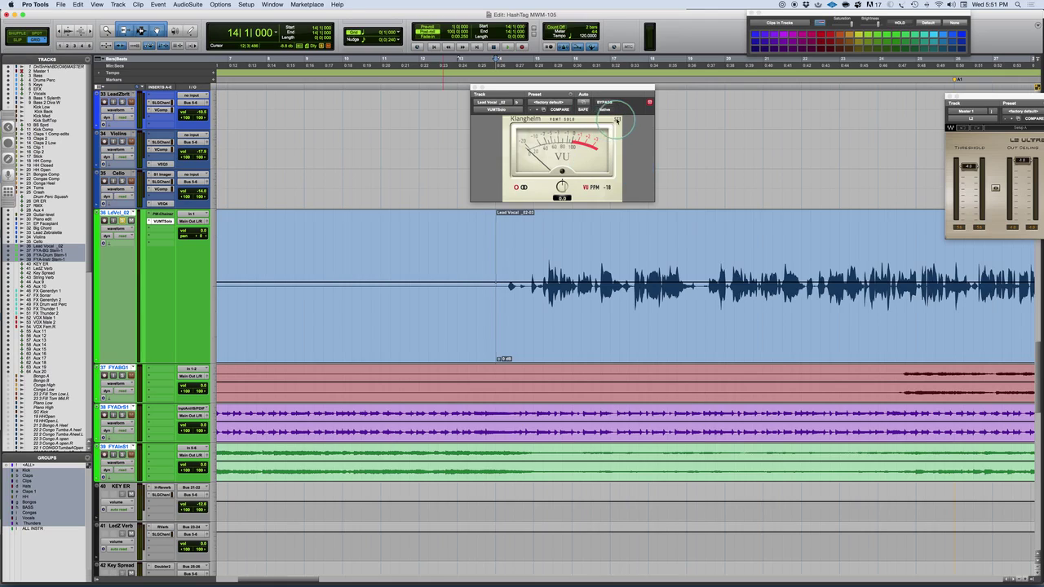
left_click(617, 119)
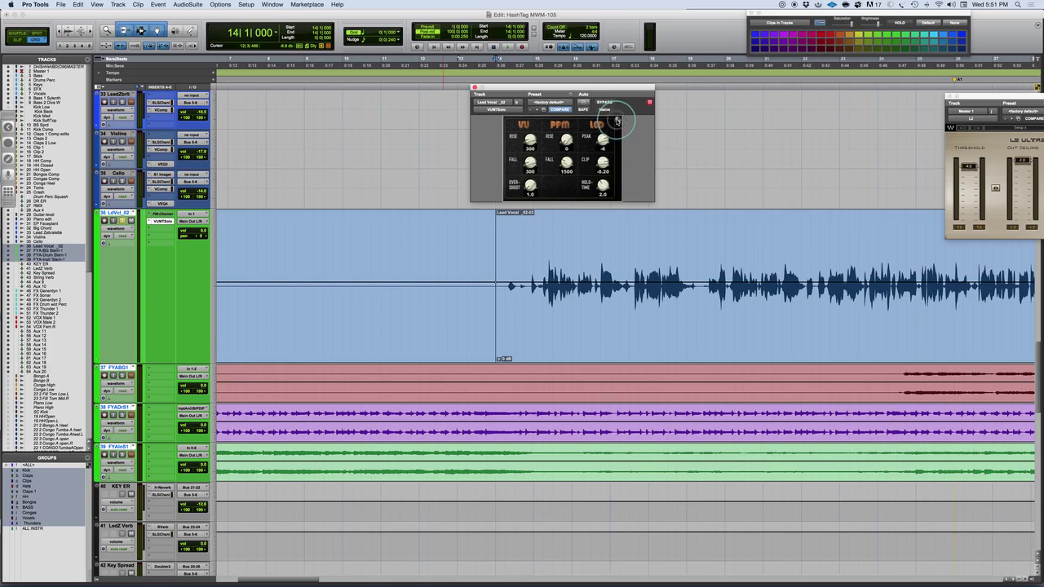
- Return VUMT to its needle face, check the gain box, and set the ballistics switch to VU
left_click(617, 121)
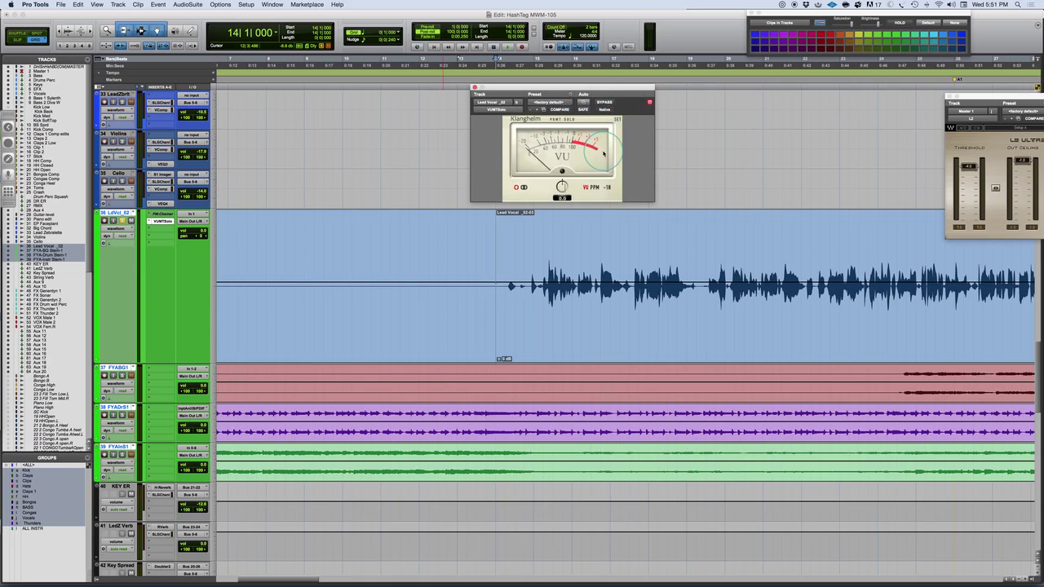
left_click(562, 197)
left_click(591, 188)
left_click(593, 188)
left_click(616, 194)
left_click(611, 193)
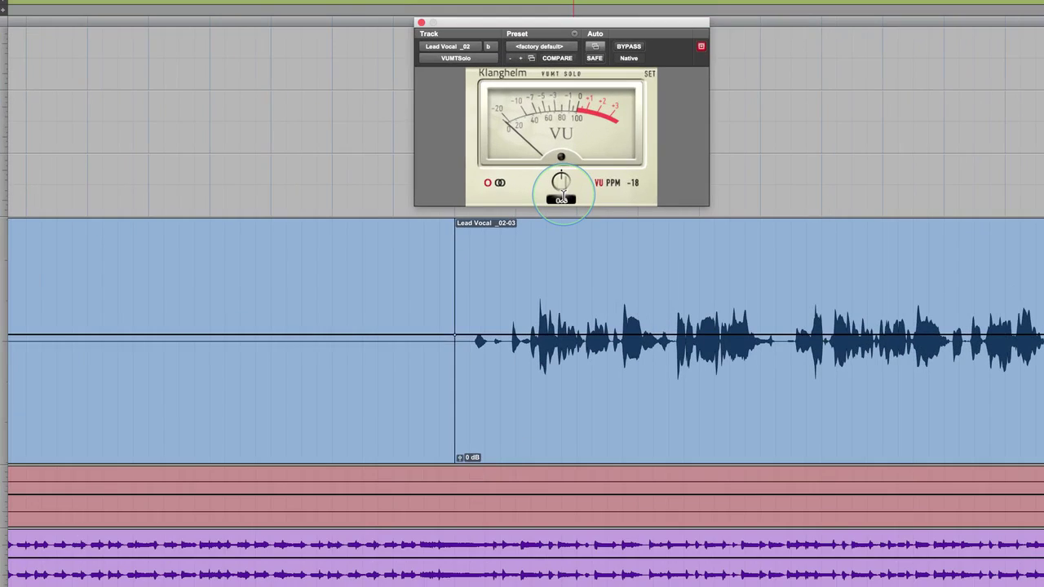
- Move the VUMT window aside and play Lead Vocal _02-03 while watching the VU needle
left_click_drag(641, 26, 651, 29)
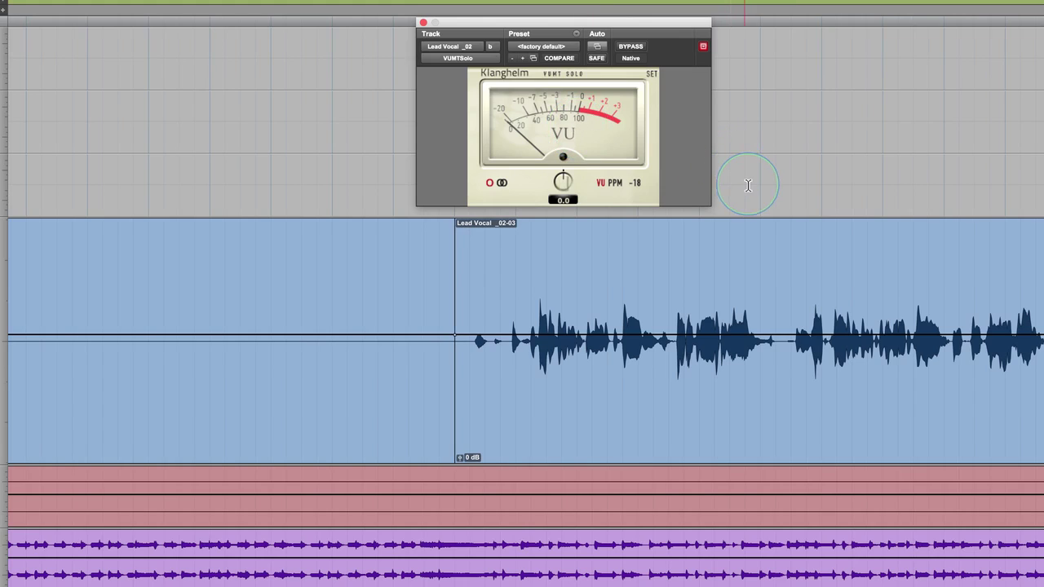
key("space")
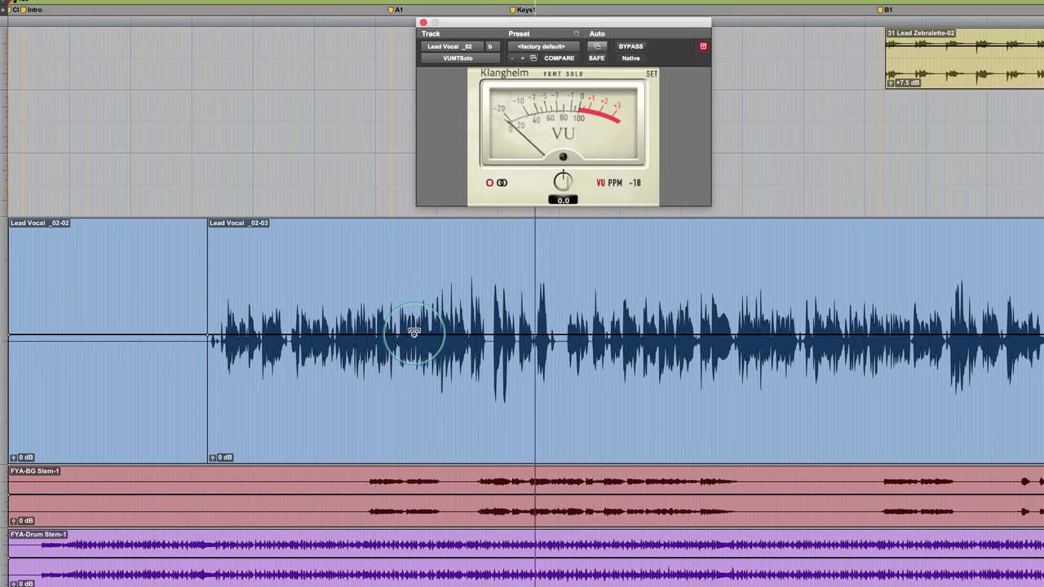
- Stop playback, raise Lead Vocal _02-03's clip gain to +2.1 dB, and set play start near its beginning
left_click(466, 339)
left_click_drag(466, 338, 465, 332)
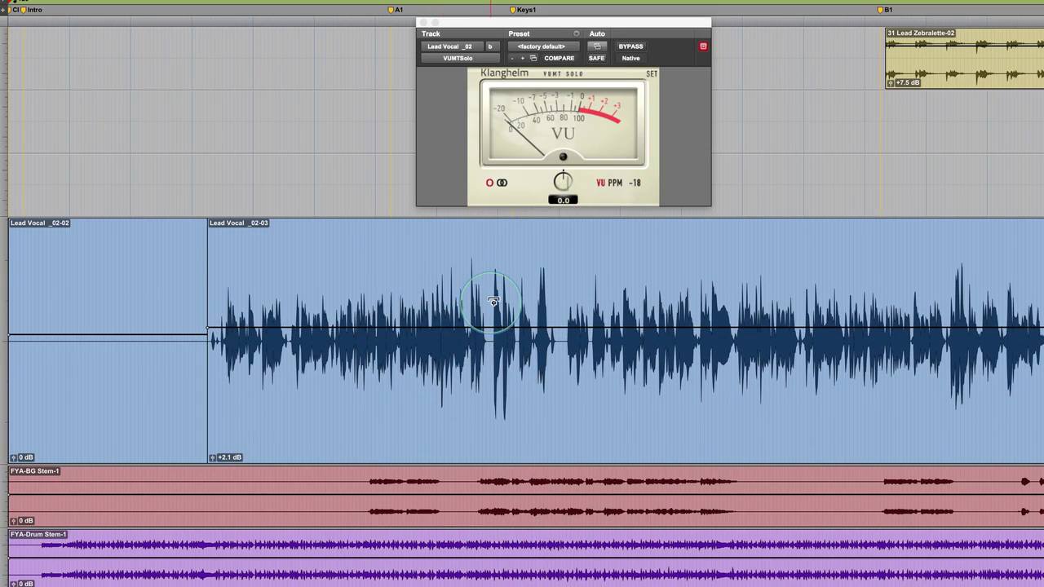
left_click(218, 298)
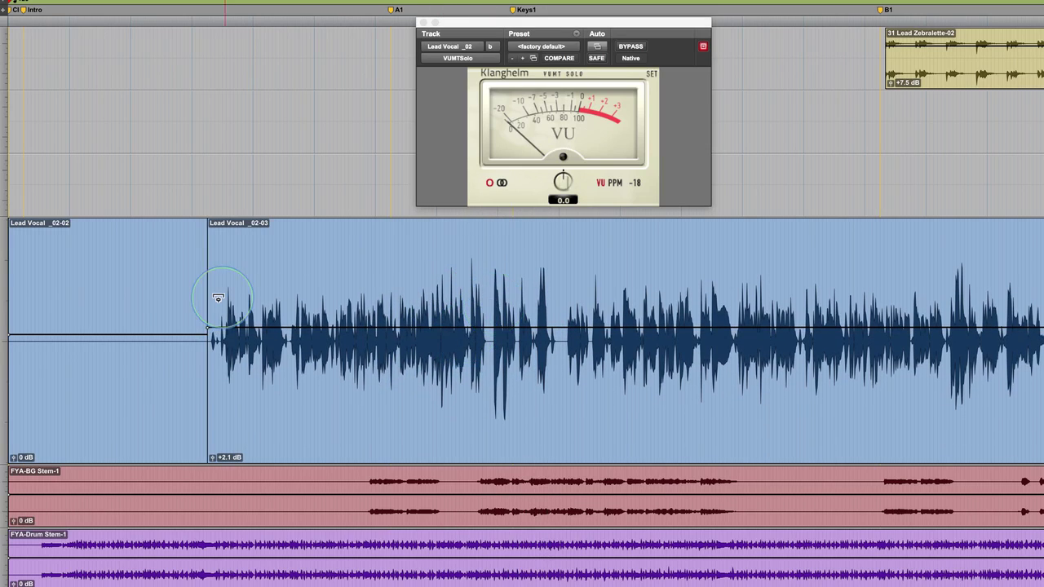
left_click(267, 345)
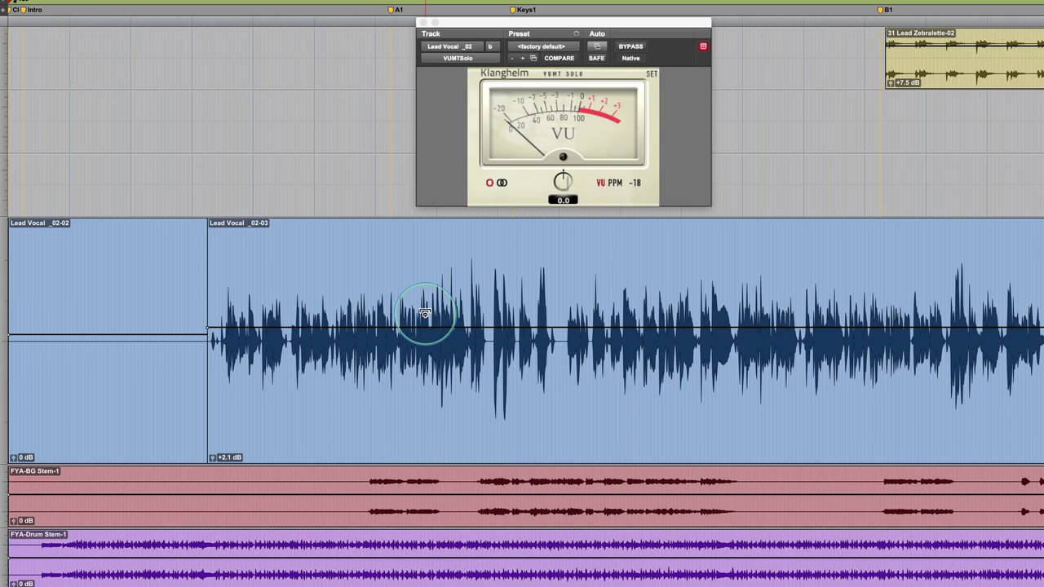
- Audition the boosted clip and zoom in on its opening phrase
key("space")
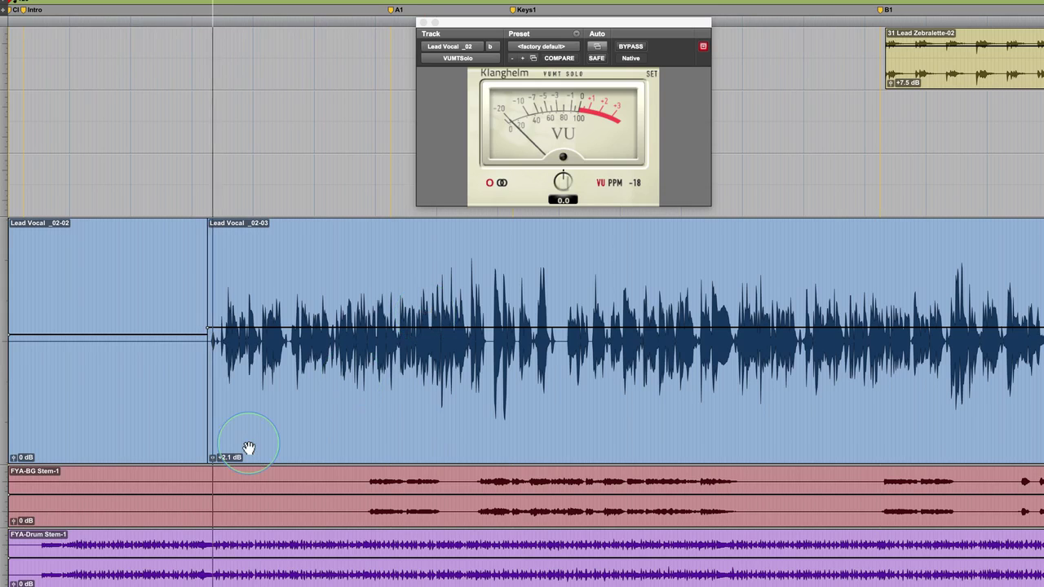
key("space")
left_click(227, 289)
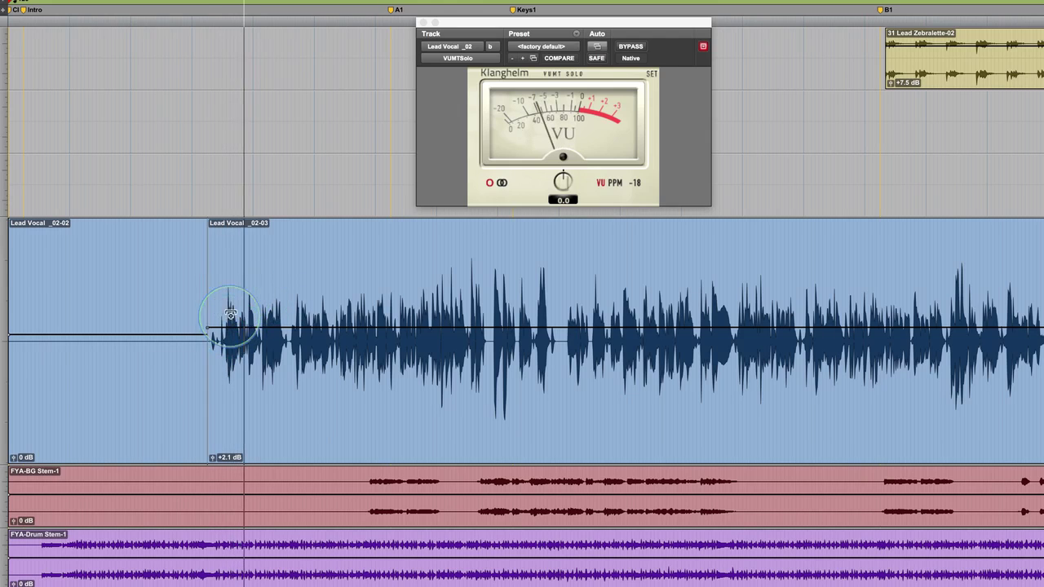
key("super+bracketright")
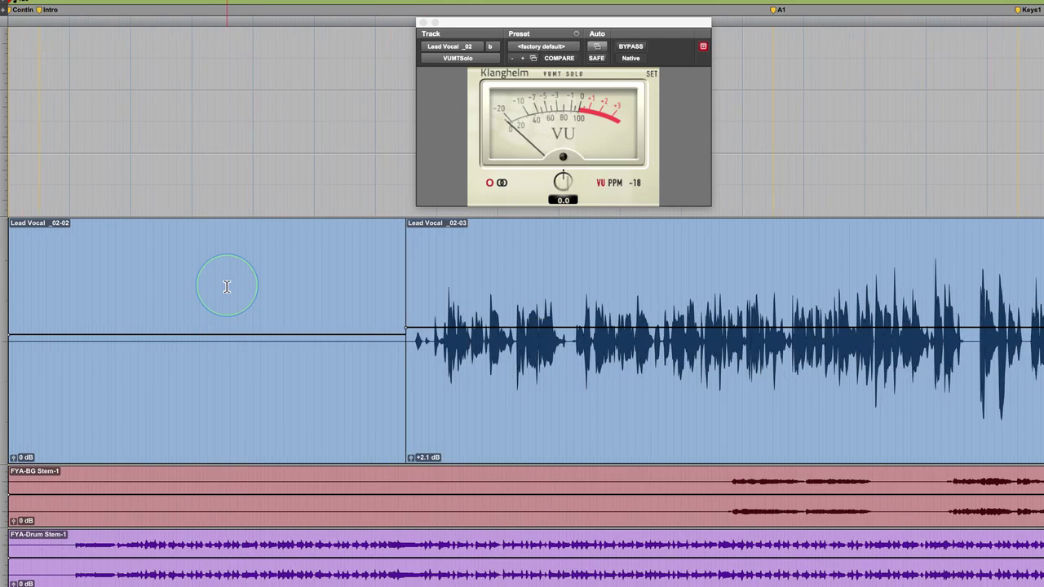
left_click(419, 290)
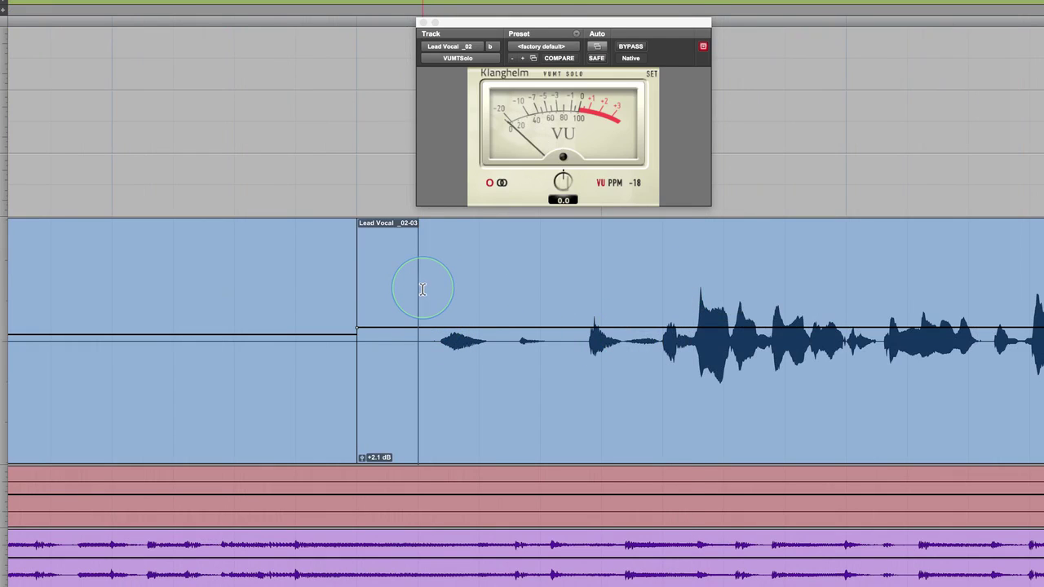
key("space")
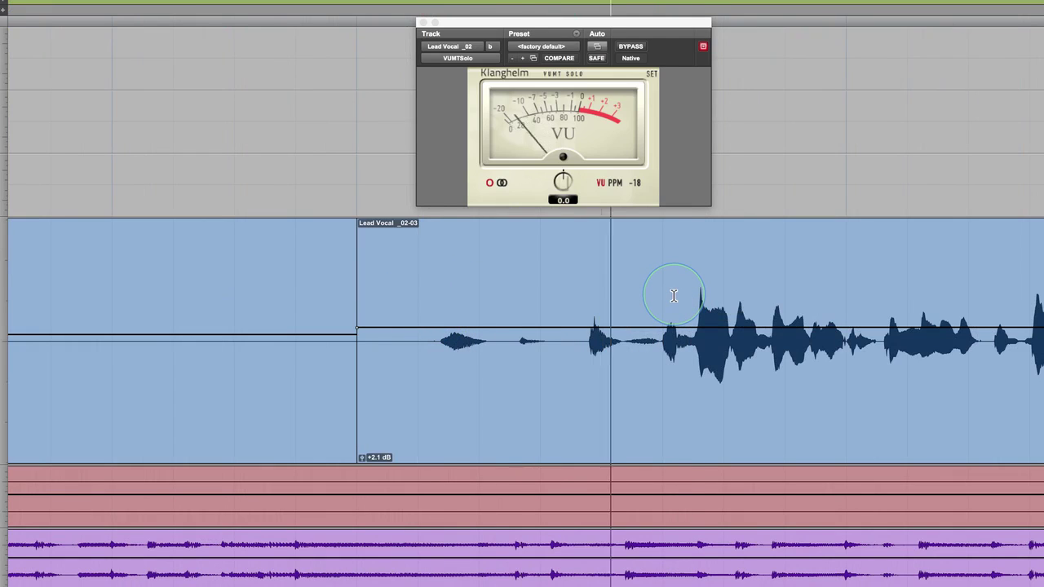
key("space")
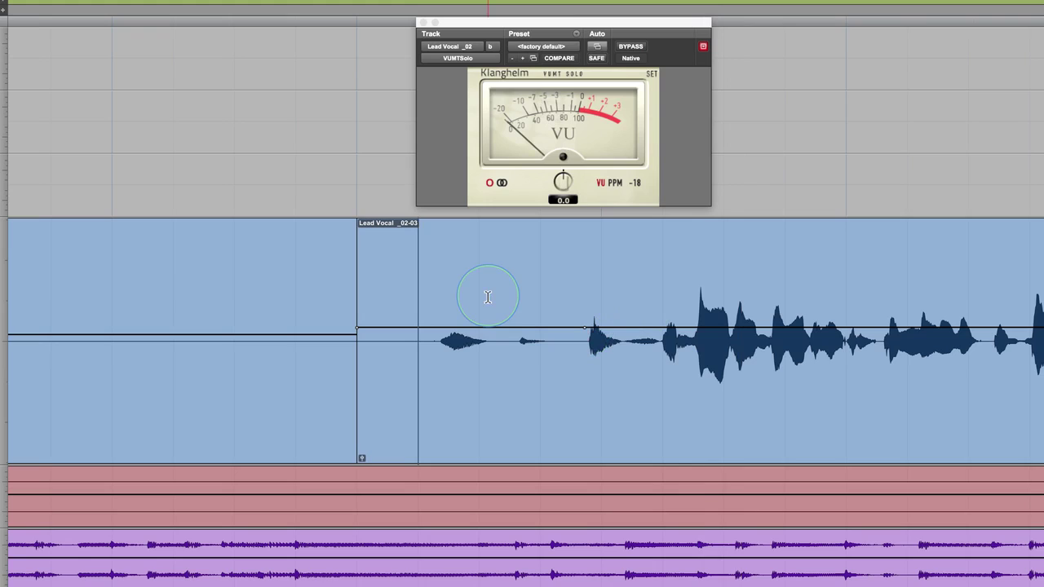
- Boost the quiet opening phrase's clip gain, lift the following short phrase, then add 1.1 dB more to the opening
left_click_drag(485, 306, 486, 292)
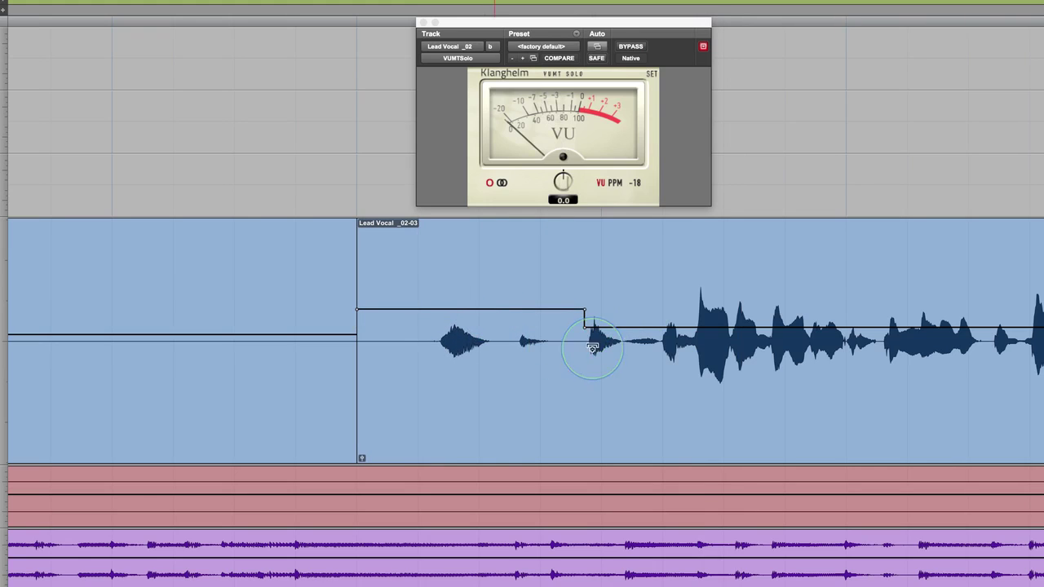
key("space")
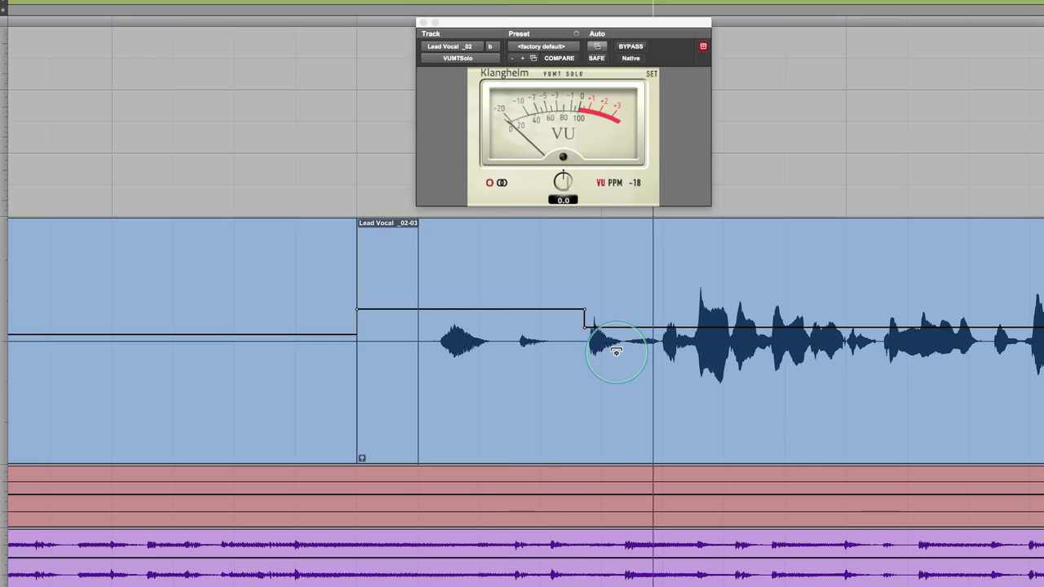
key("space")
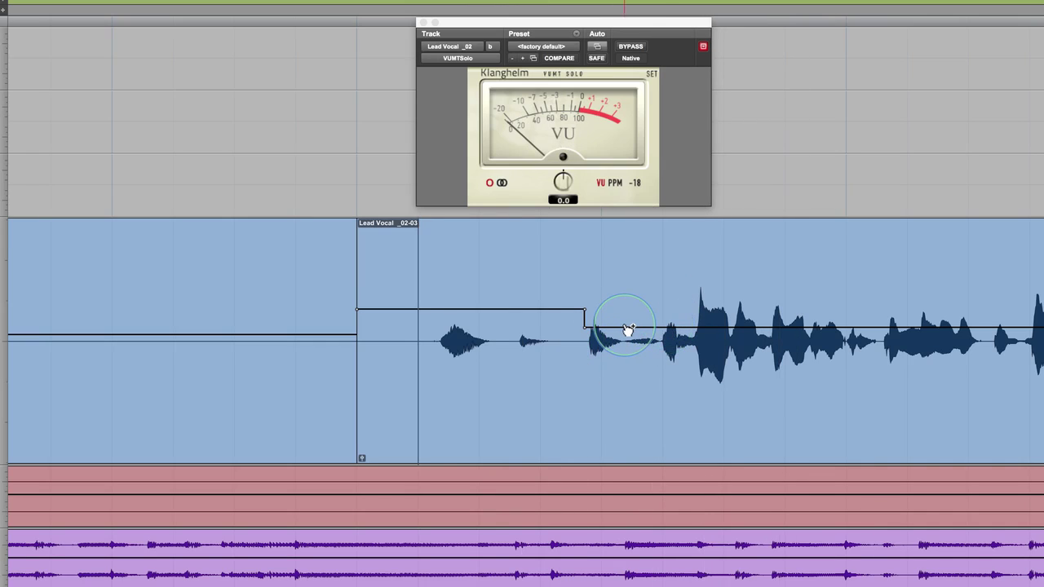
left_click_drag(601, 305, 602, 300)
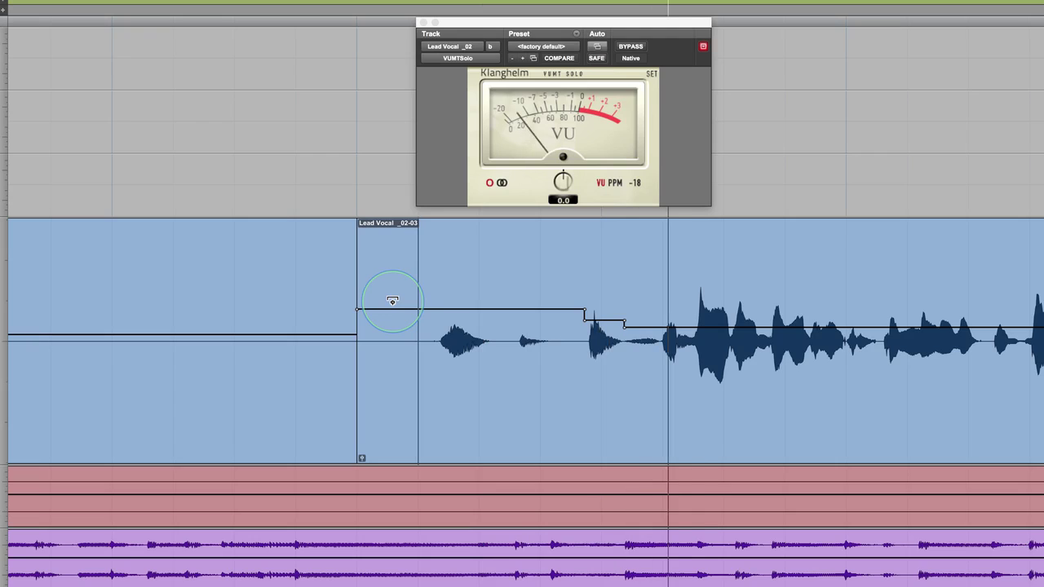
key("space")
left_click_drag(494, 301, 494, 296)
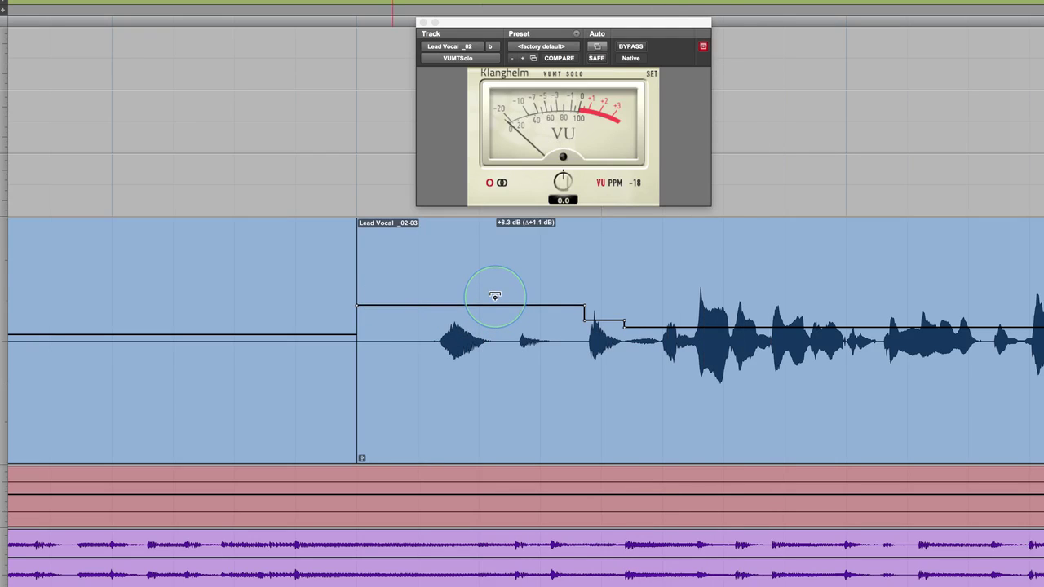
key("space")
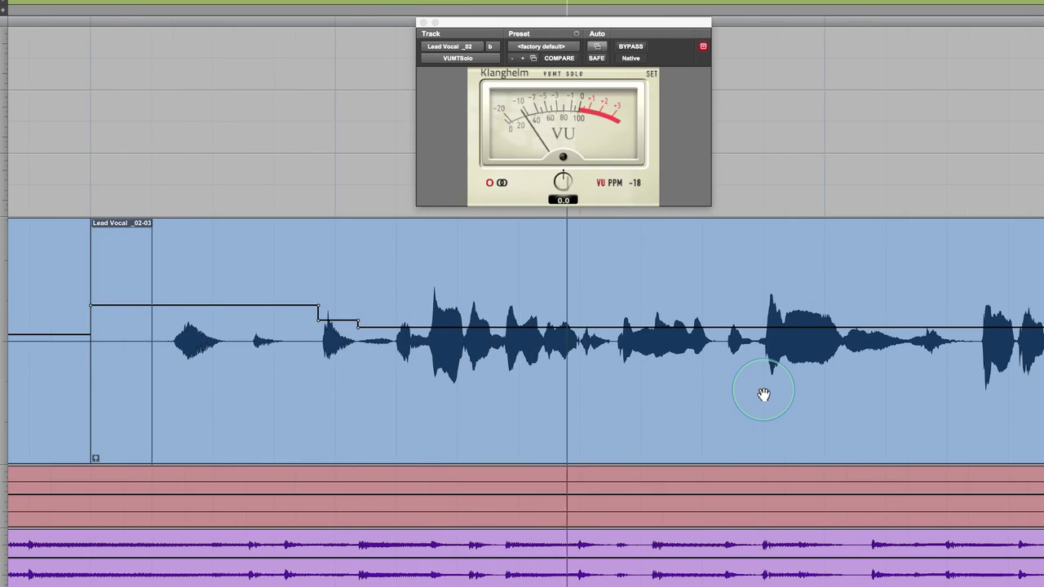
key("space")
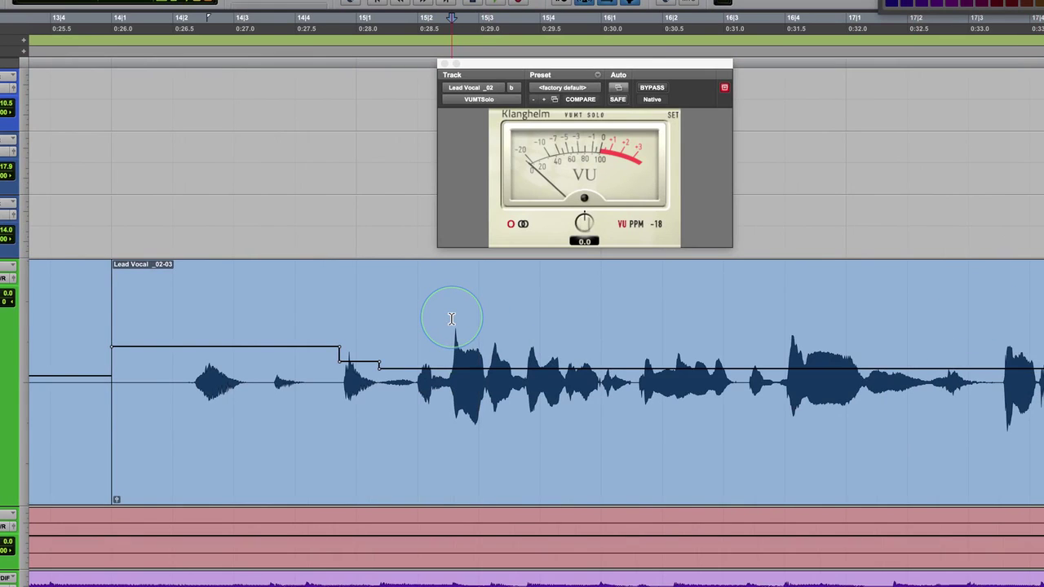
- Lower the loud word near 0:28.8 by 0.4 dB and raise the quieter syllable before it
key("super+bracketright")
scroll(707, 345, "right", 5)
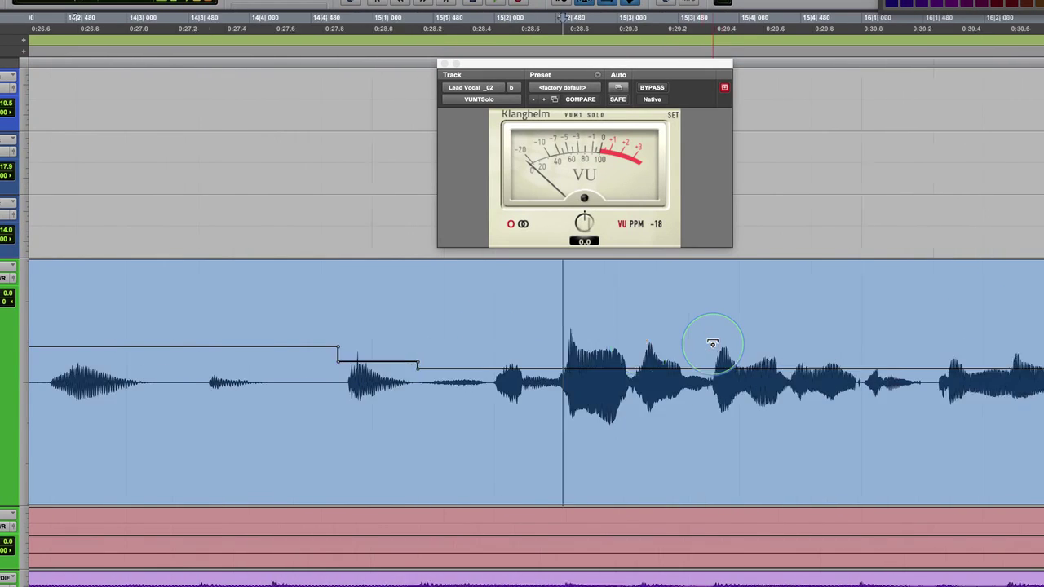
key("space")
key("space")
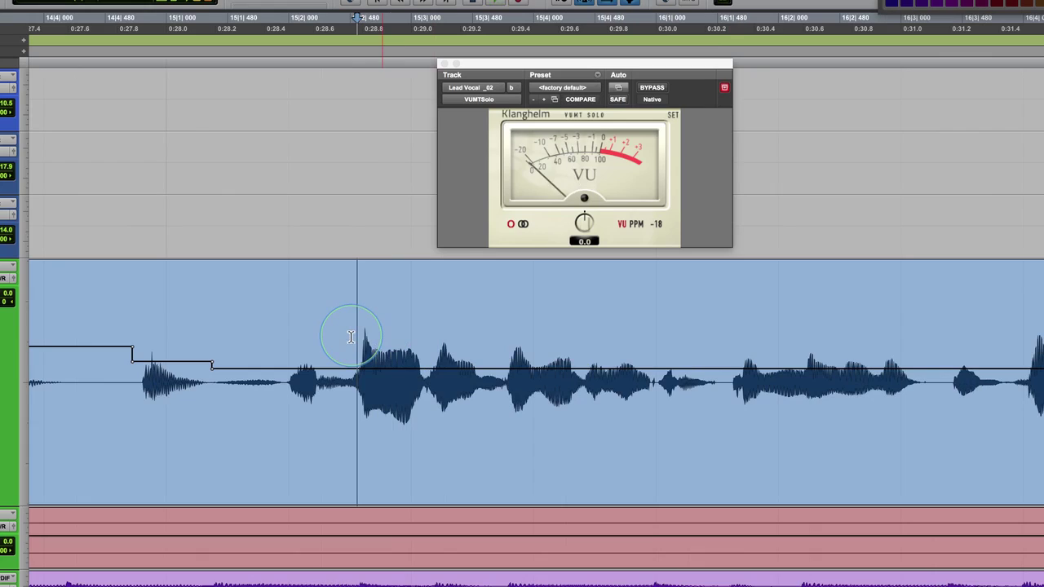
left_click_drag(350, 334, 425, 336)
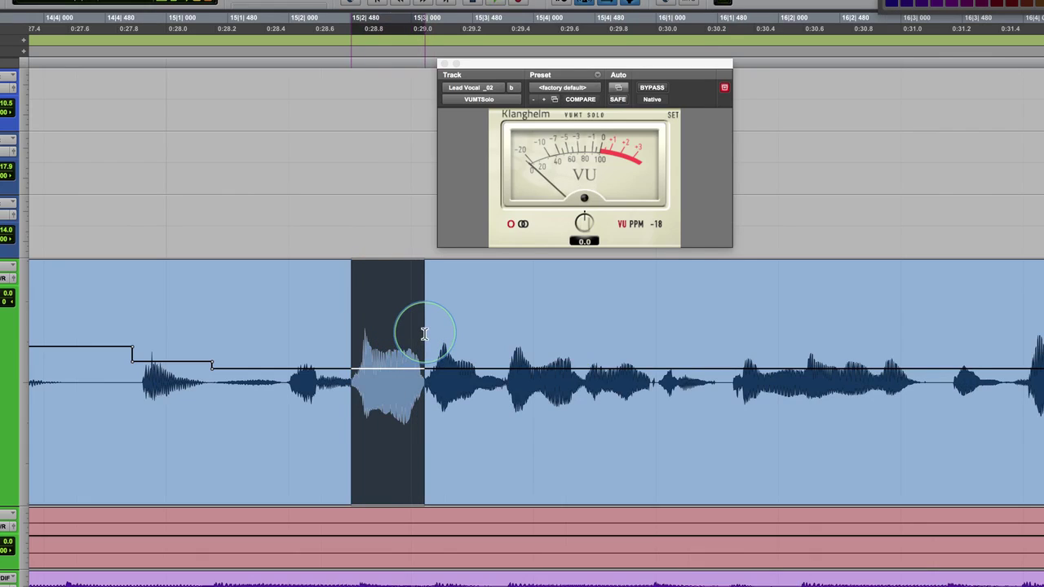
mouse_move(392, 367)
left_mouse_down()
mouse_move(392, 354)
mouse_move(392, 364)
left_mouse_up()
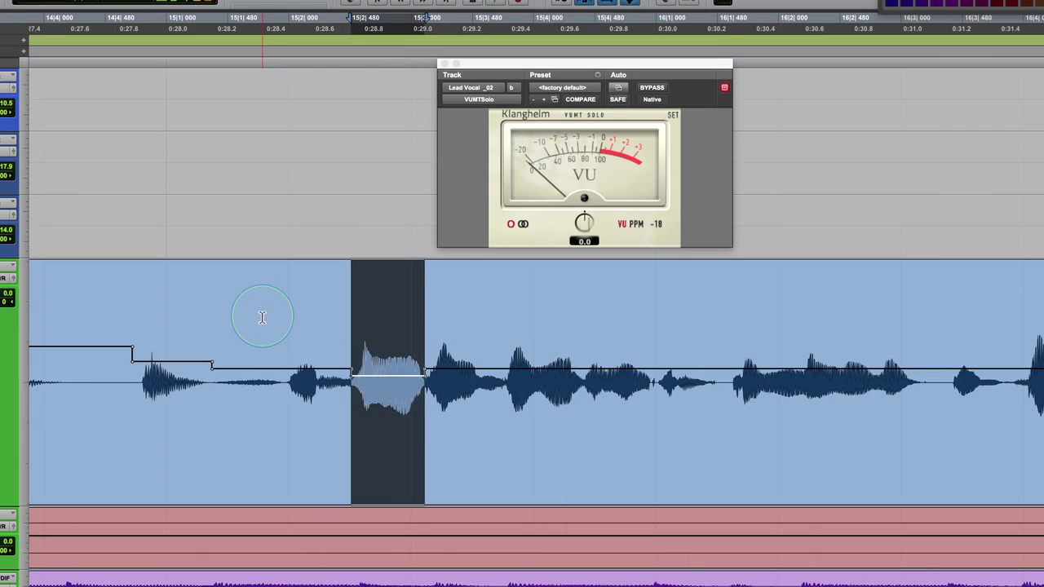
left_click(261, 317)
key("space")
key("space")
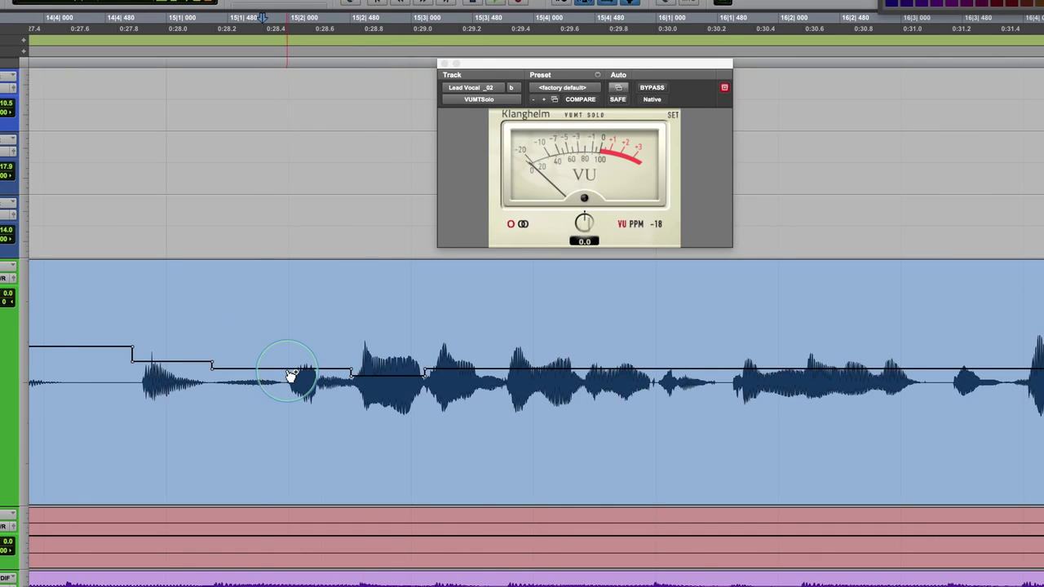
left_click_drag(291, 377, 306, 349)
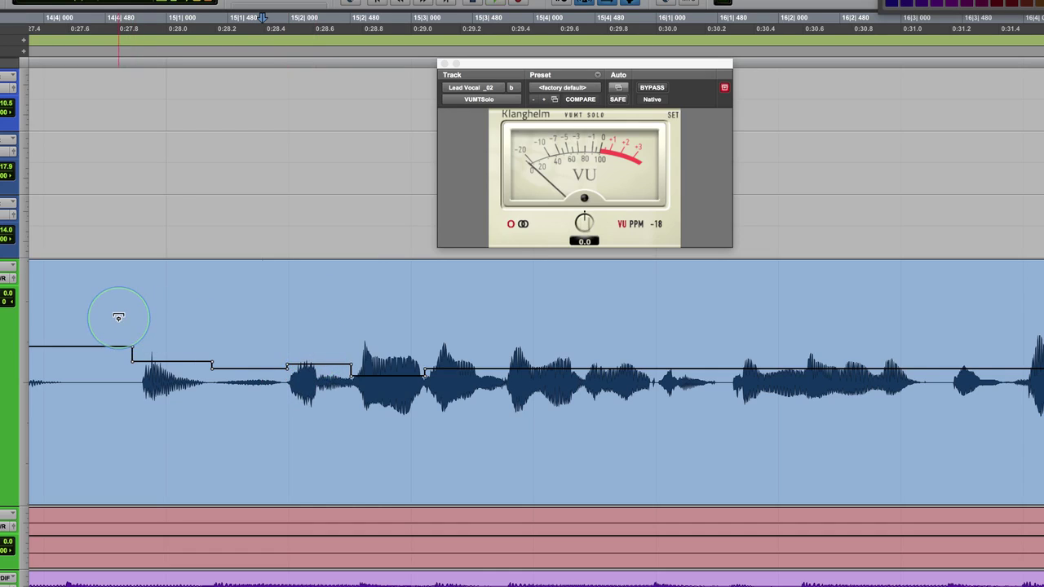
left_click(143, 298)
key("space")
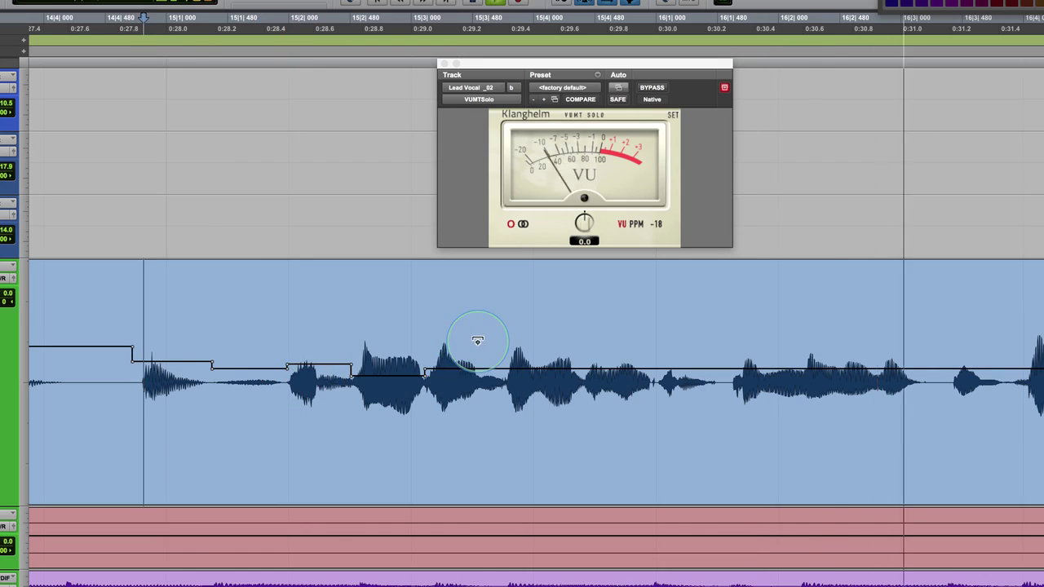
key("space")
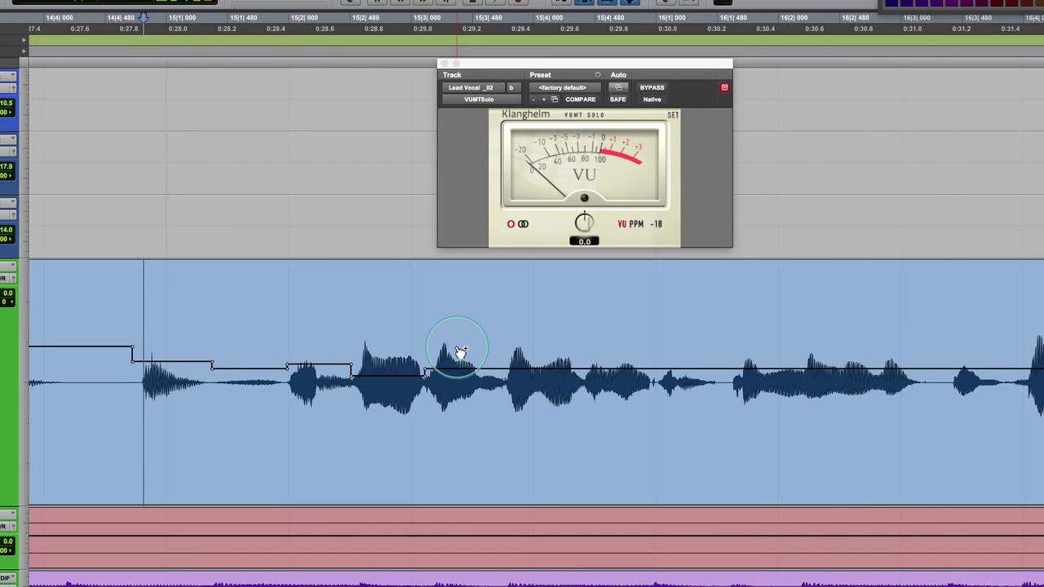
- Zoom out to show the start of Lead Vocal _02-03 and play through the phrase
key("r")
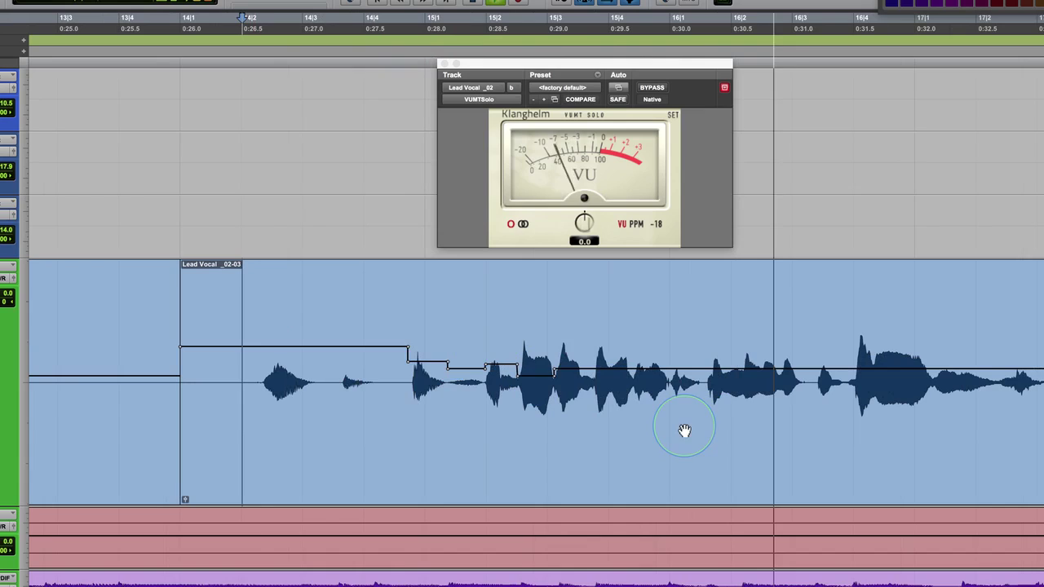
key("space")
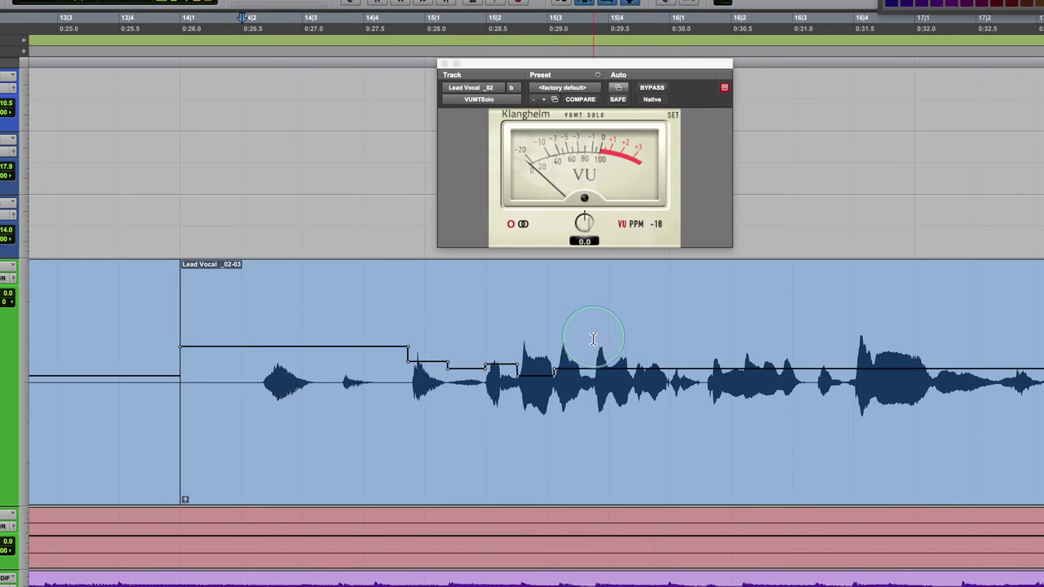
- Raise the clip gain of the phrase from about 0:29.4 to 0:31.2 by 1.2 dB and audition it
left_click_drag(598, 334, 813, 330)
left_click_drag(724, 366, 724, 362)
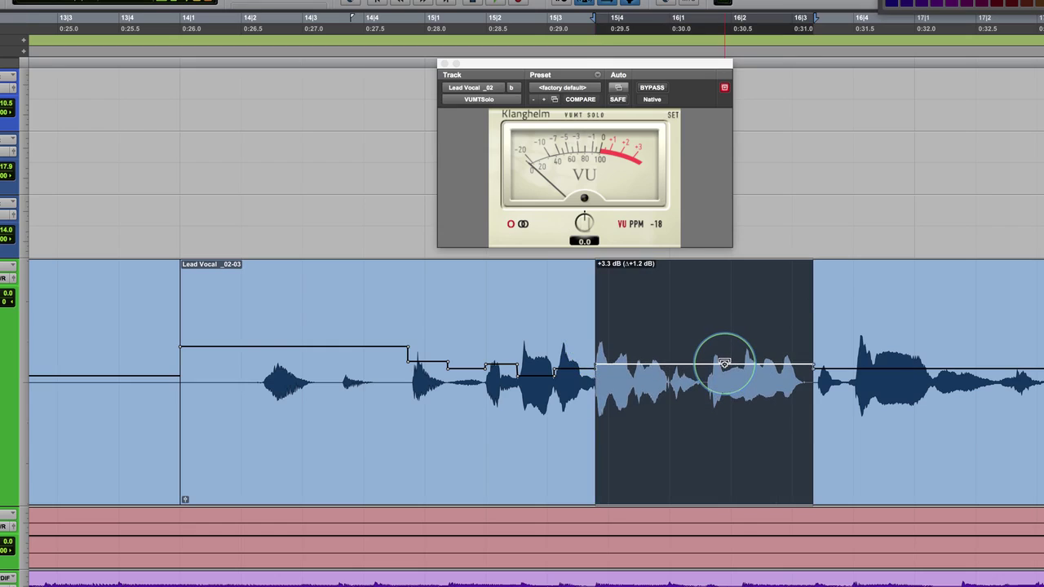
left_click(477, 313)
key("space")
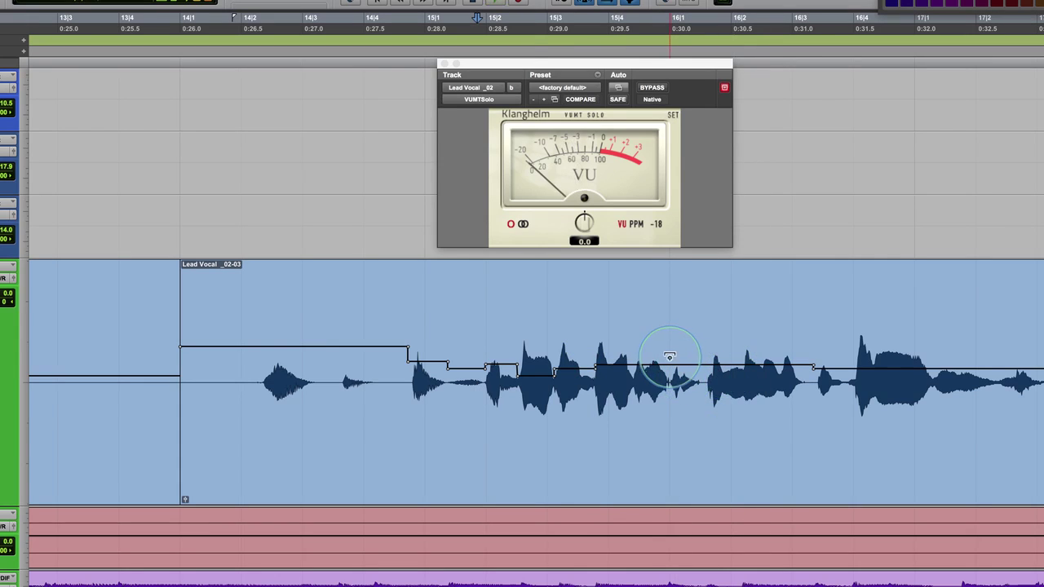
key("space")
- Select the word near 0:30.1 and trim loud syllables slightly, leaving the word near 0:29.5 at +2.3 dB
left_click_drag(672, 316, 704, 334)
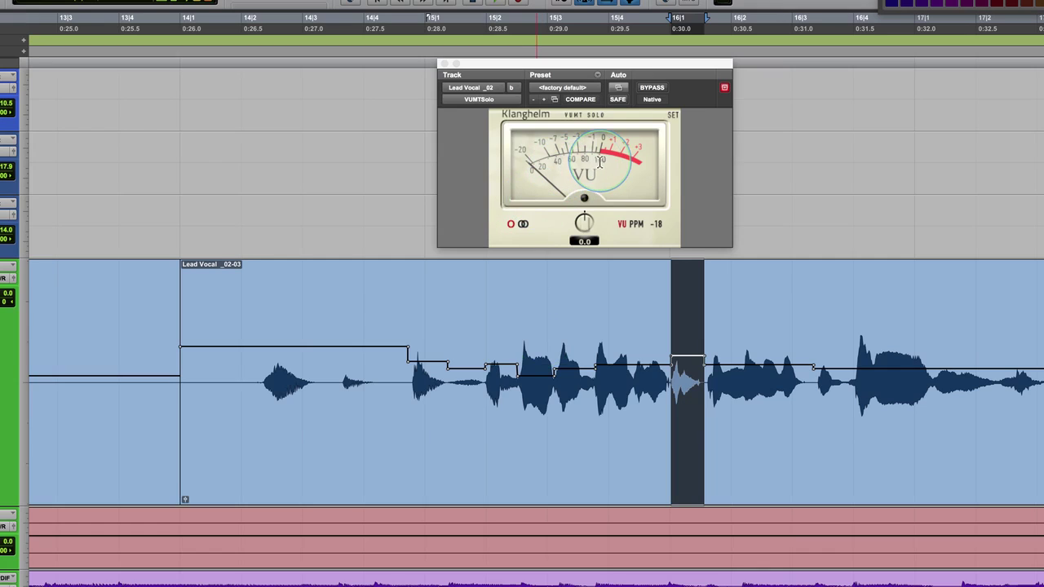
left_click(471, 328)
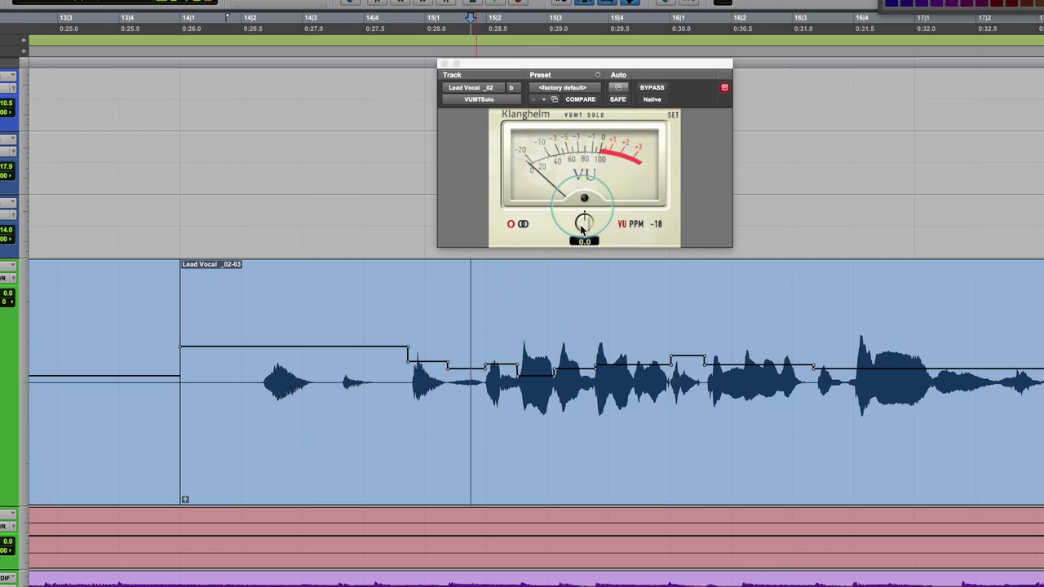
key("space")
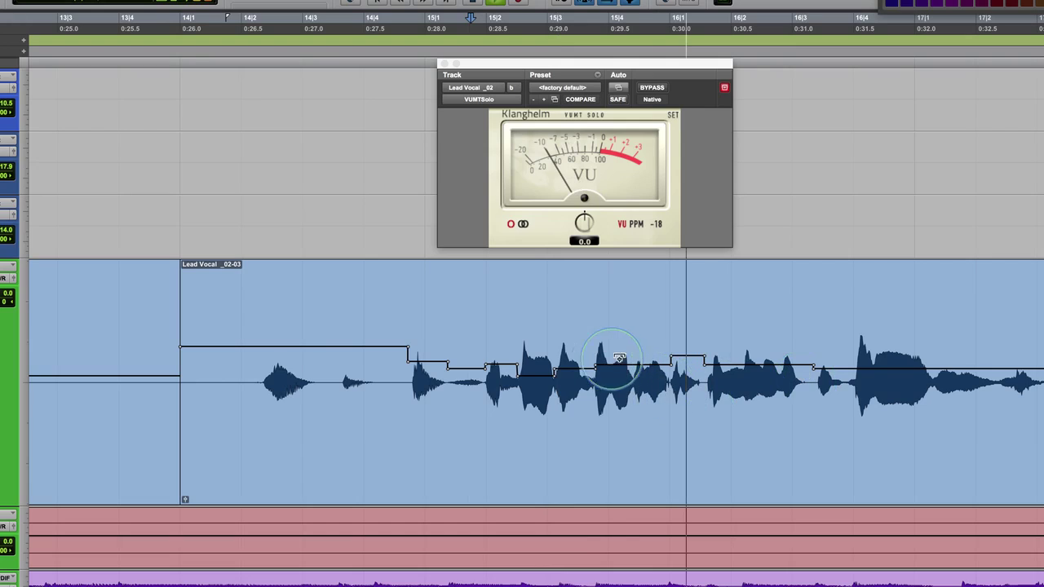
key("space")
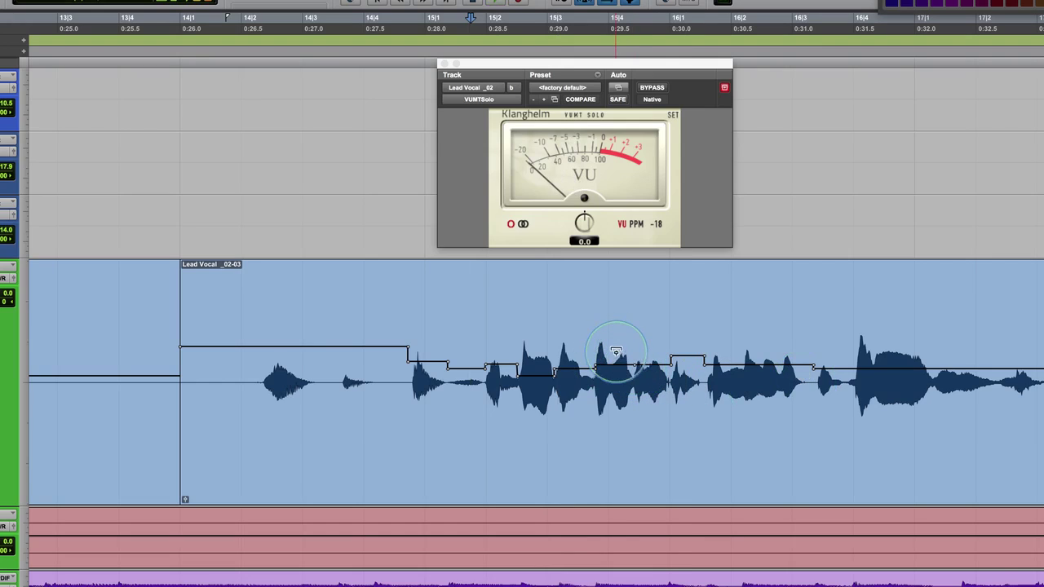
left_click_drag(617, 356, 613, 360)
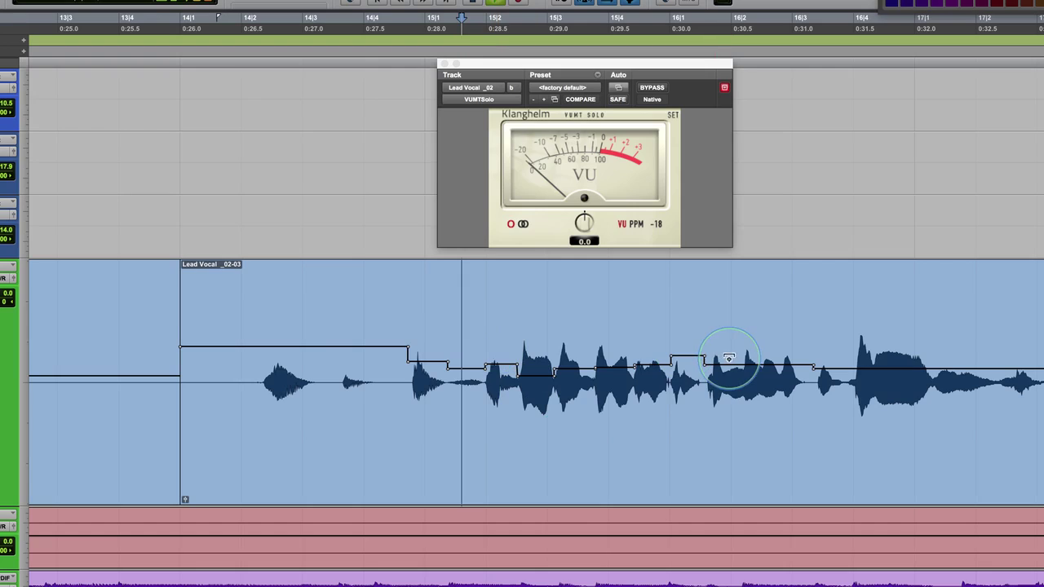
key("space")
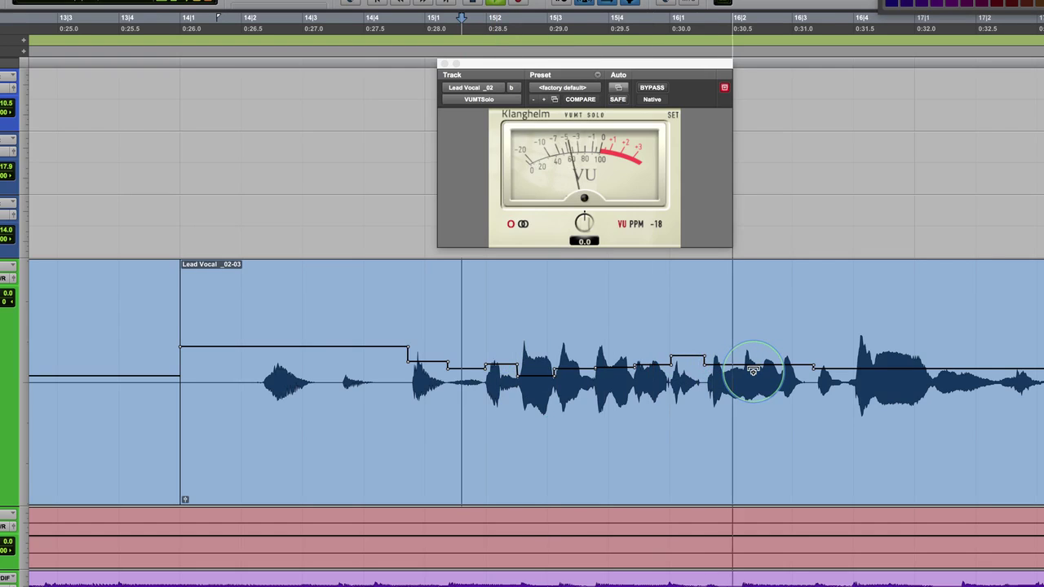
left_click_drag(612, 360, 612, 359)
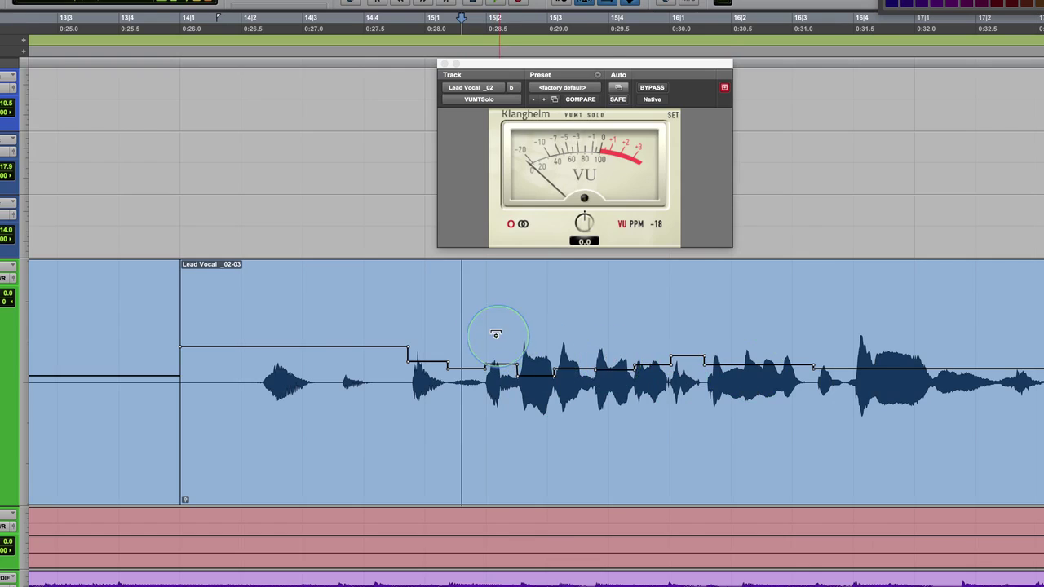
key("space")
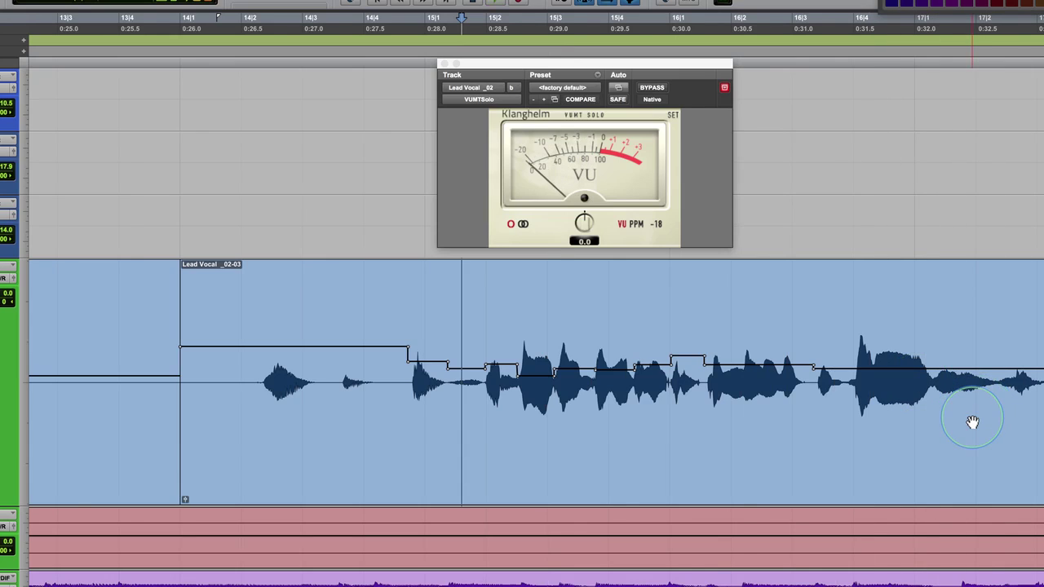
- Turn the loud word near 0:31.5 down 1.9 dB and lift the word near 0:31.7 to +0.1 dB
key("space")
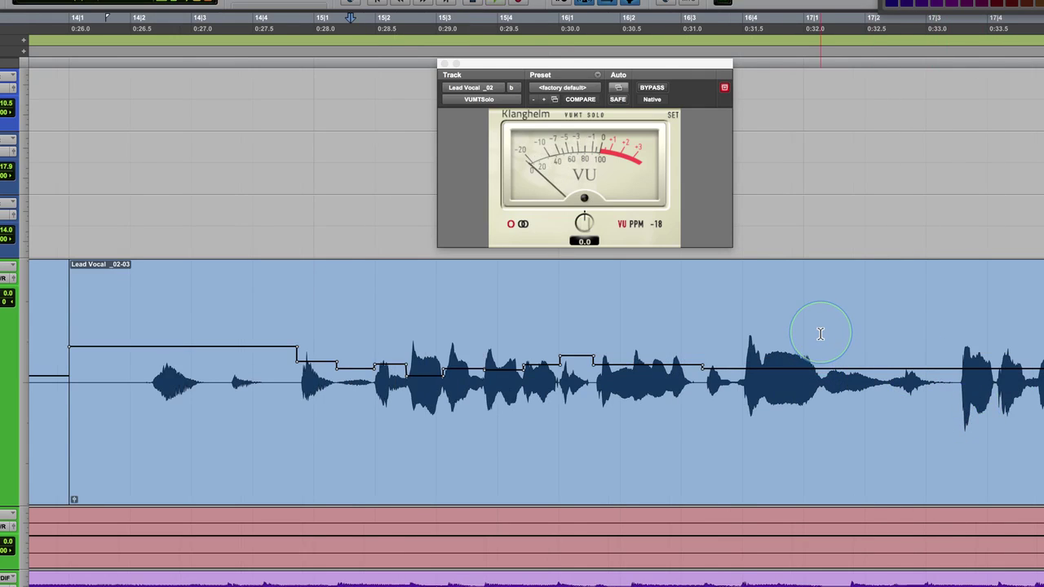
left_click_drag(821, 334, 788, 364)
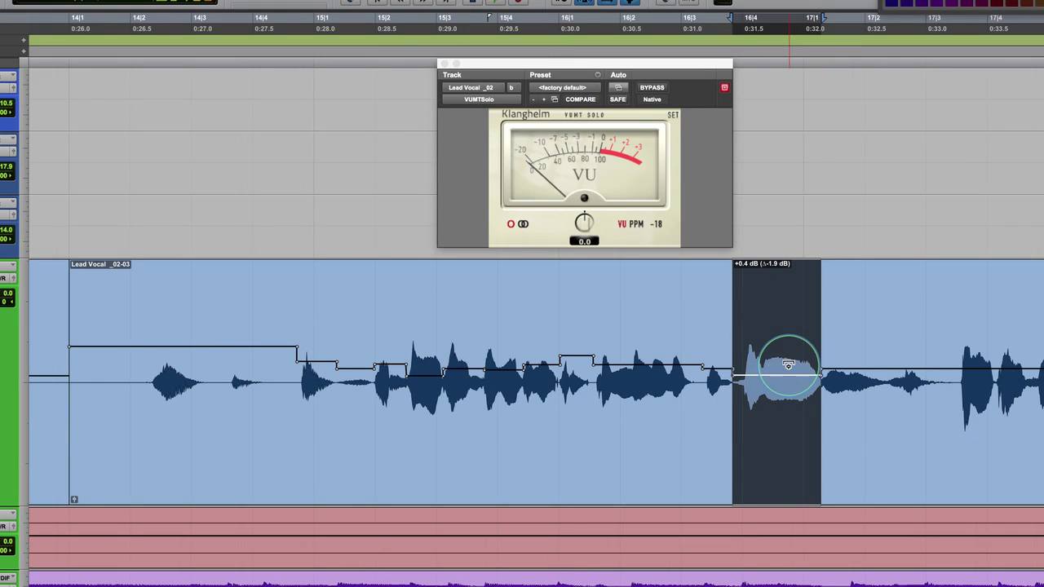
left_click(390, 326)
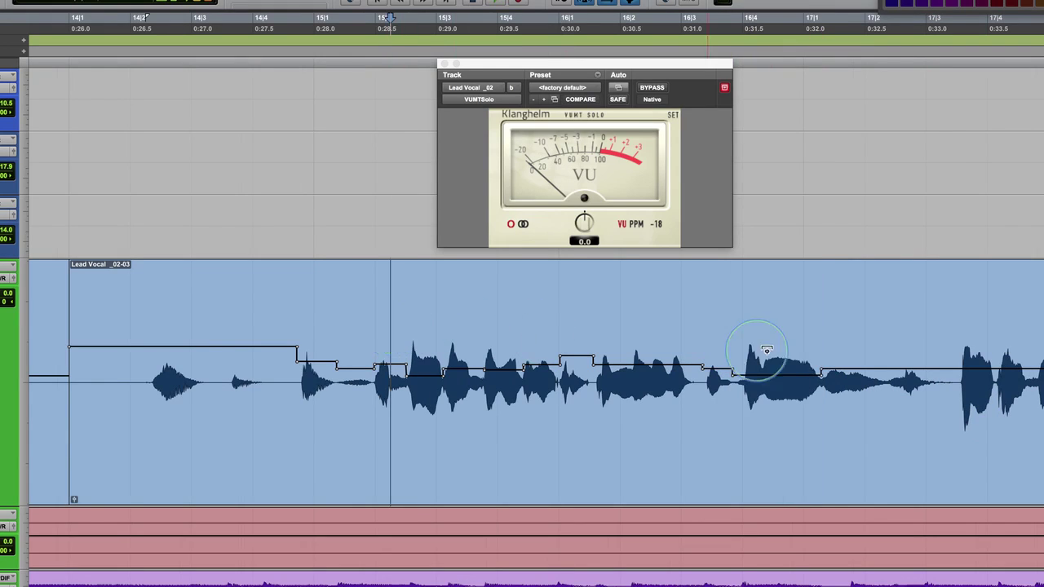
key("space")
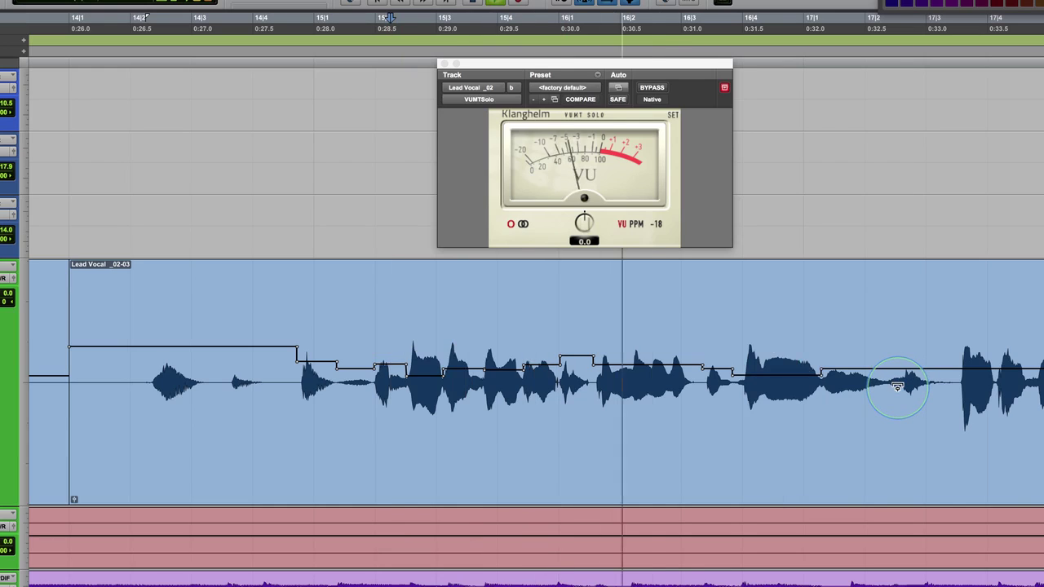
left_click(713, 351)
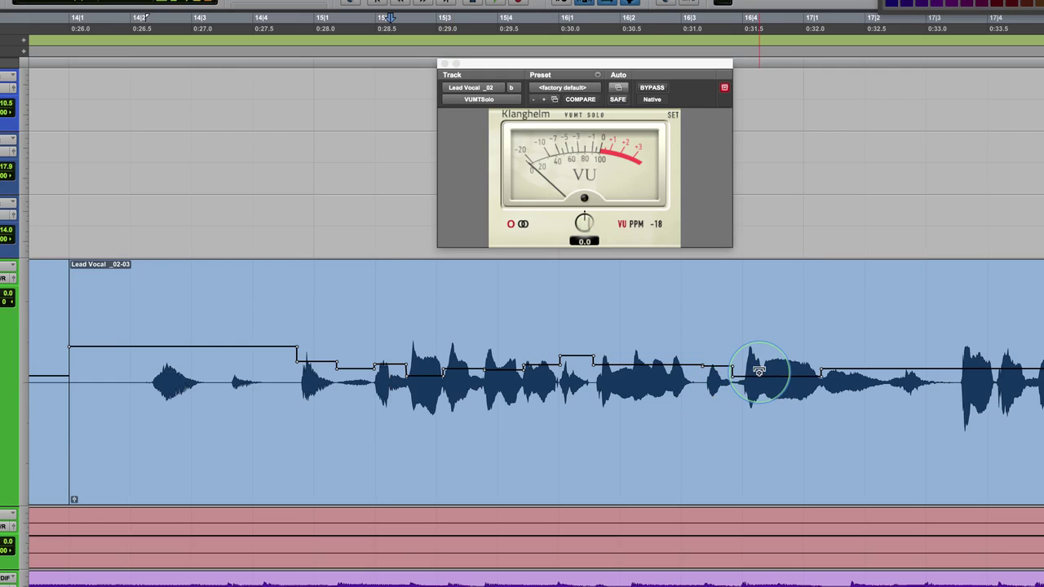
key("space")
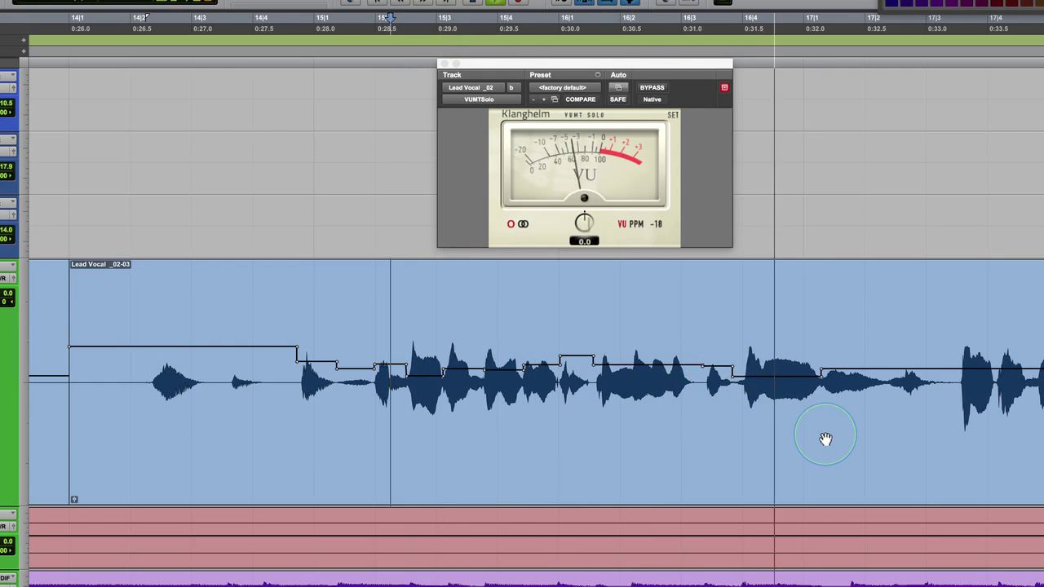
key("space")
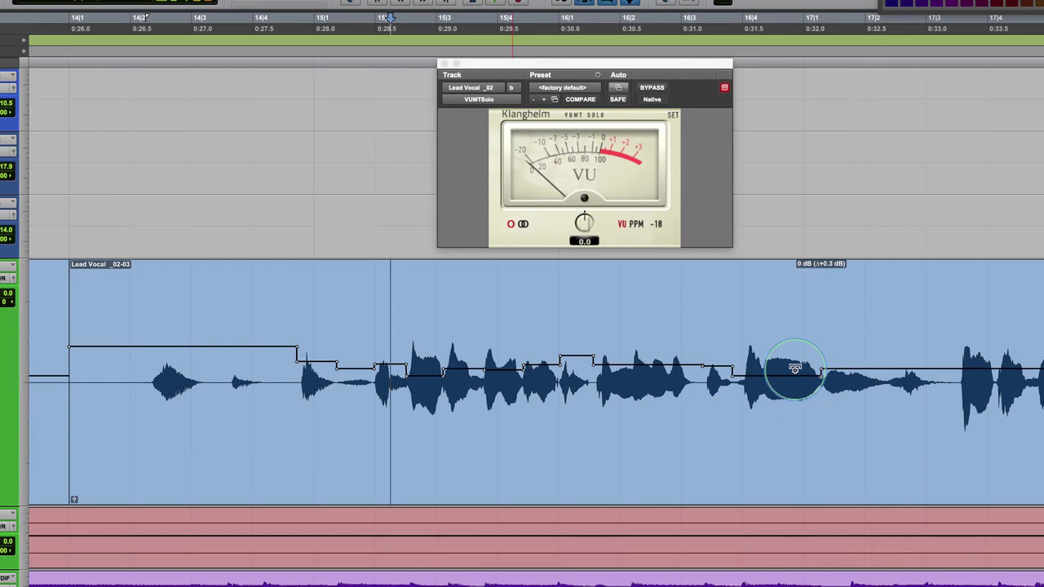
scroll(850, 436, "right", 5)
key("space")
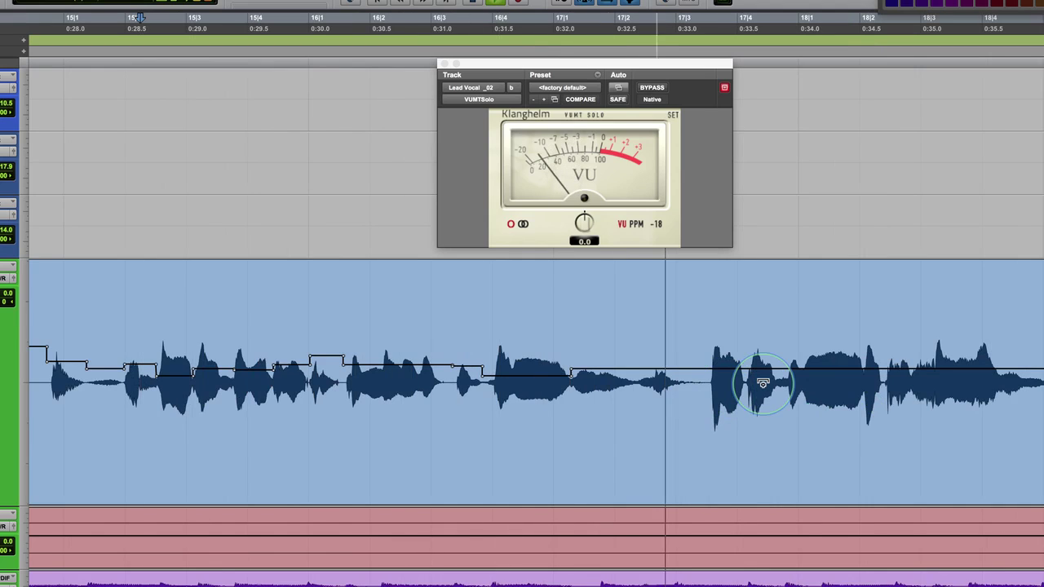
left_click_drag(533, 353, 532, 353)
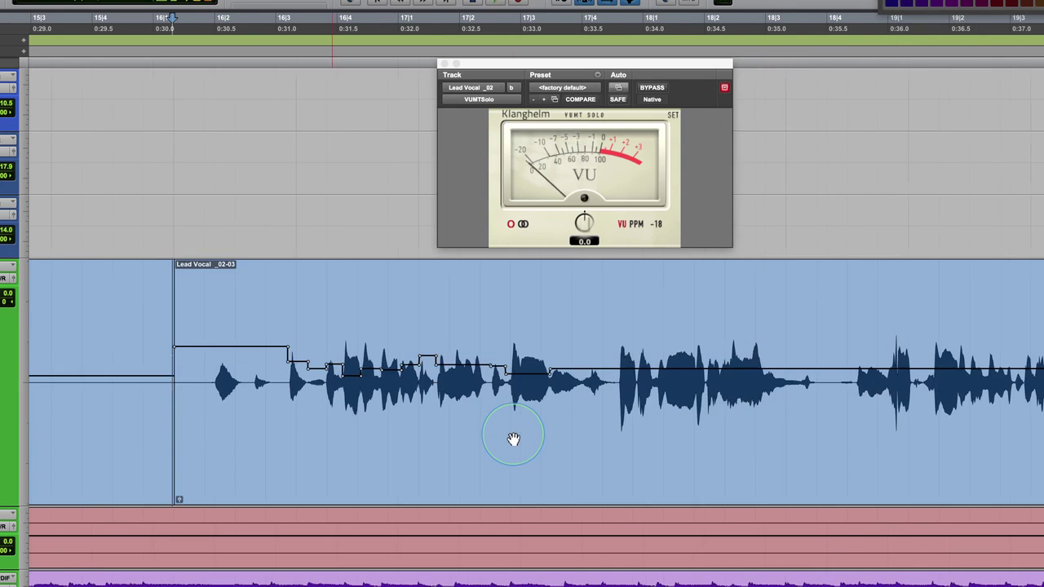
- Lower the clip gain of the 0:33–0:36.5 phrase by 1.0 dB to +1.3 dB
key("super+bracketleft")
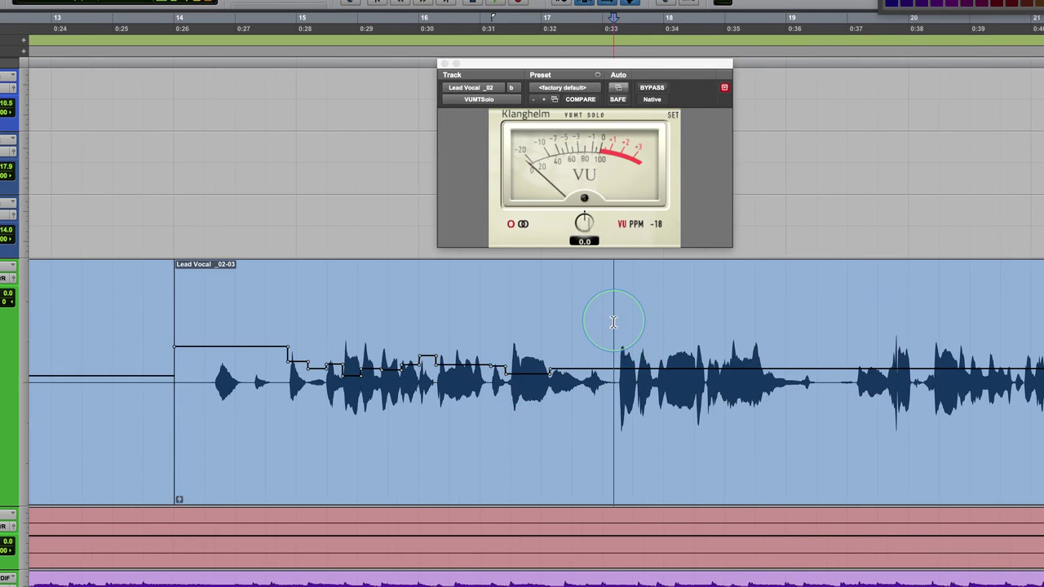
left_click_drag(613, 322, 829, 340)
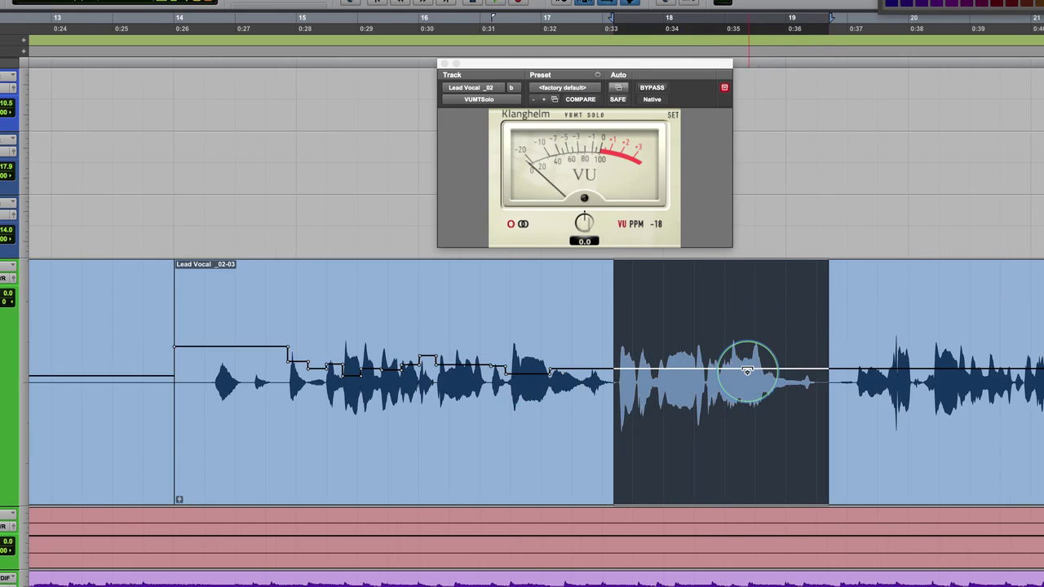
left_click_drag(743, 369, 747, 375)
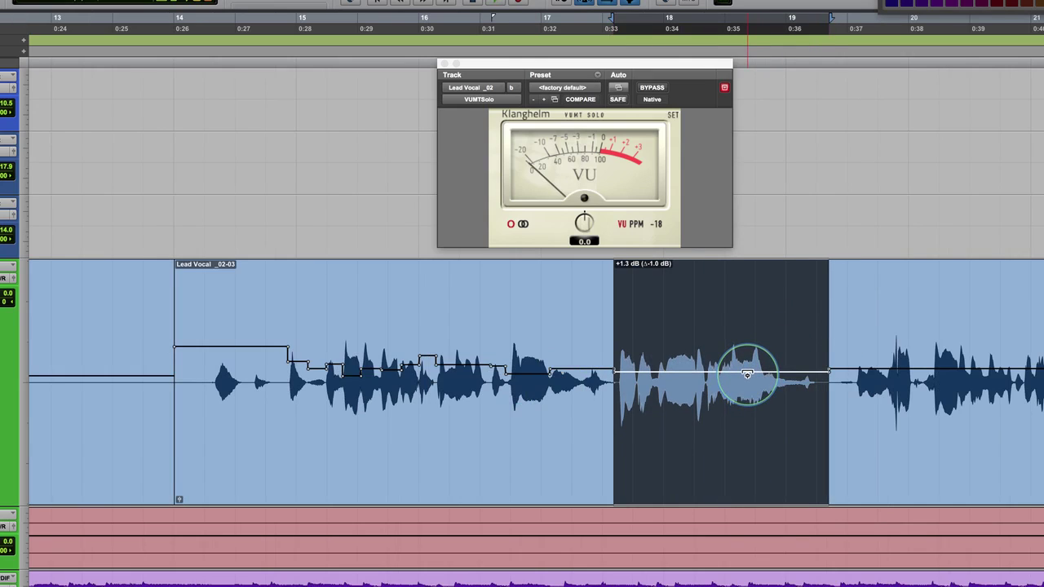
- Audition the phrase, then set the play start at 0:31.4 and zoom in closely
left_click(513, 308)
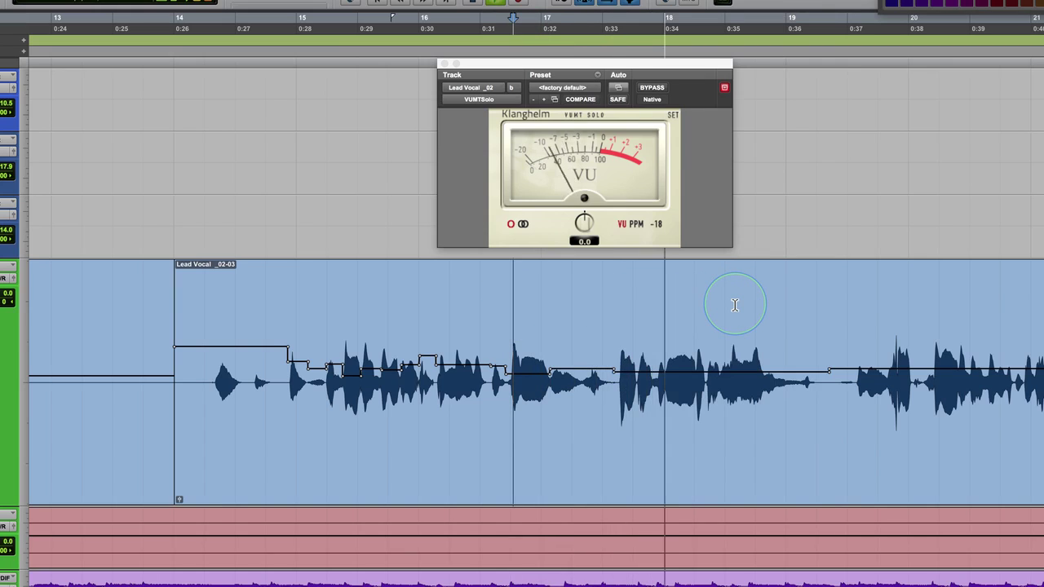
key("space")
left_click(512, 332)
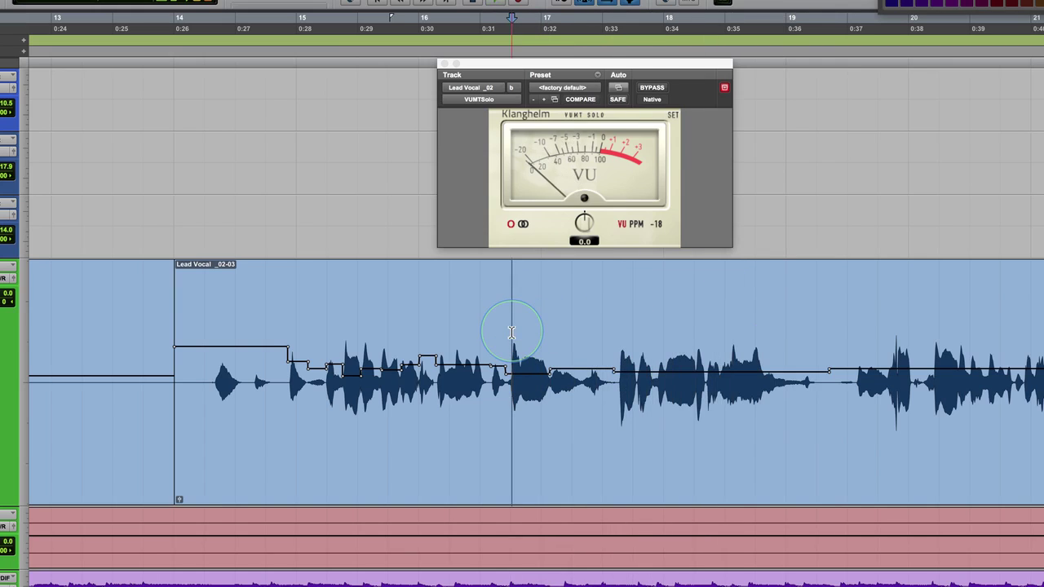
key("super+bracketright")
- After auditioning, drop the phrase near 0:31.6 by 0.4 dB and zoom back out
key("space")
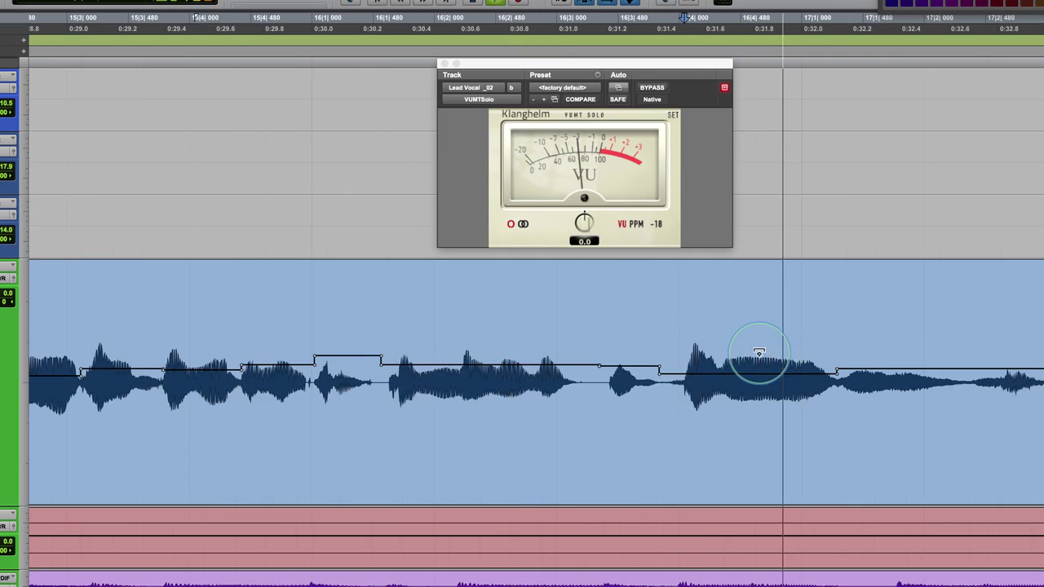
key("space")
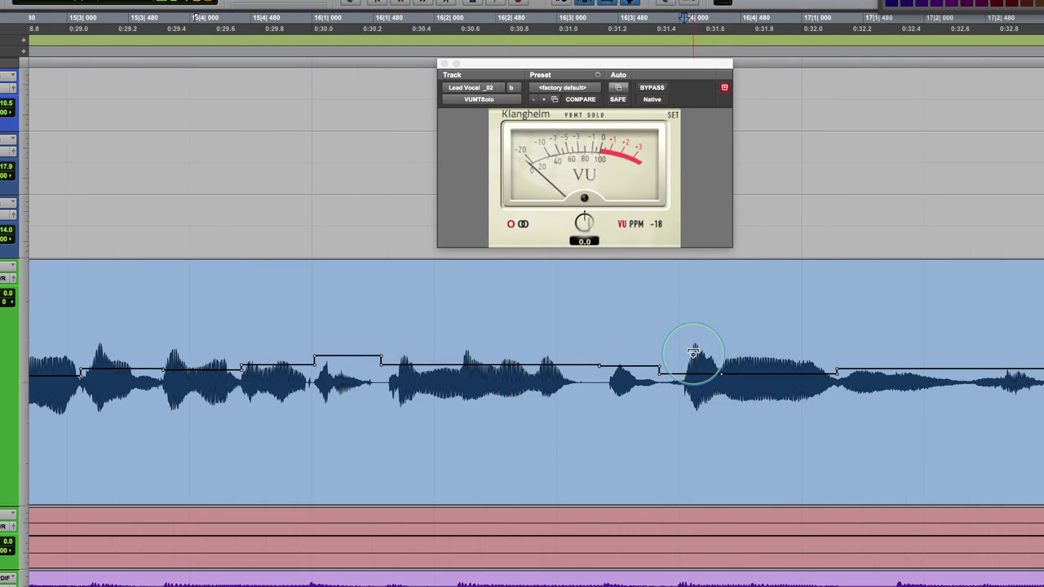
left_click(693, 354)
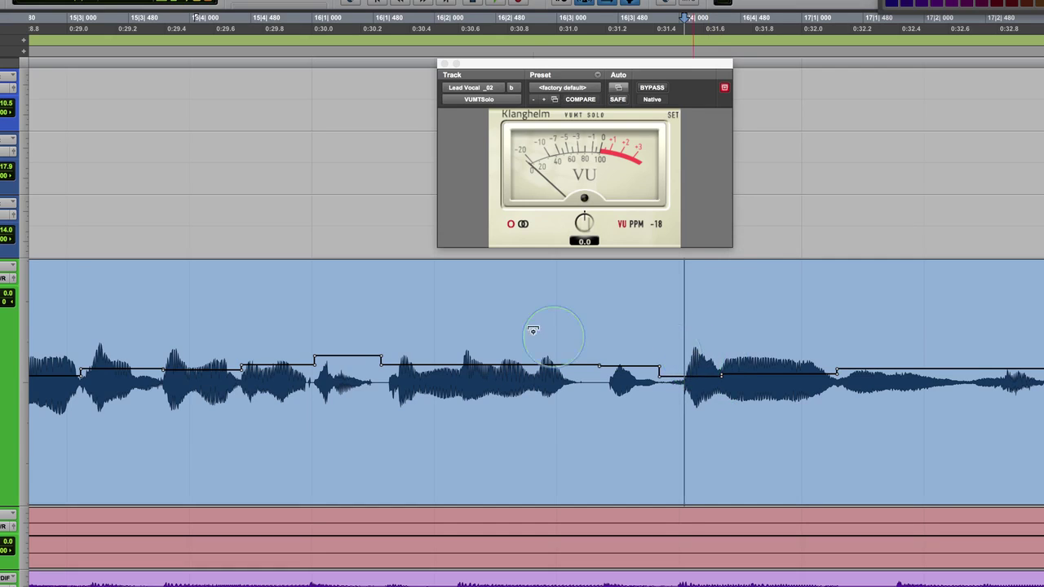
left_click(389, 316)
key("r")
key("r")
key("r")
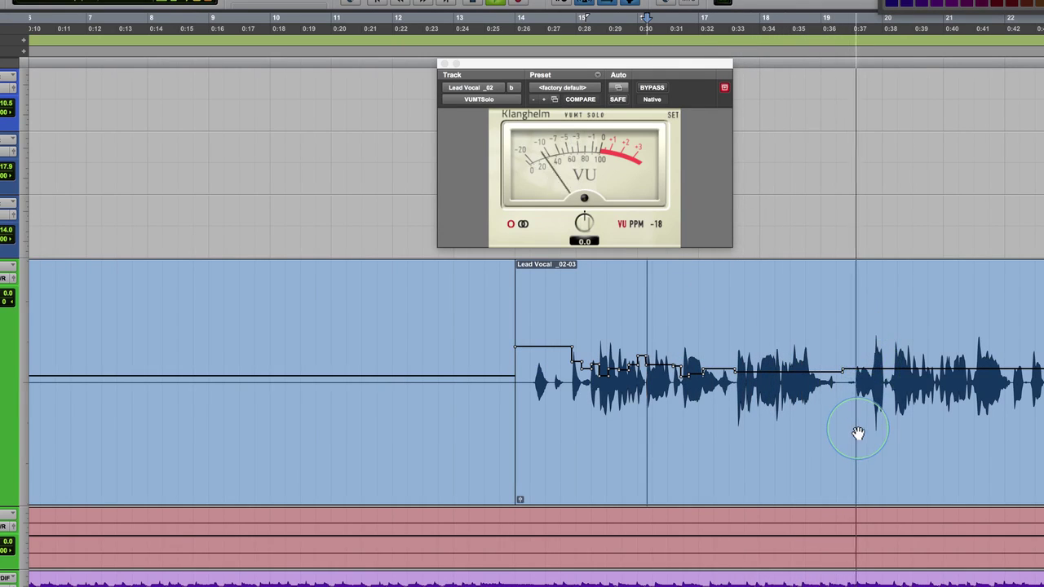
- Zoom in and drop the 0:37.6–0:38 burst's clip gain by 1.5 dB to +0.8 dB
key("space")
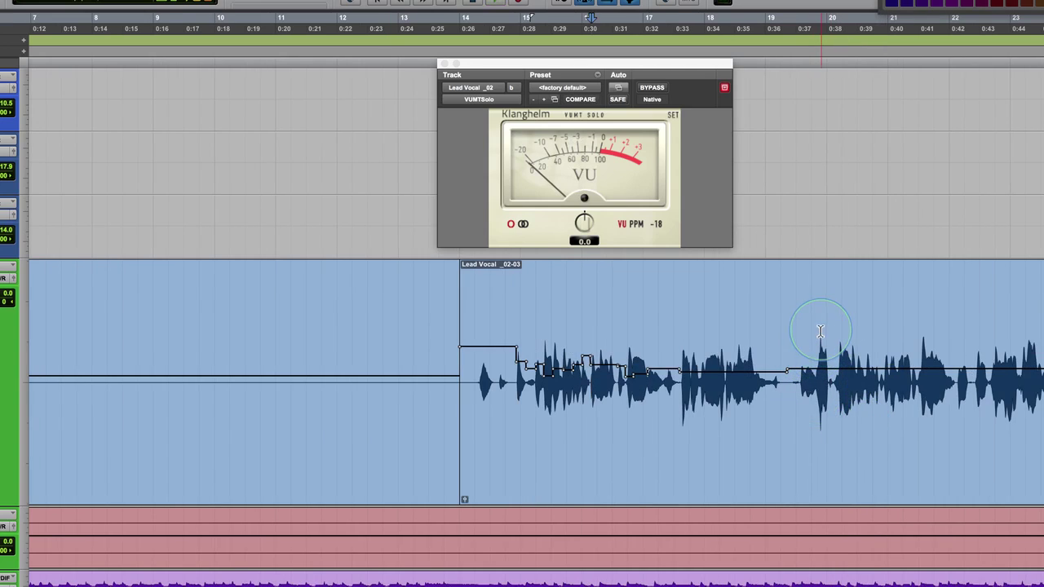
key("super+bracketright")
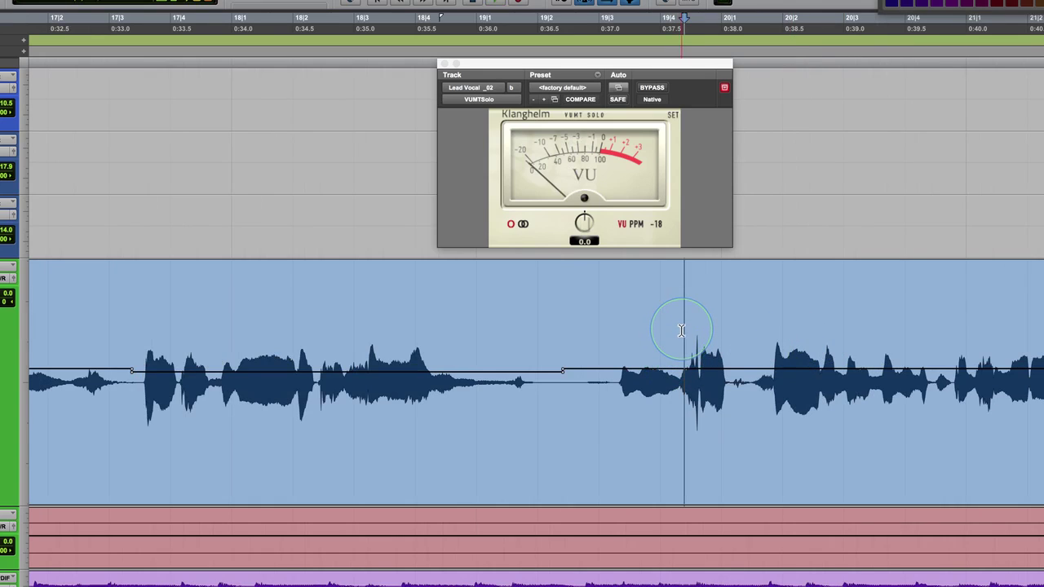
left_click_drag(681, 331, 730, 337)
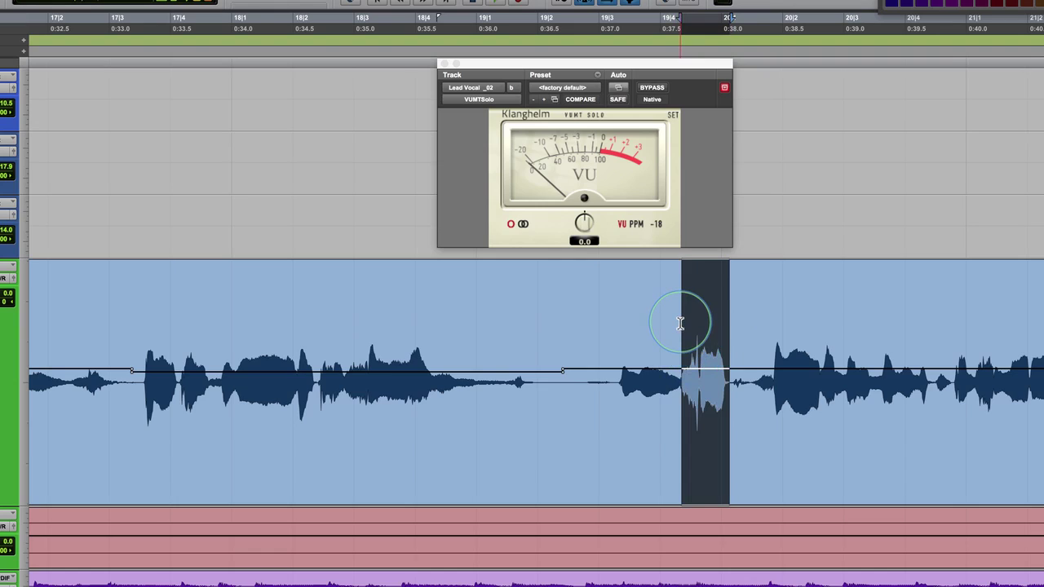
left_click_drag(701, 349, 702, 357)
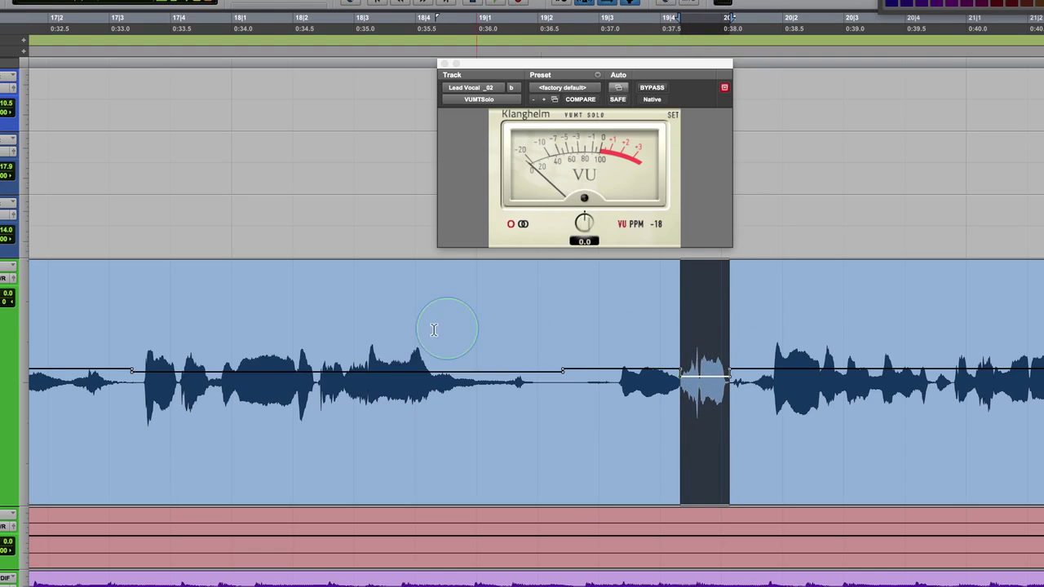
- Audition the edited passage starting from 0:34
left_click(253, 324)
key("space")
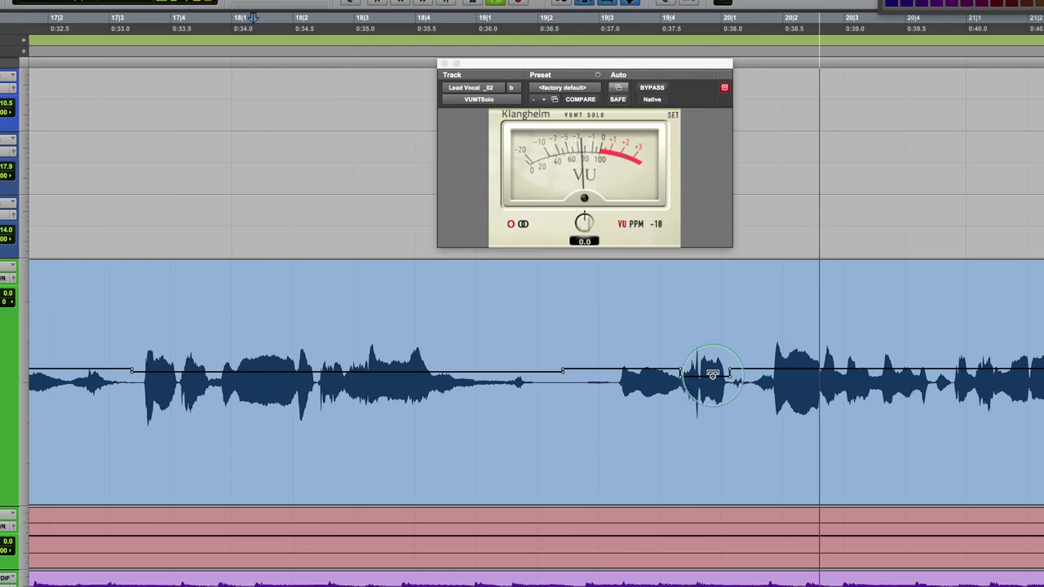
key("space")
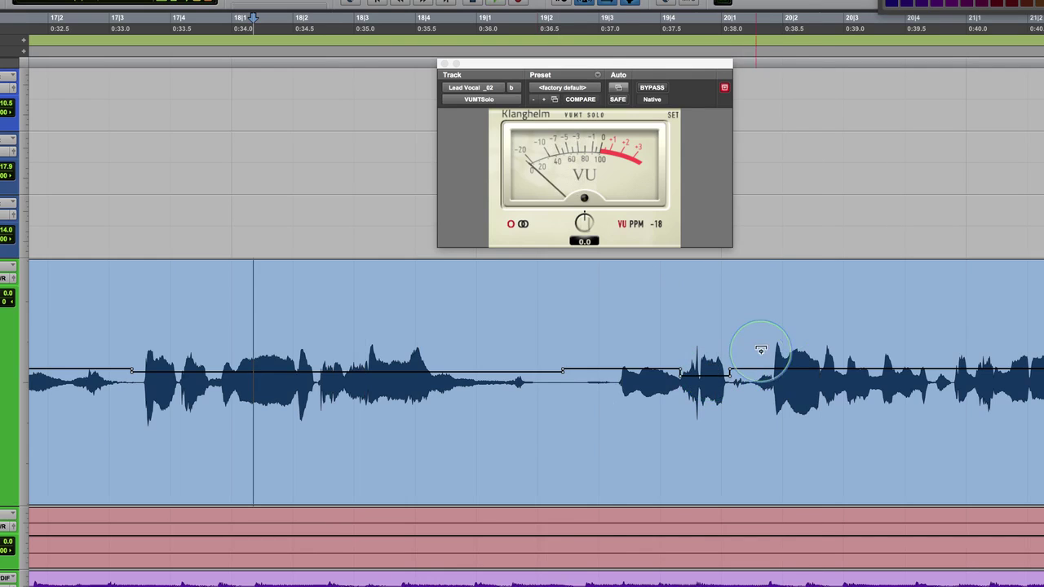
scroll(757, 347, "down", 1)
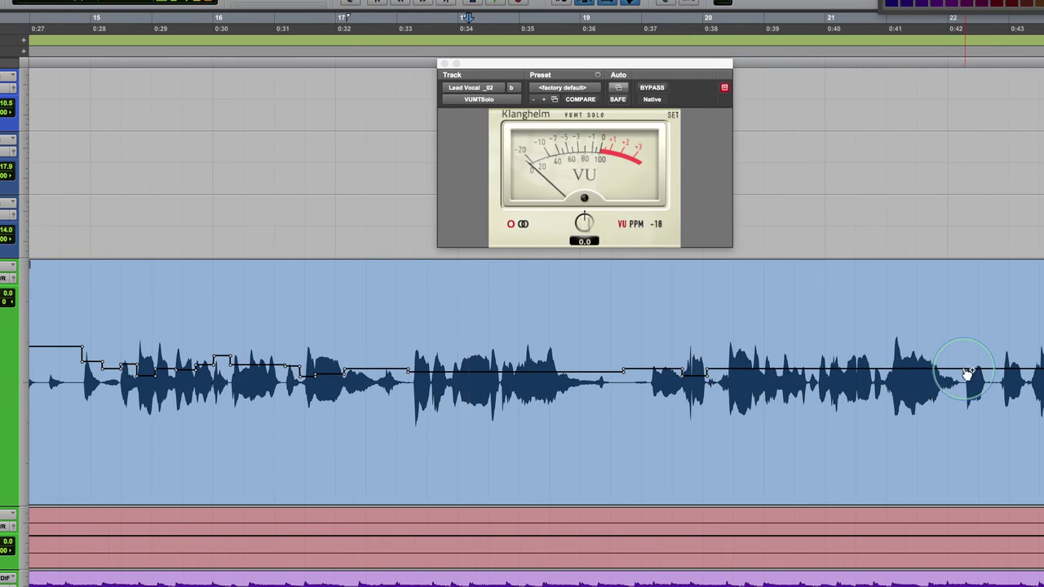
- Pull the 0:38–0:42 clip gain down 1 dB, audition it, then select the loud syllable after 0:41
left_click_drag(853, 363, 862, 362)
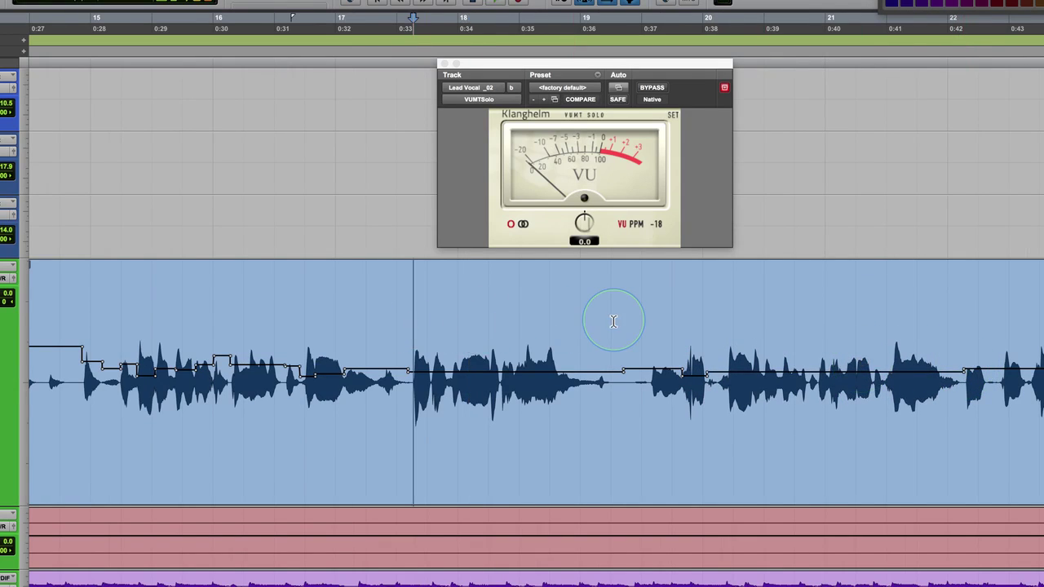
key("space")
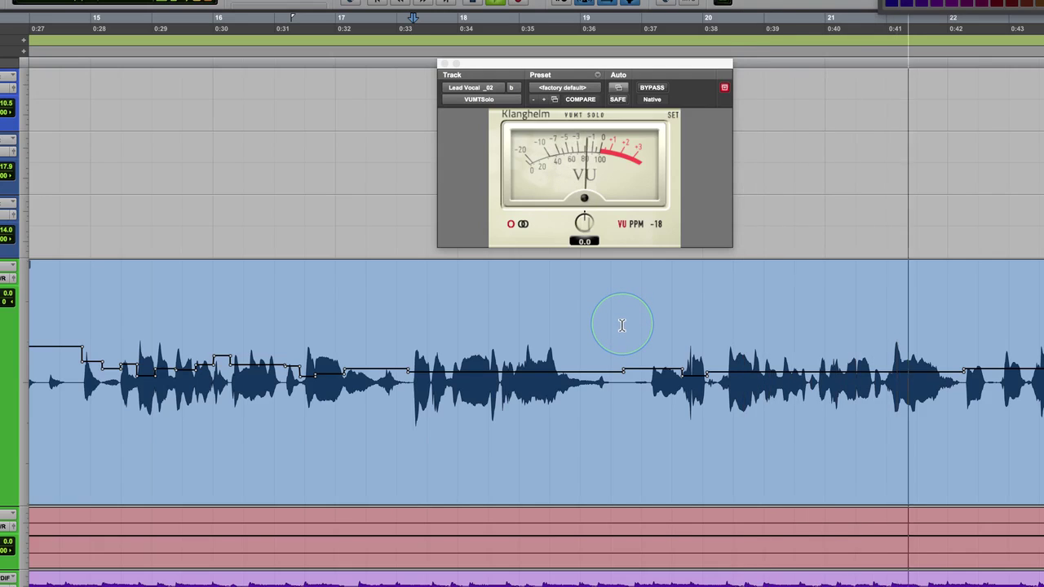
key("space")
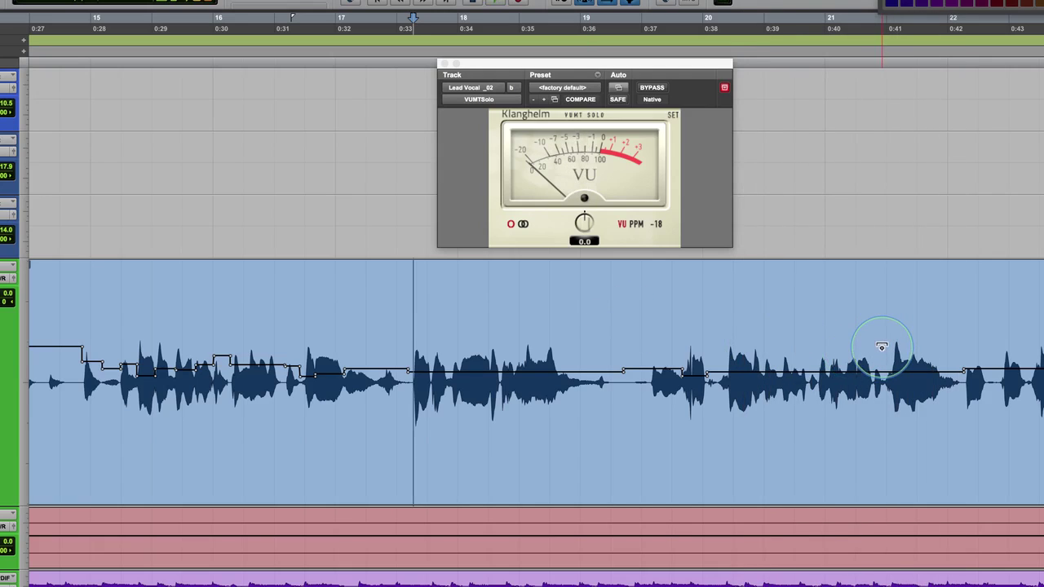
left_click_drag(884, 340, 917, 367)
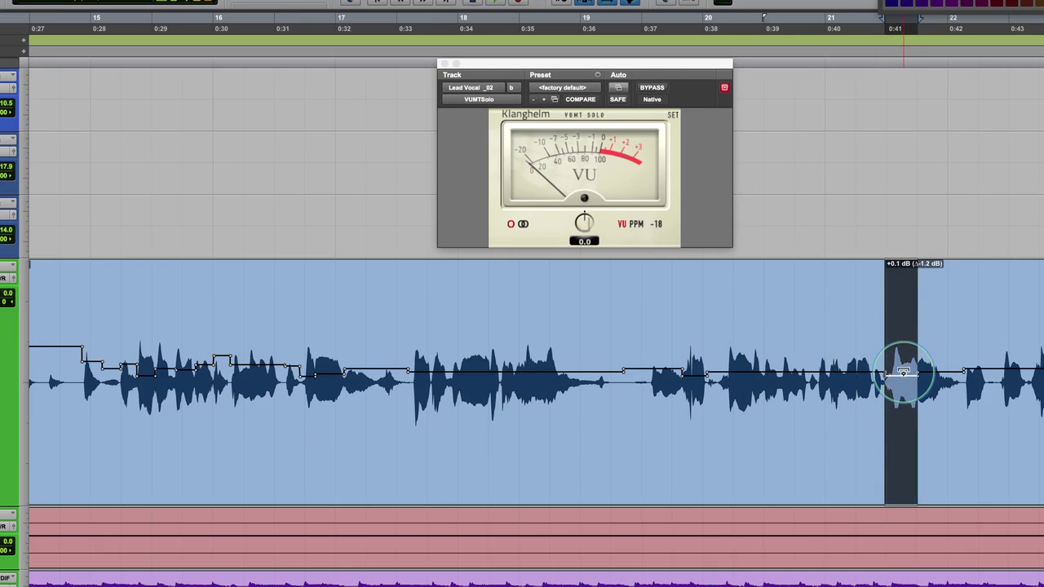
- Play from 0:40 and lower the phrase near 0:41.5 to +0.4 dB
left_click(846, 329)
key("space")
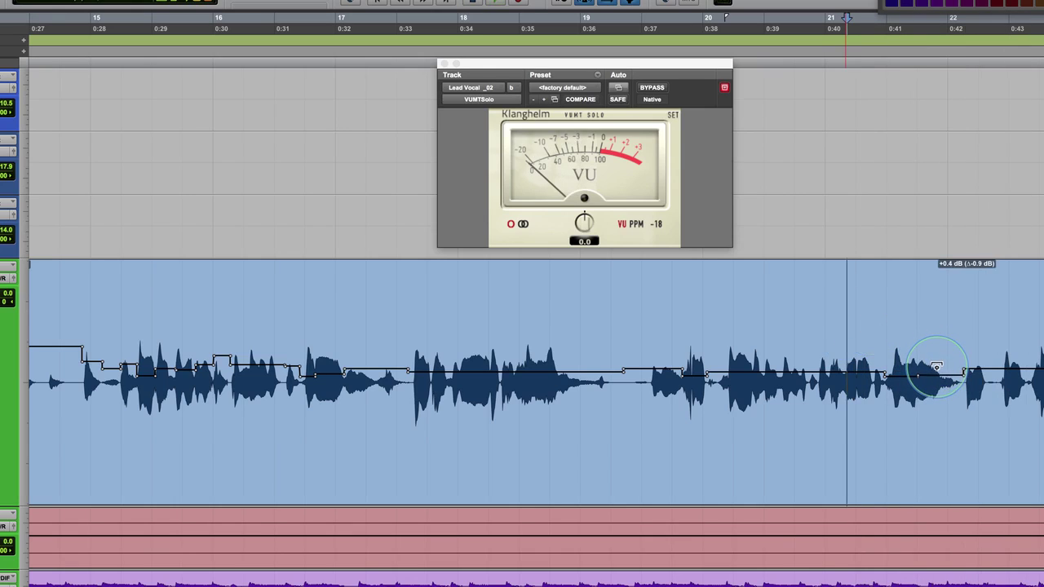
left_click_drag(937, 367, 937, 367)
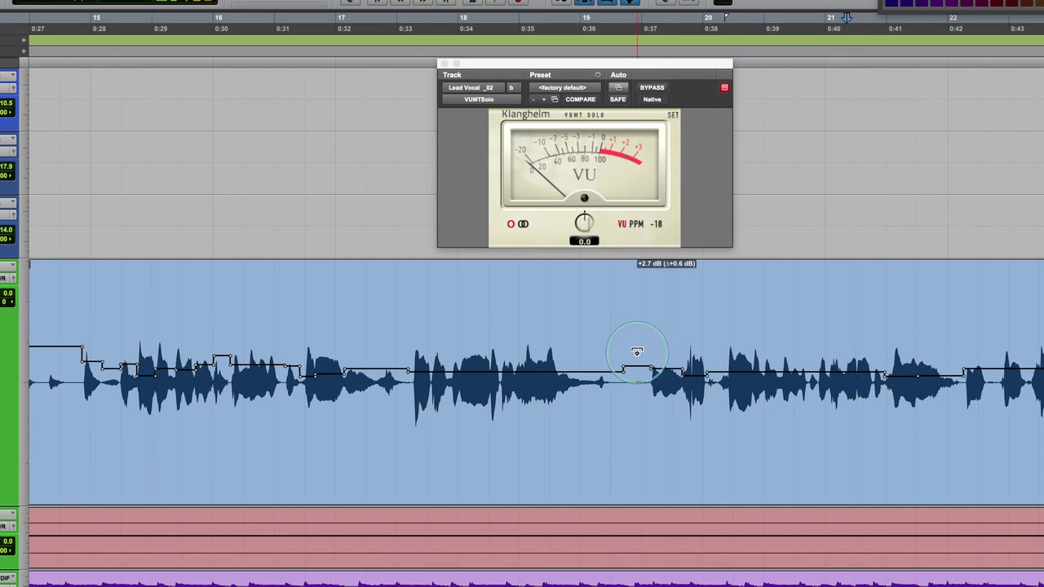
- Audition the passage from 0:35.3 twice
left_click(544, 341)
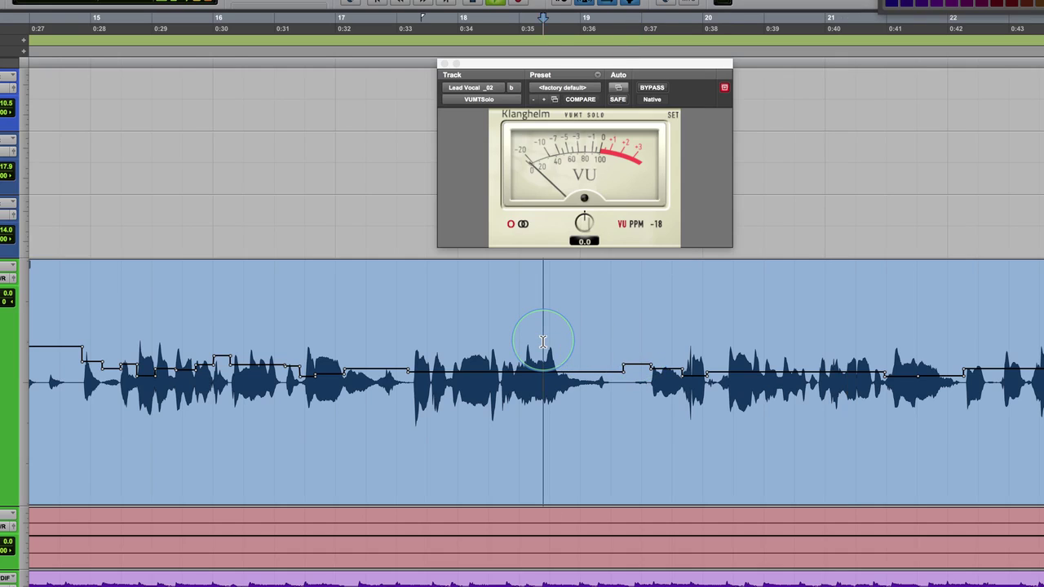
key("space")
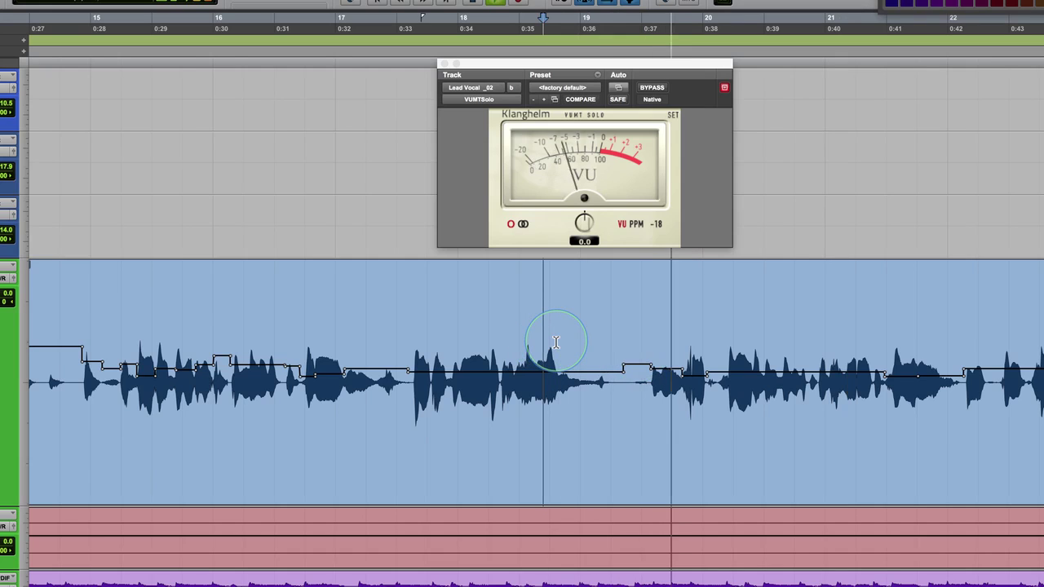
key("space")
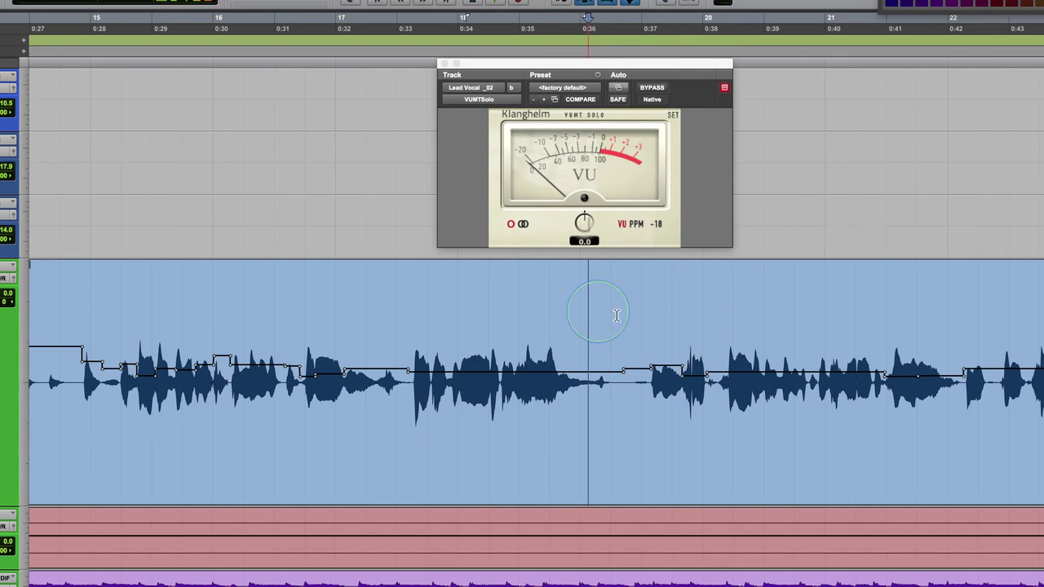
key("space")
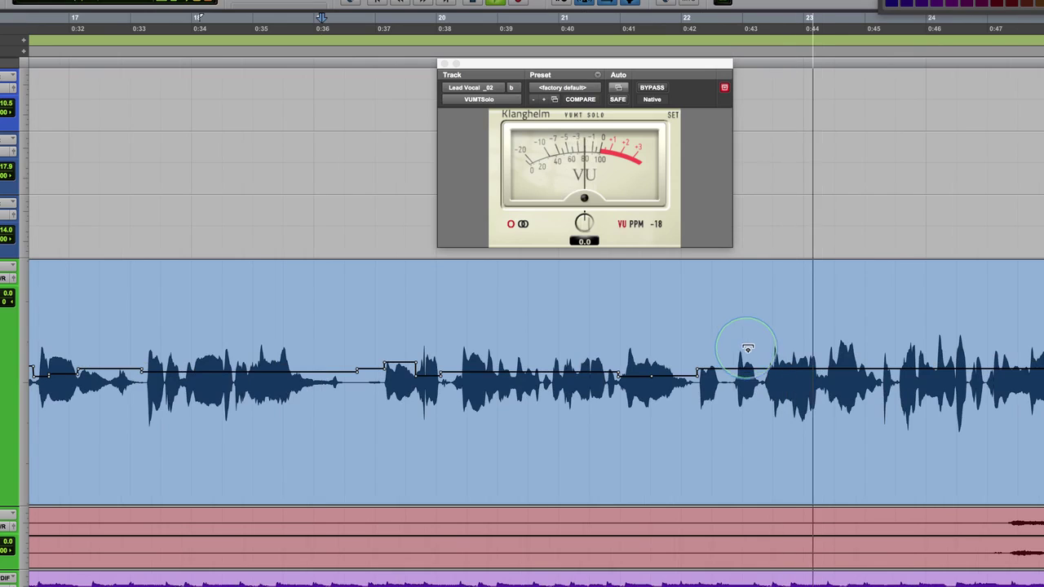
- Raise the quiet phrase near 0:42 to +2.7 dB and play it back
key("space")
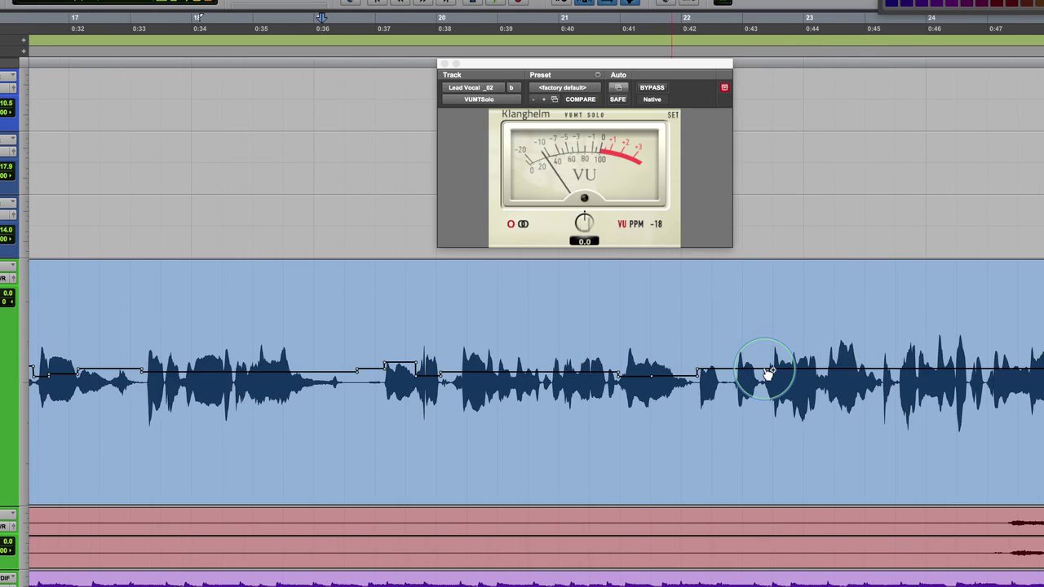
left_click_drag(730, 361, 708, 354)
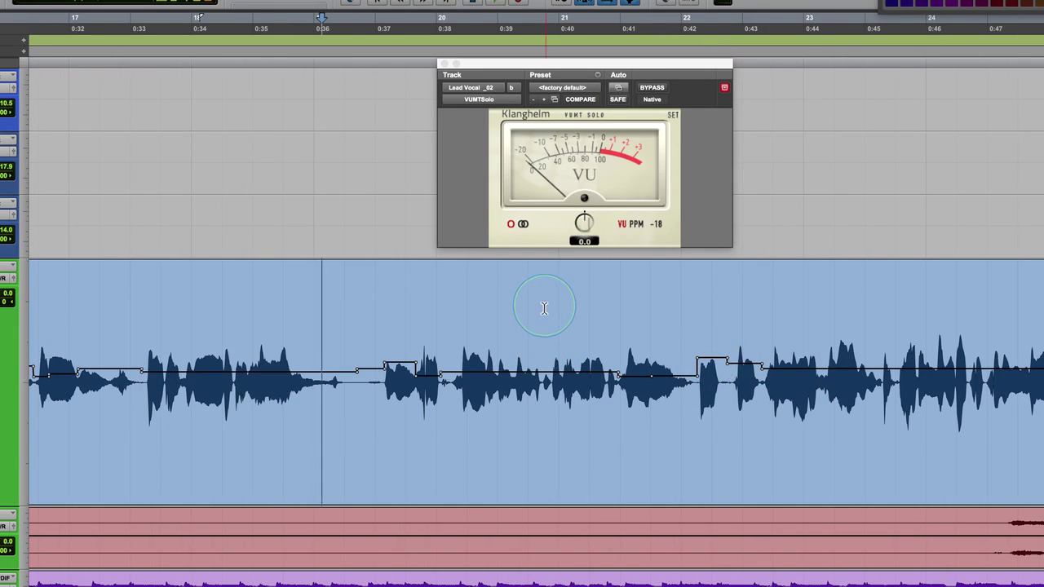
key("space")
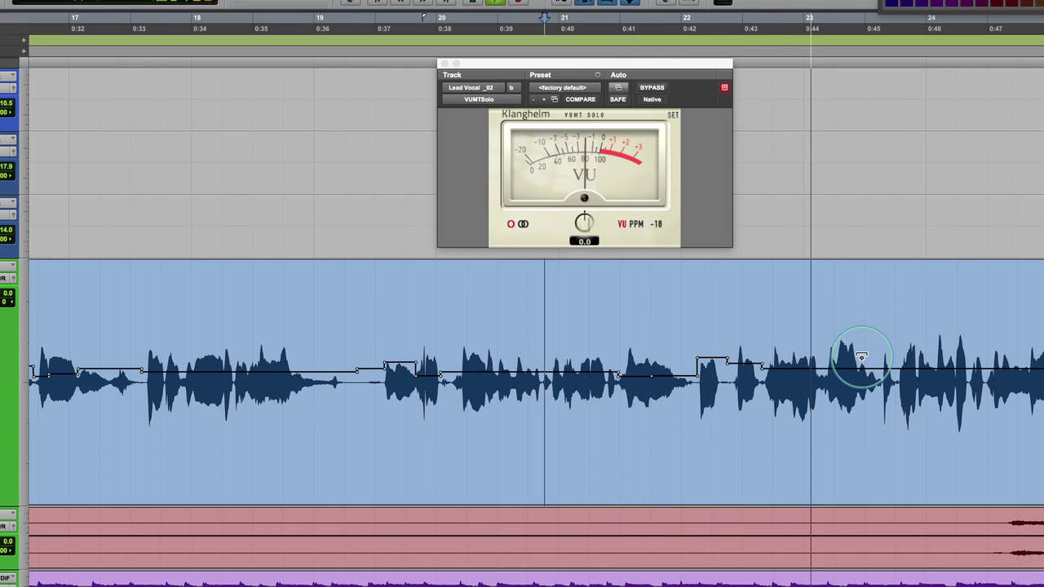
- Lower the loud phrase near 0:44.5 to +1.8 dB and zoom out to the whole clips
key("space")
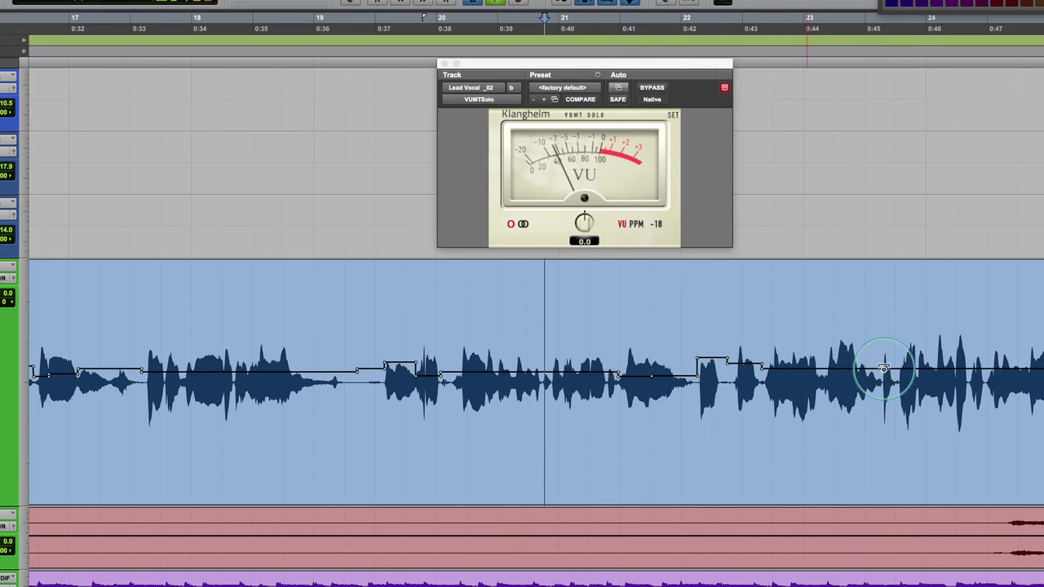
left_click_drag(844, 363, 841, 364)
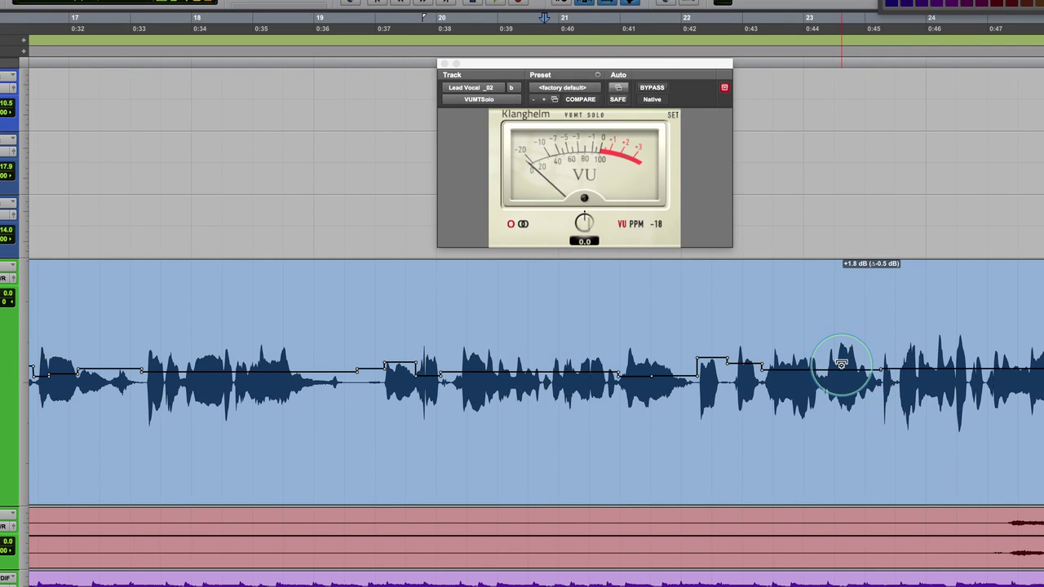
key("r")
key("r")
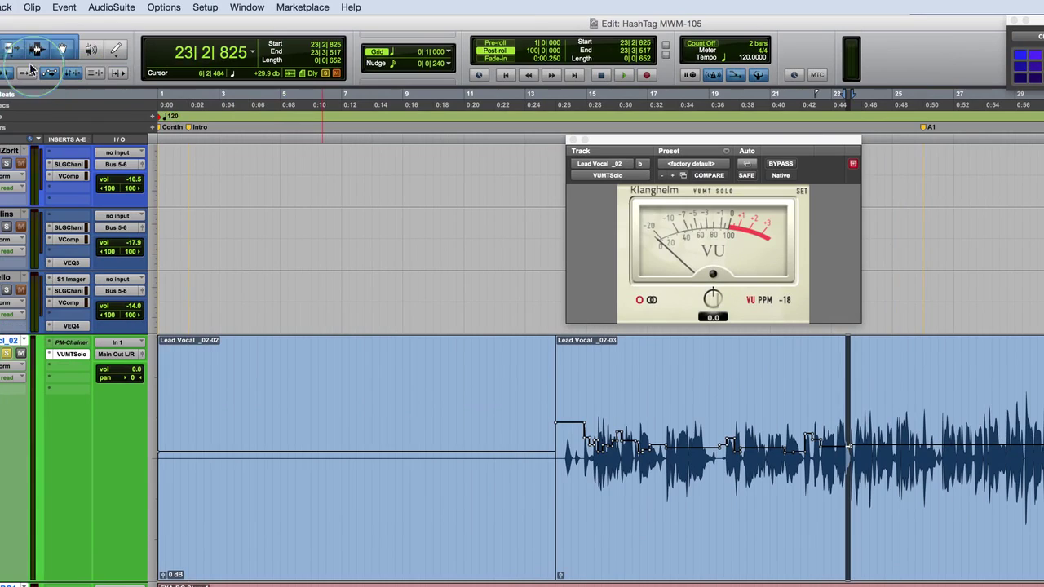
- Select the entire Lead Vocal _02-03 clip and play it back
double_click(666, 411)
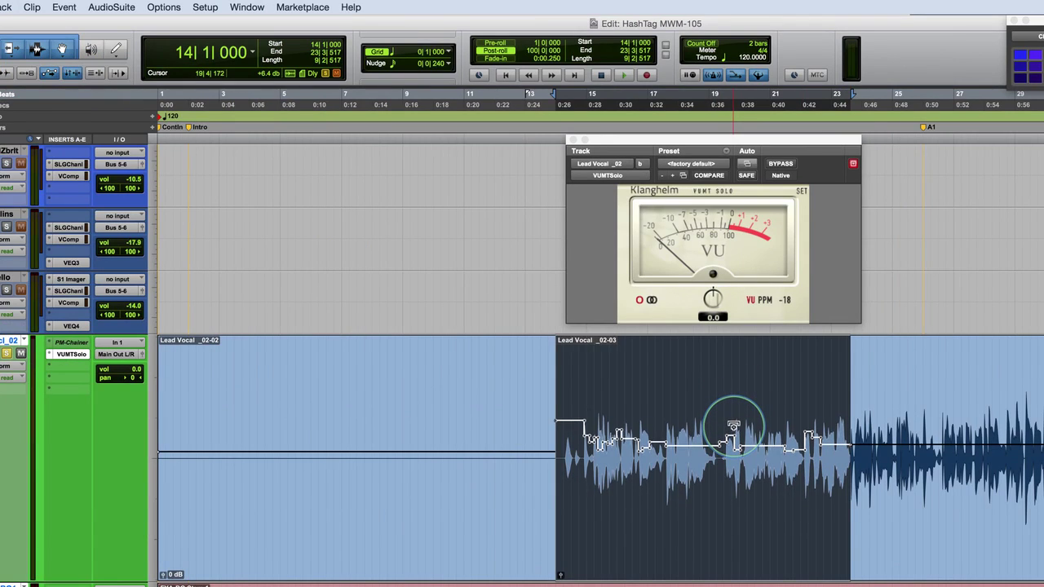
key("space")
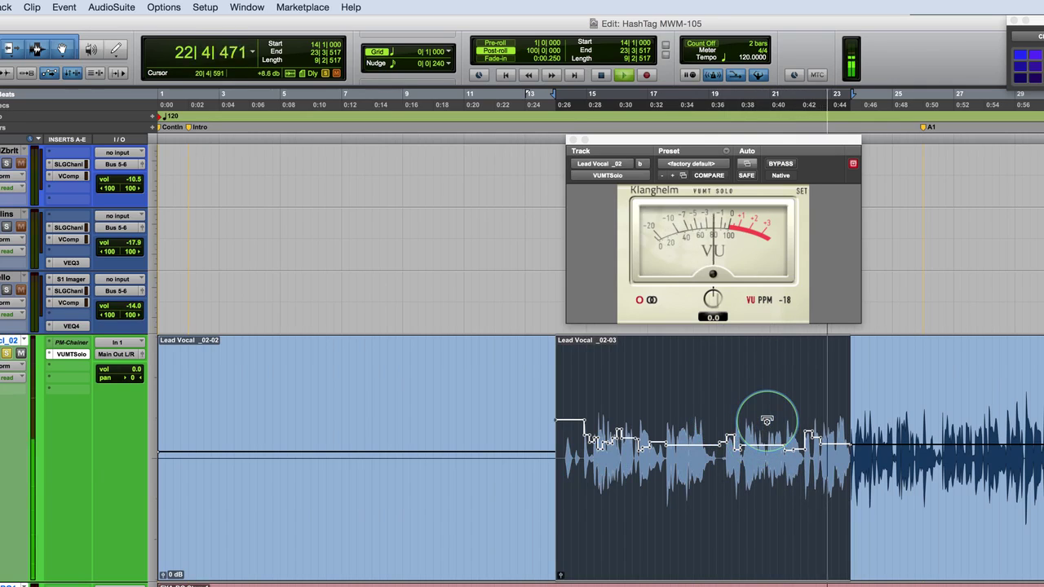
- Zoom in on the vocal clip and audition the section from 19|3|763
left_click(766, 414)
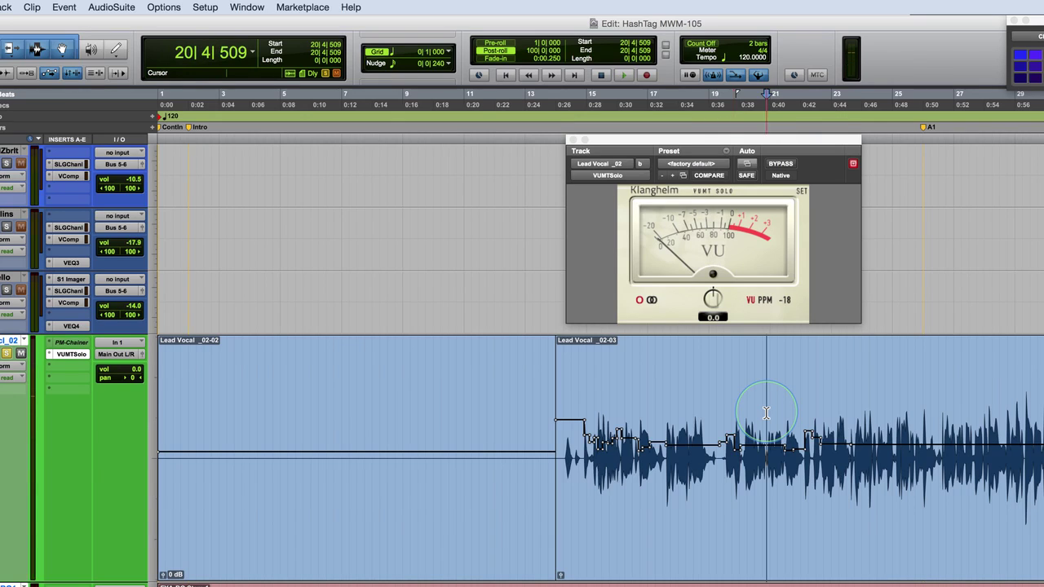
key("super+bracketright")
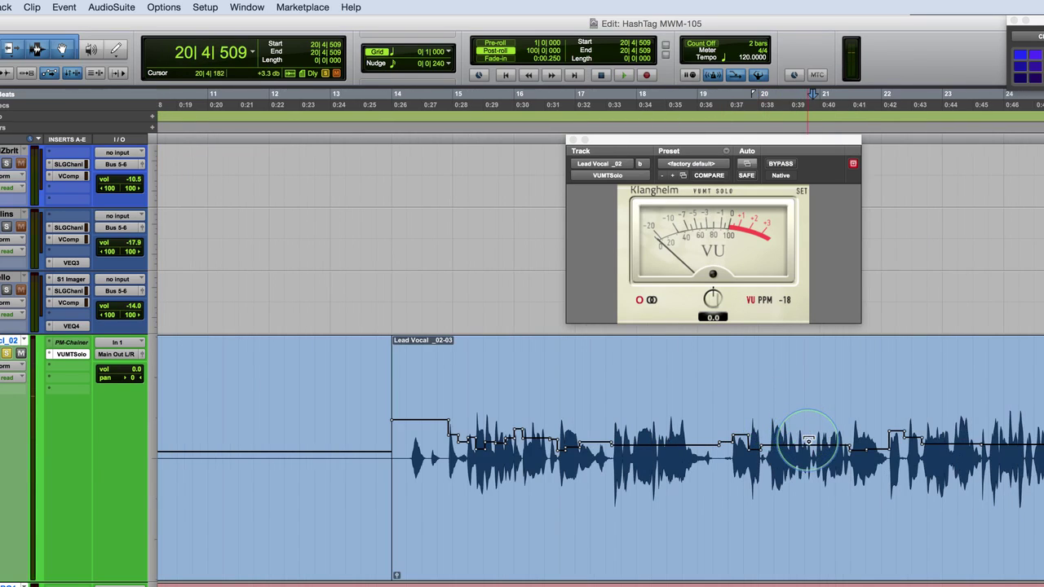
key("space")
key("space")
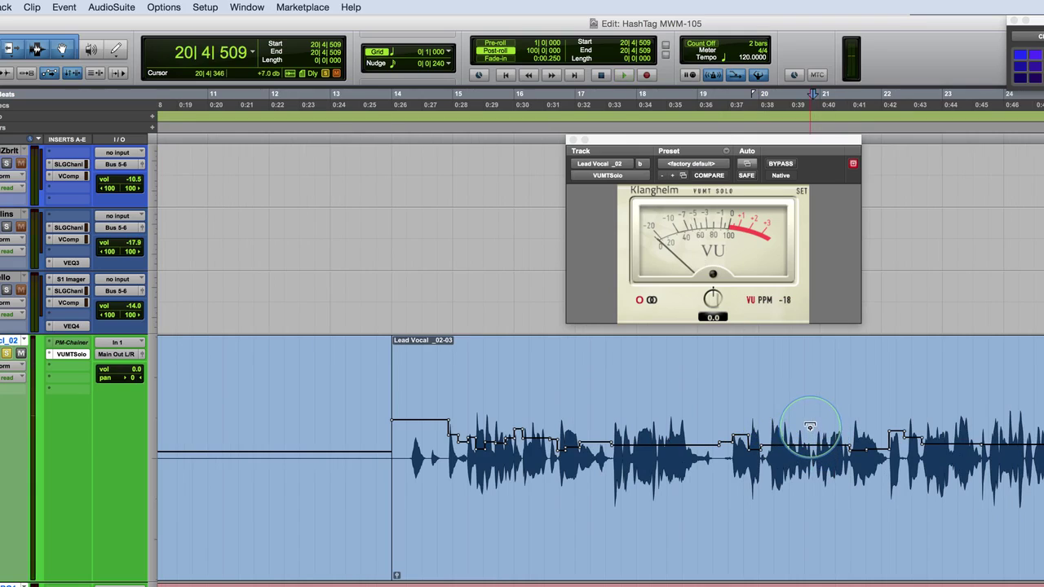
left_click_drag(811, 414, 850, 419)
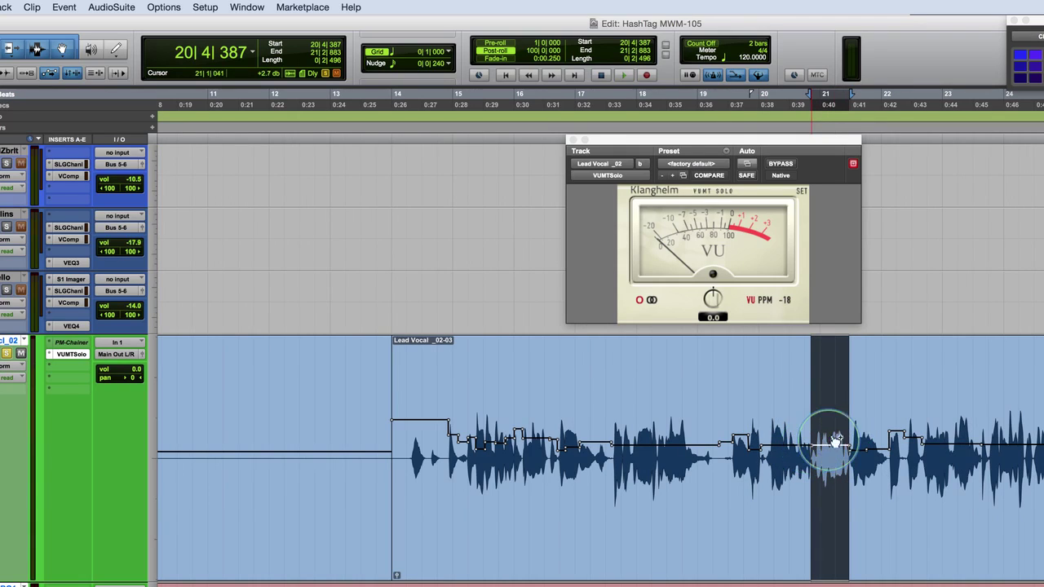
left_click(824, 383)
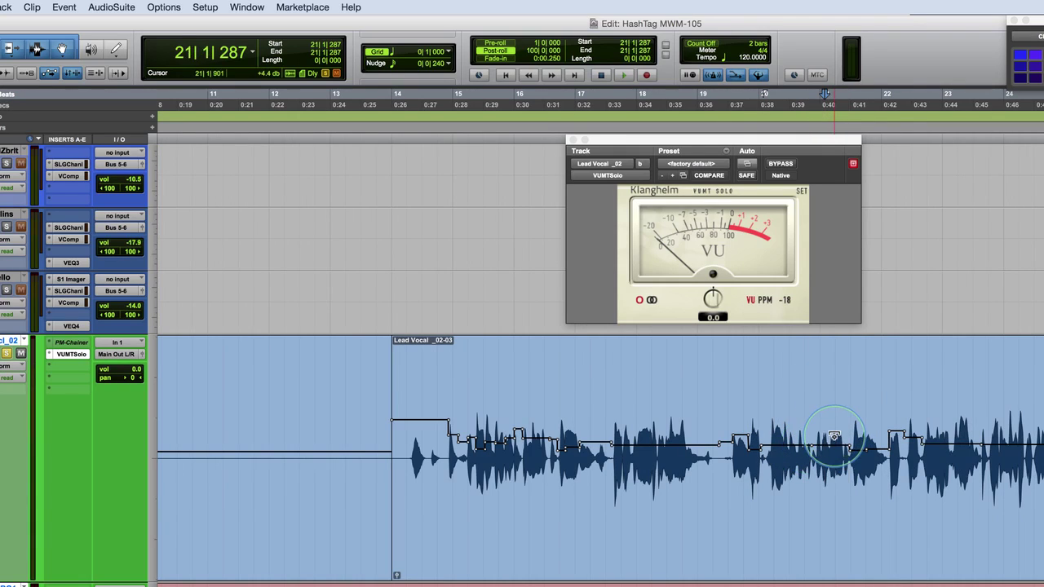
left_click(739, 394)
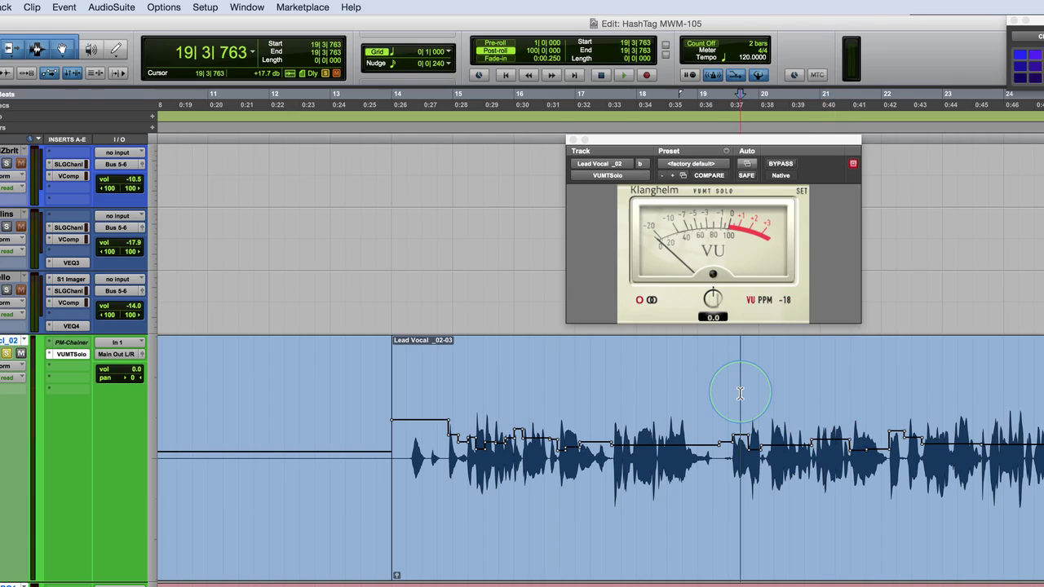
key("space")
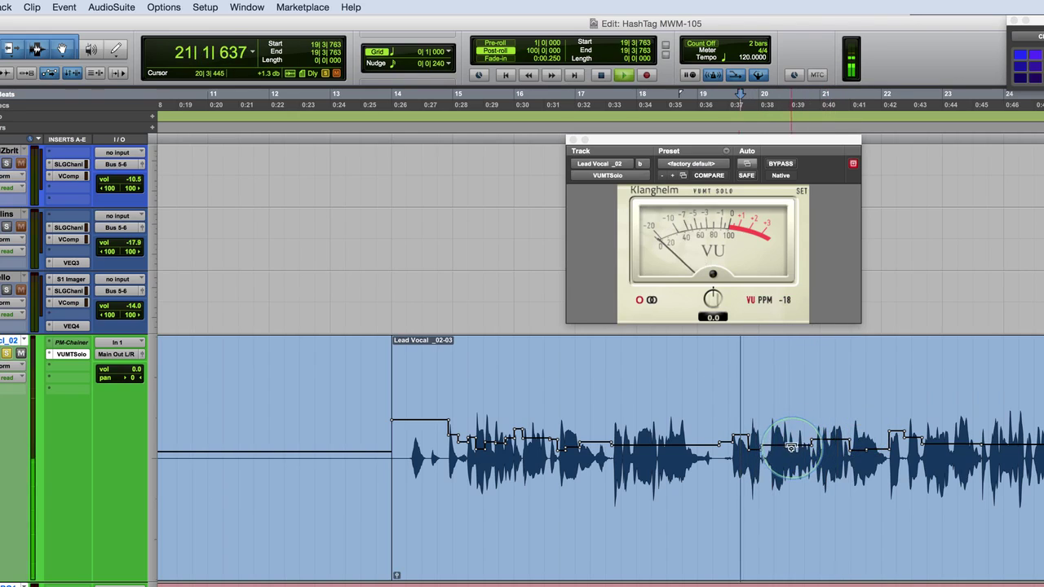
key("space")
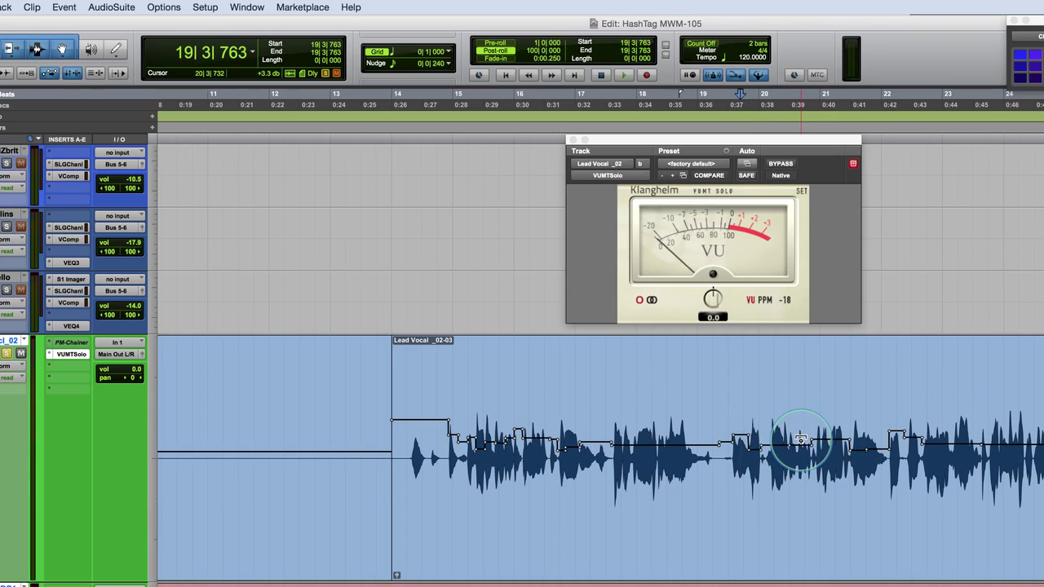
- Raise the quiet section's clip gain 0.7 dB and replay it from 18|3|302
left_click_drag(801, 441, 801, 437)
left_click(672, 400)
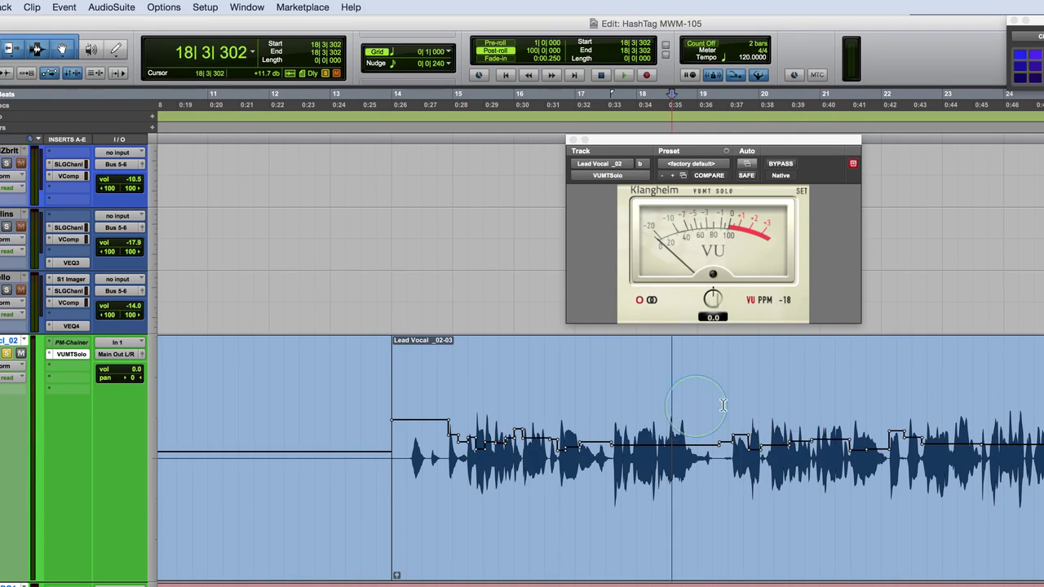
key("space")
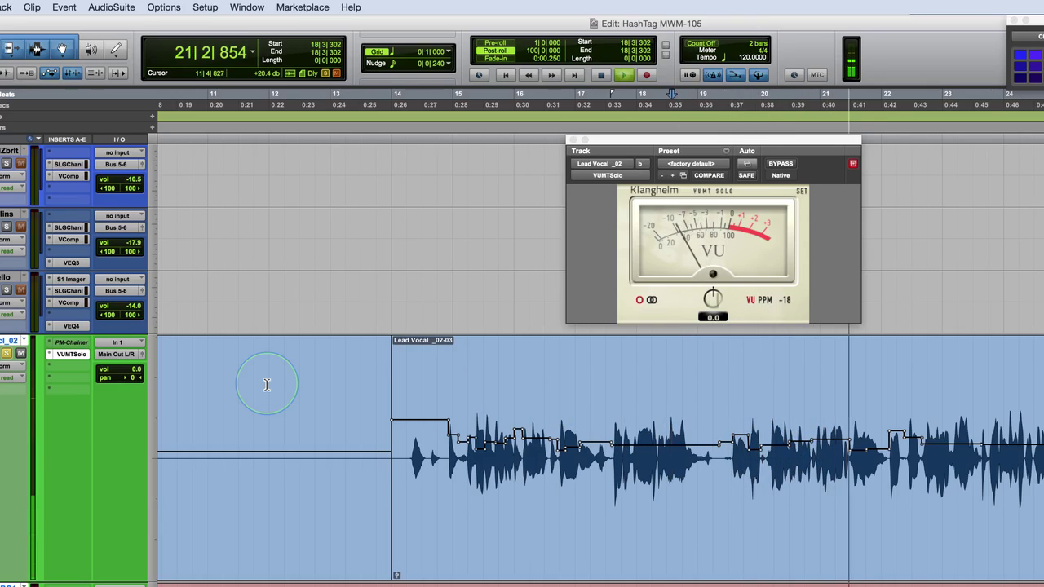
key("super+bracketleft")
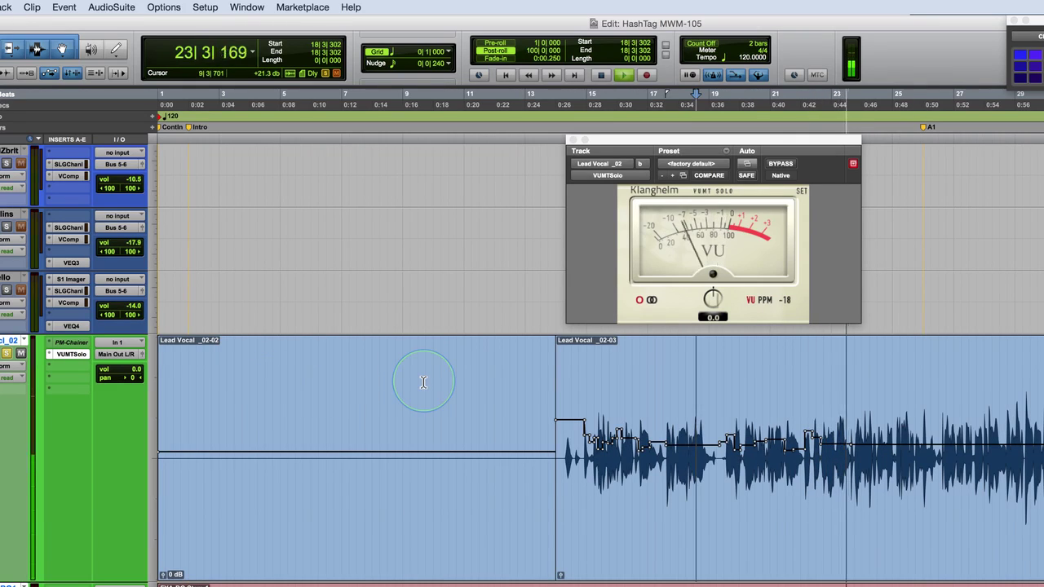
key("space")
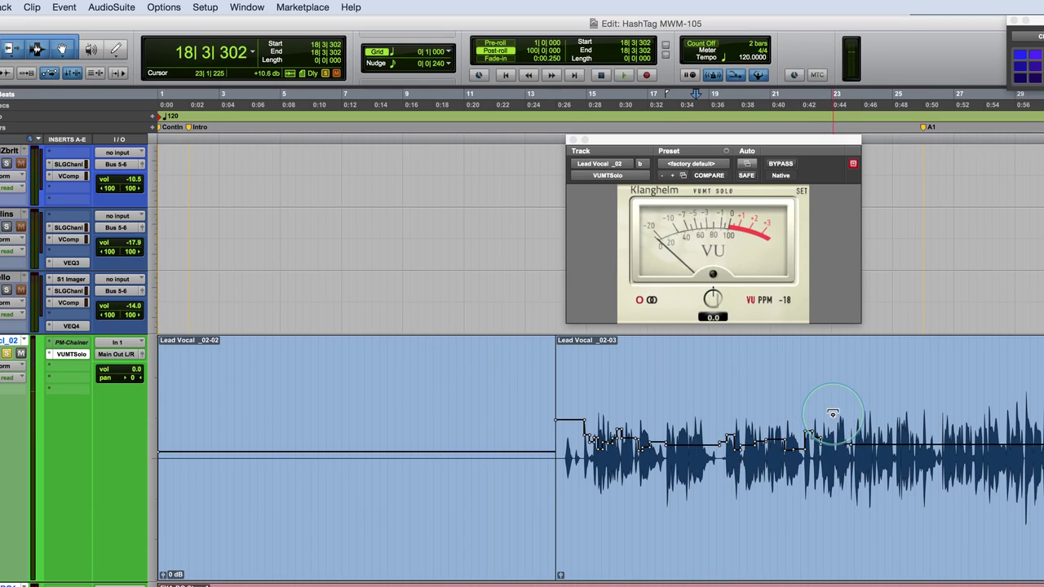
left_click(836, 399)
key("super+bracketright")
key("super+bracketright")
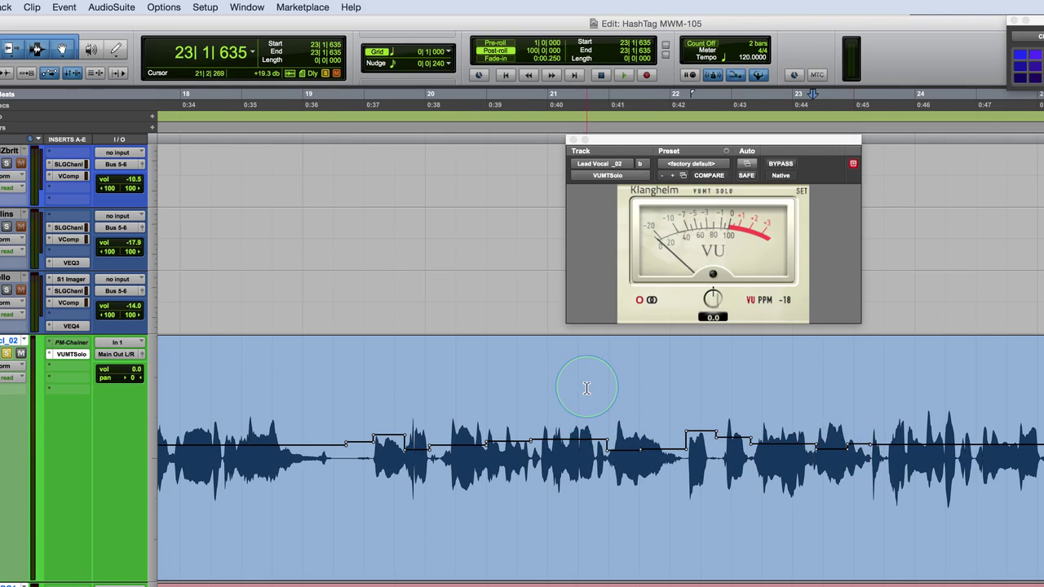
- Pull down the first clip gain segment of Lead Vocal _02-03 and play from 13|2|146
key("super+bracketleft")
key("super+bracketleft")
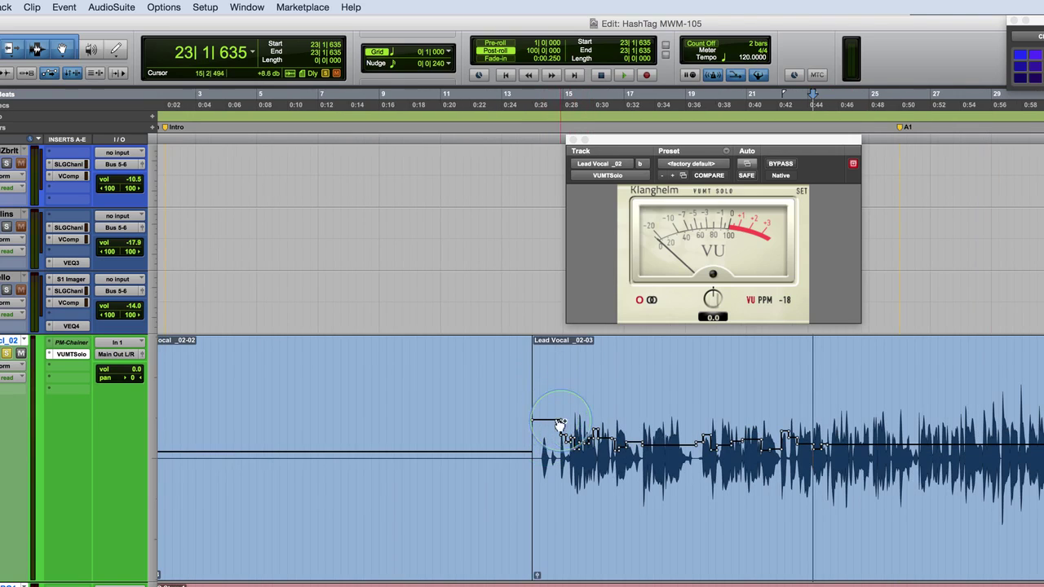
left_click_drag(546, 416, 546, 427)
left_click(511, 396)
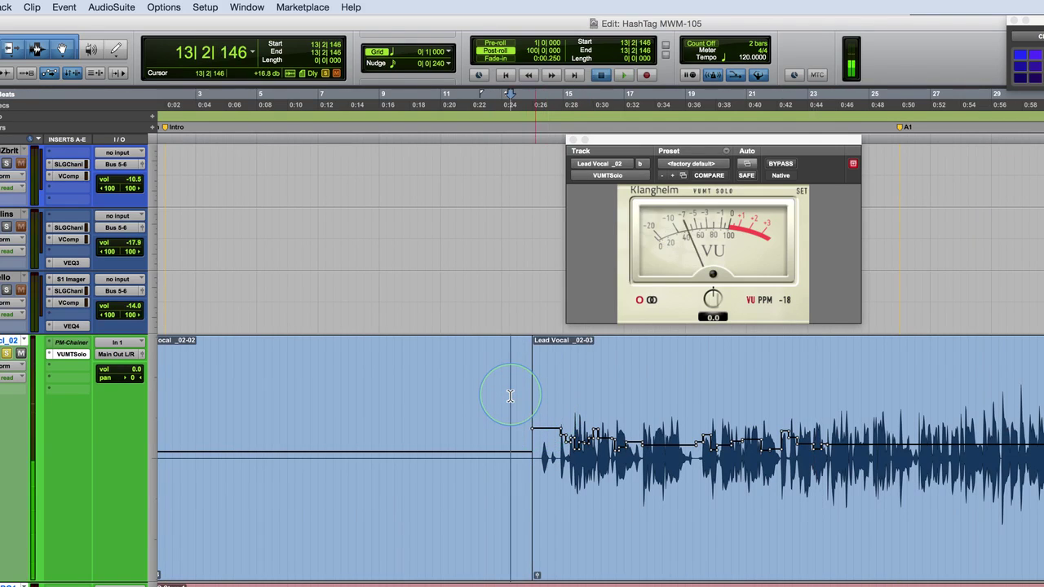
key("space")
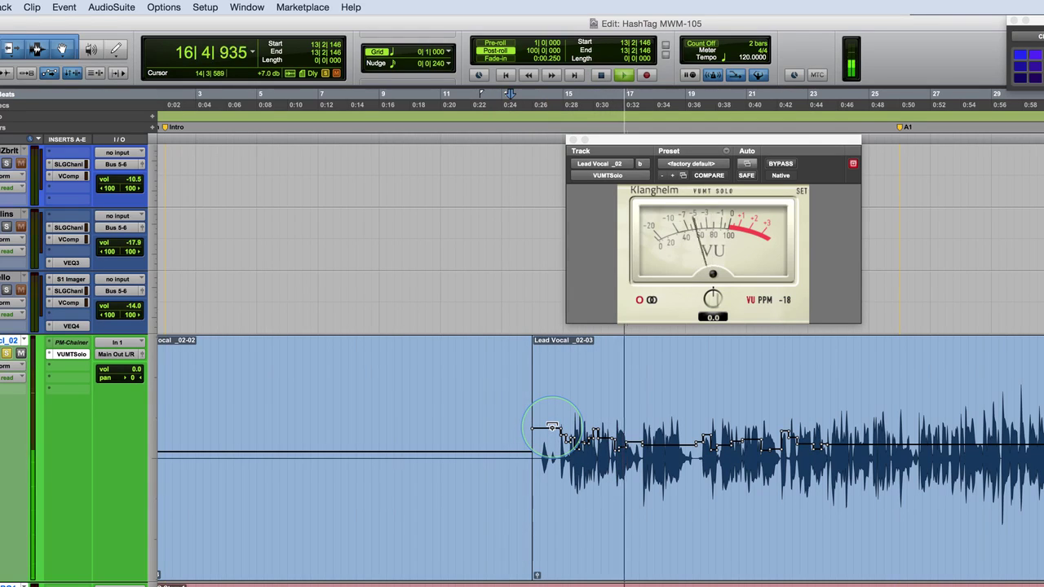
key("super+bracketleft")
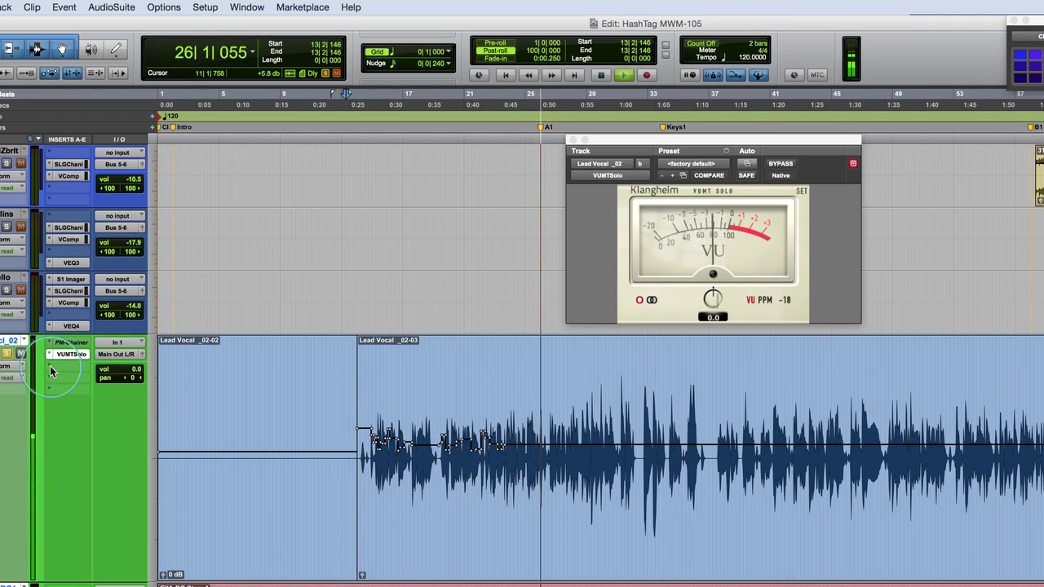
- Insert a mono CLA-2A compressor on the lead vocal track and move its window left
key("space")
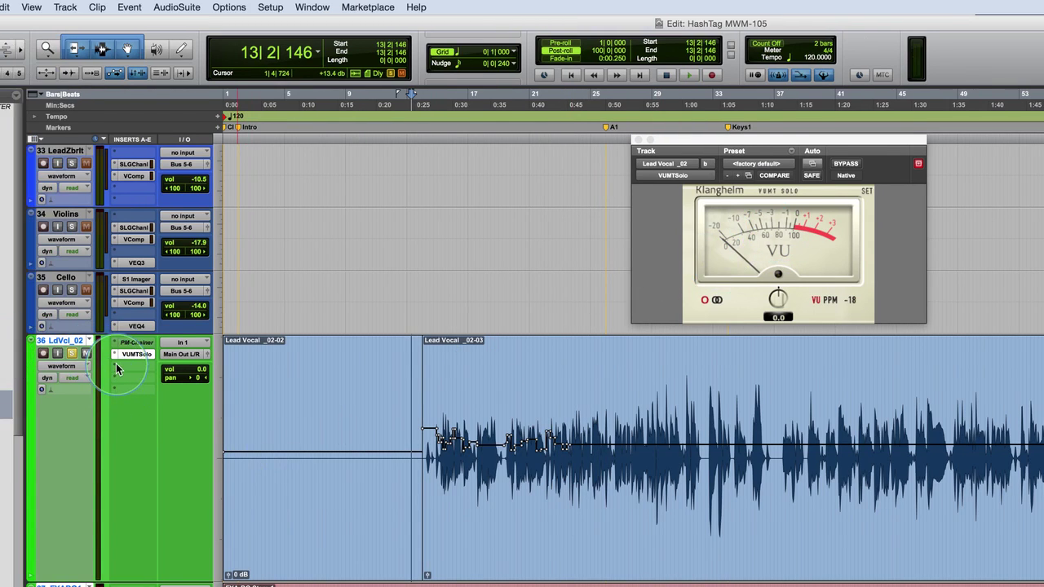
left_click(116, 368)
mouse_move(155, 392)
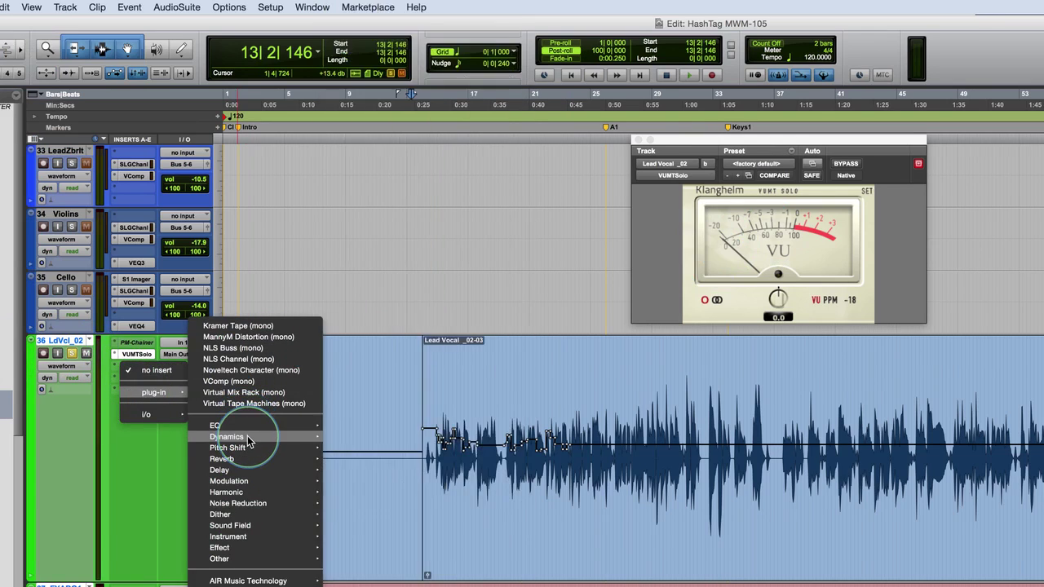
mouse_move(249, 439)
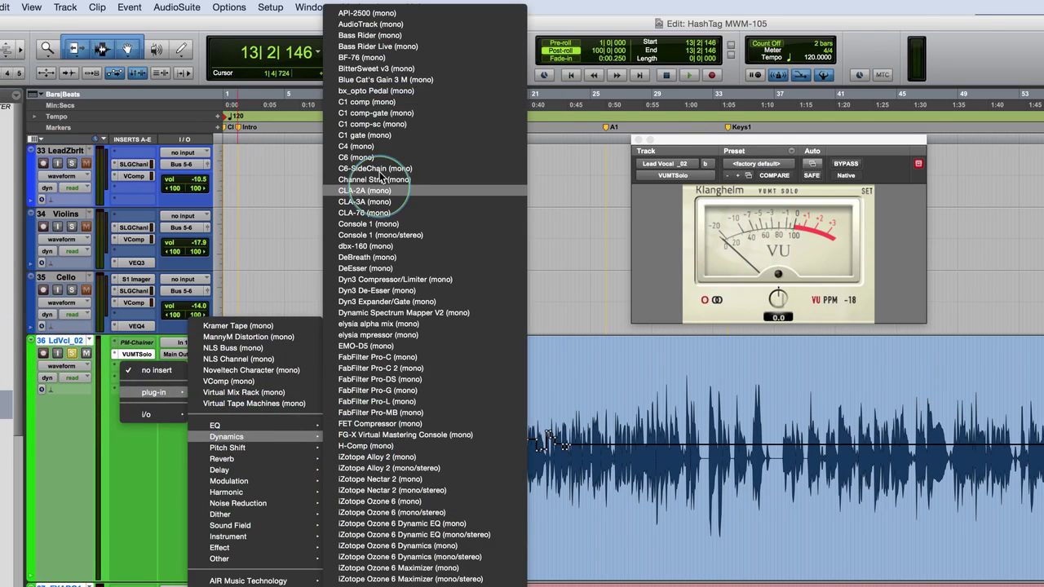
left_click(366, 196)
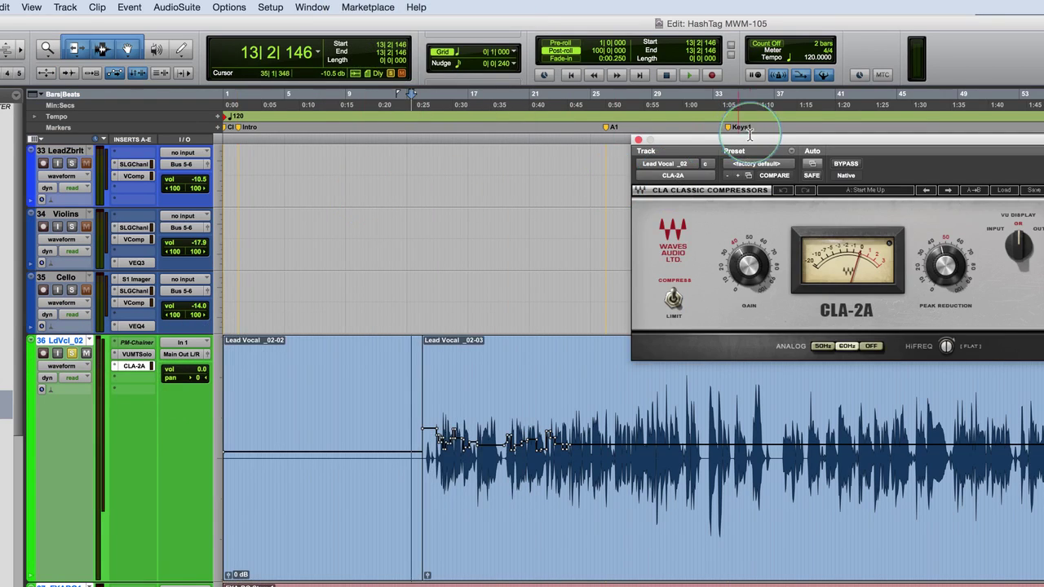
left_click_drag(746, 140, 504, 144)
- During playback, set CLA-2A peak reduction to about 47 and gain to about 35.9
mouse_move(502, 261)
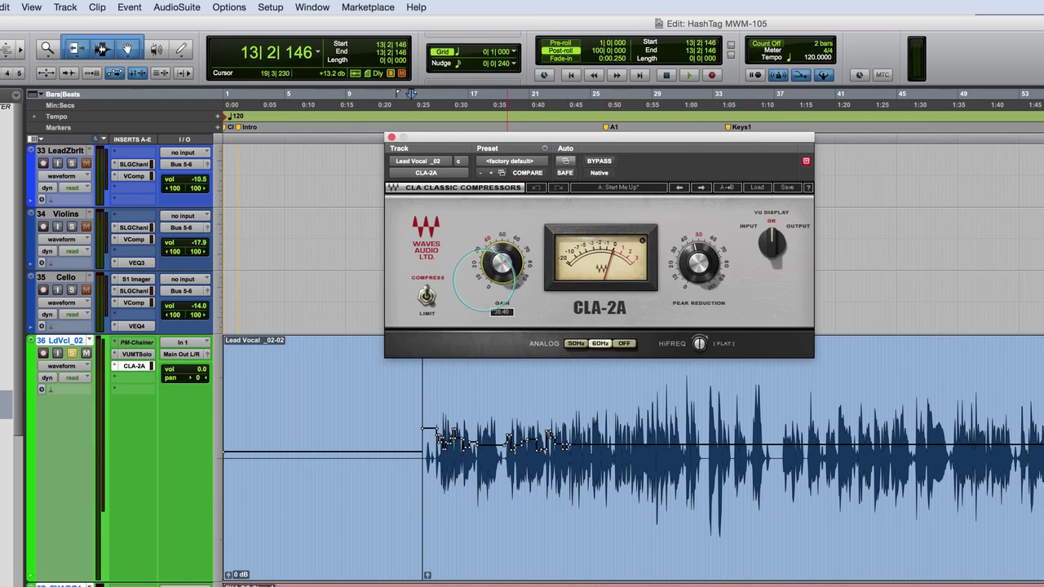
left_click_drag(500, 259, 499, 261)
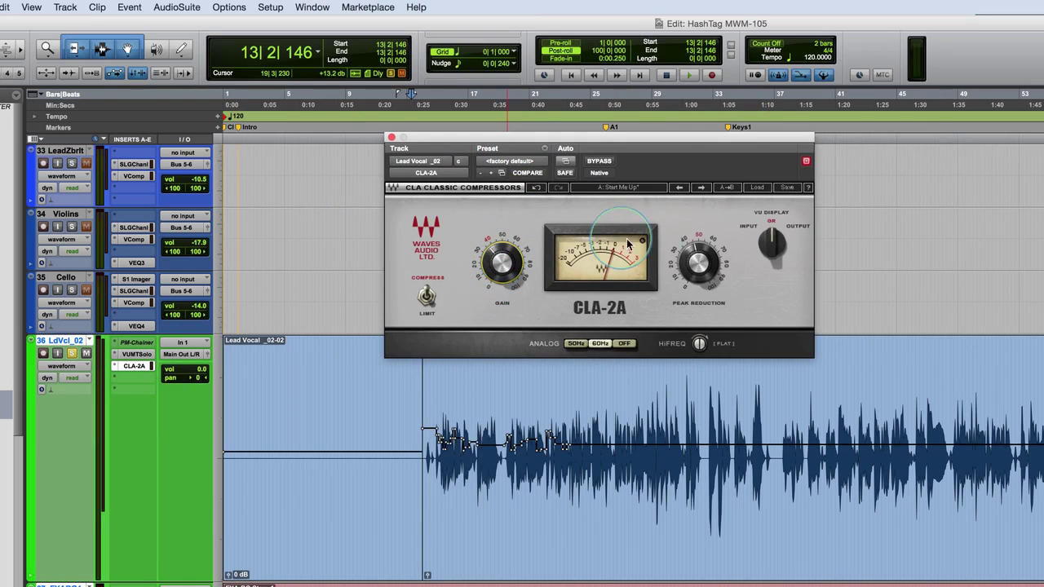
key("space")
left_click_drag(699, 261, 699, 253)
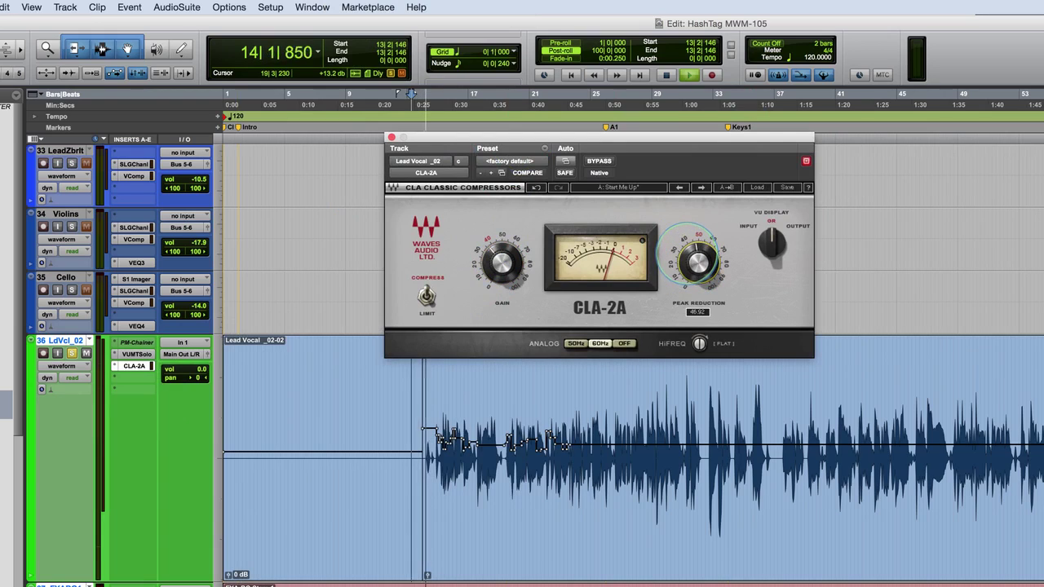
mouse_move(699, 343)
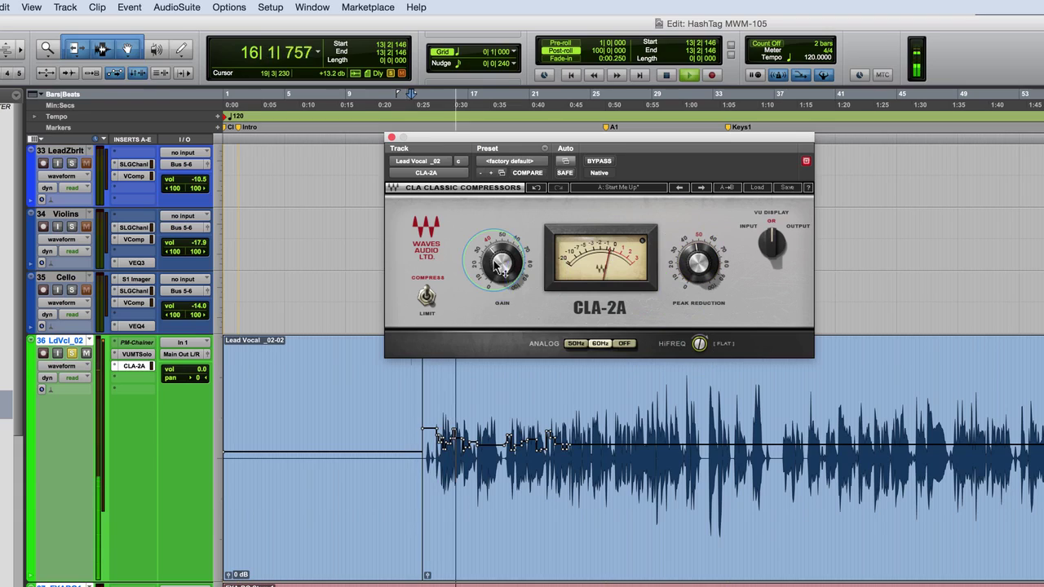
left_click_drag(501, 269, 501, 262)
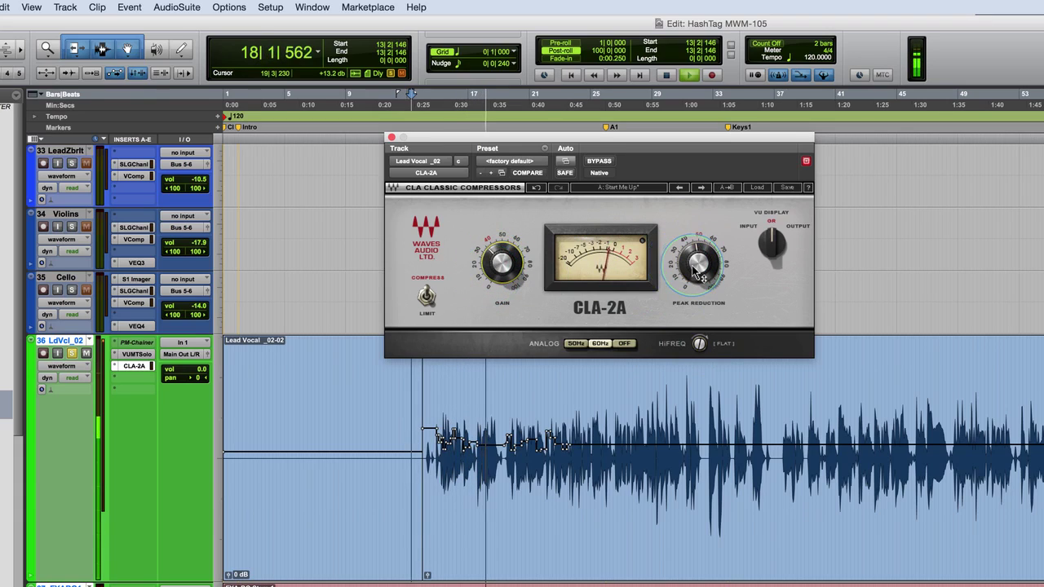
- Fine-tune the CLA-2A peak reduction to about 46.9 and adjust its high-frequency setting
left_click_drag(696, 272, 696, 269)
left_click(603, 338)
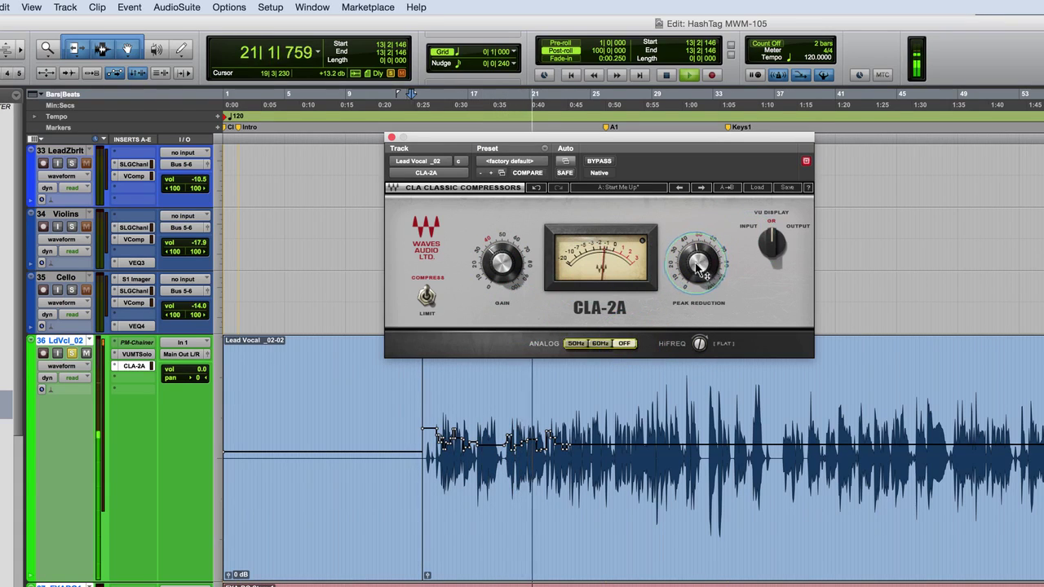
left_click_drag(702, 269, 701, 272)
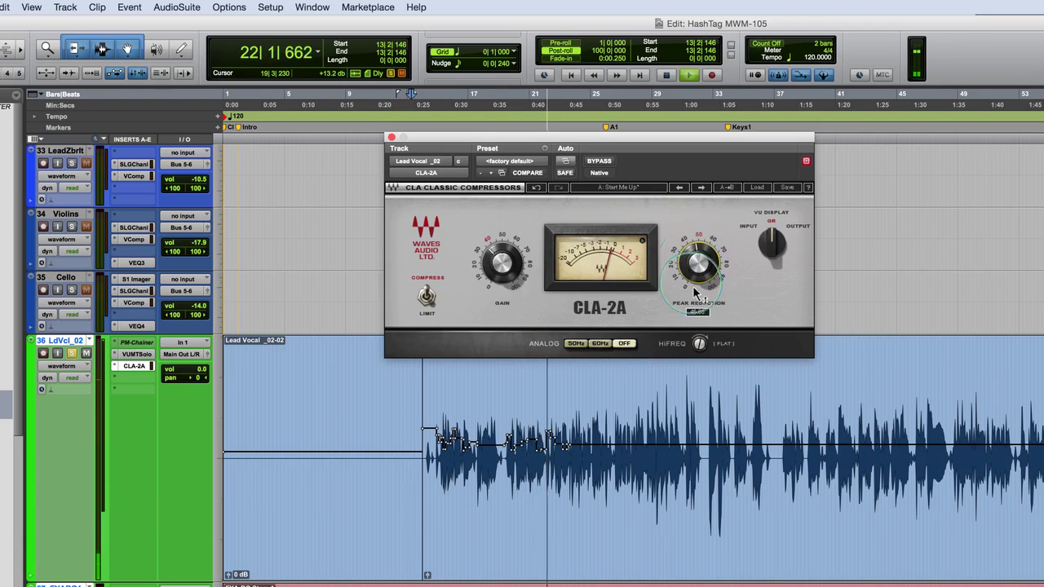
left_click_drag(699, 344, 700, 343)
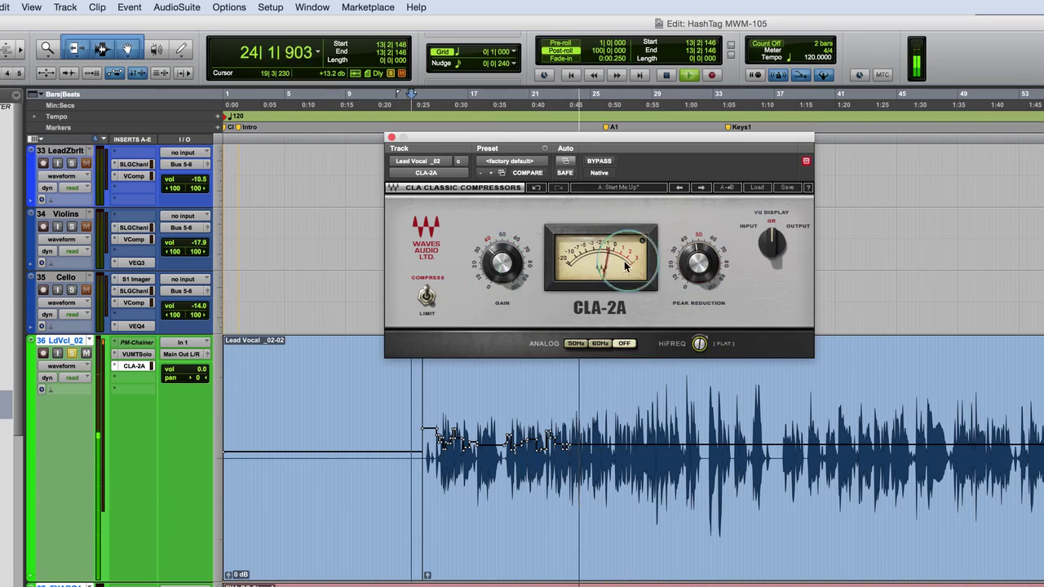
left_click_drag(708, 278, 708, 287)
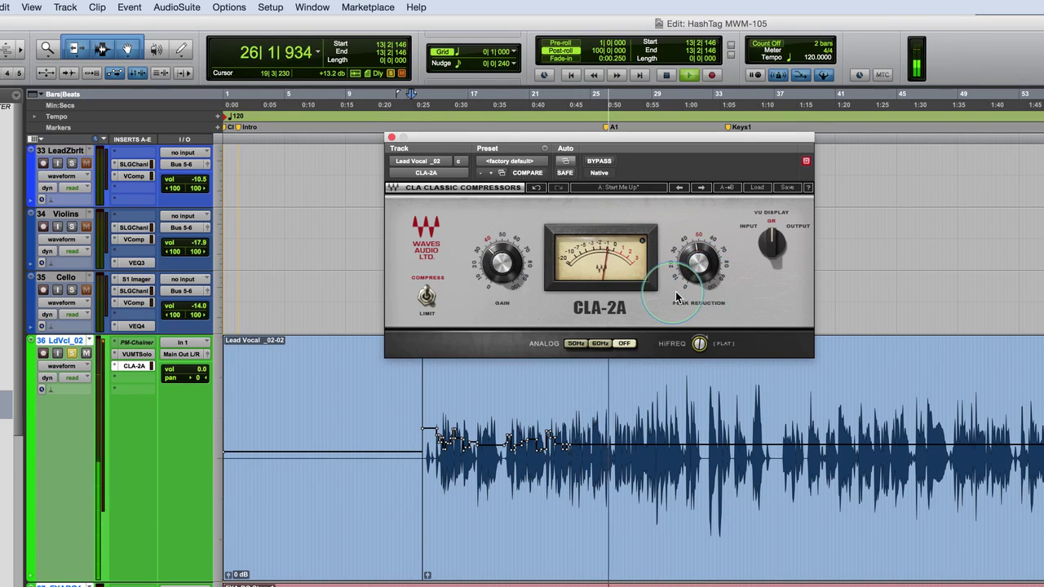
key("space")
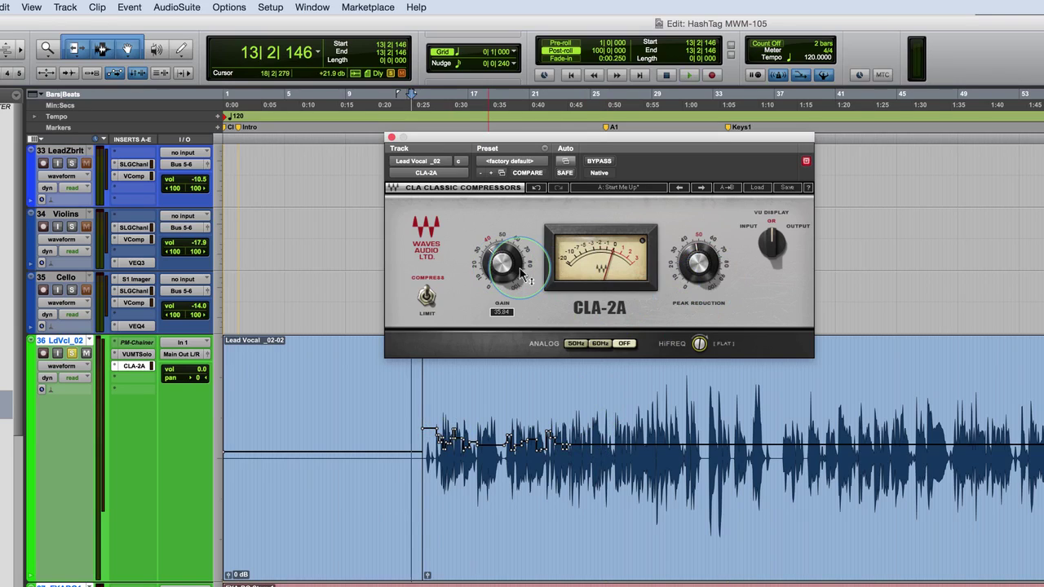
- Deactivate the CLA-2A on the lead vocal and insert VComp (mono) on an empty insert
left_click(132, 370, "ctrl+super")
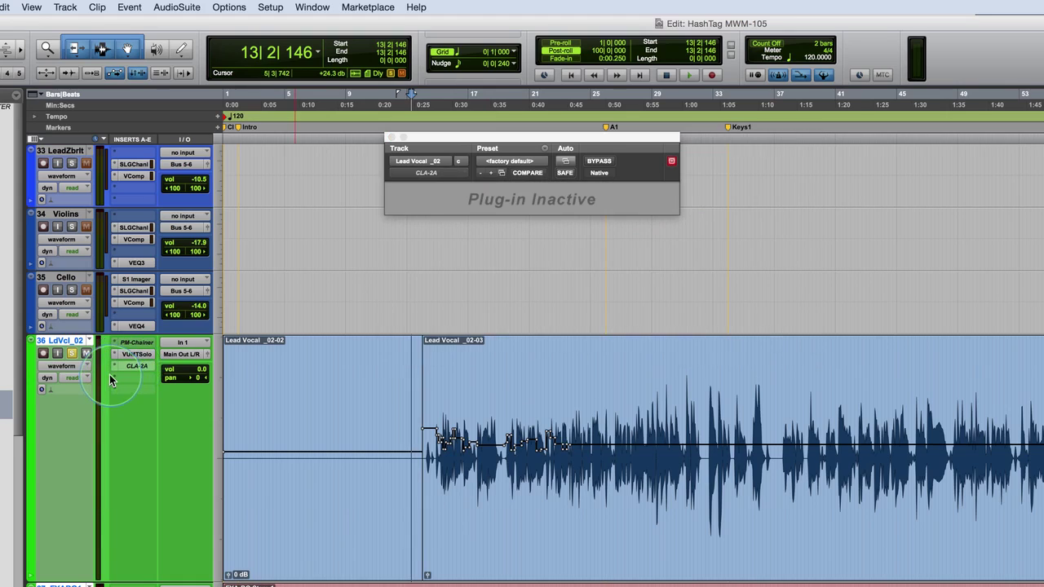
left_click(121, 388)
mouse_move(150, 404)
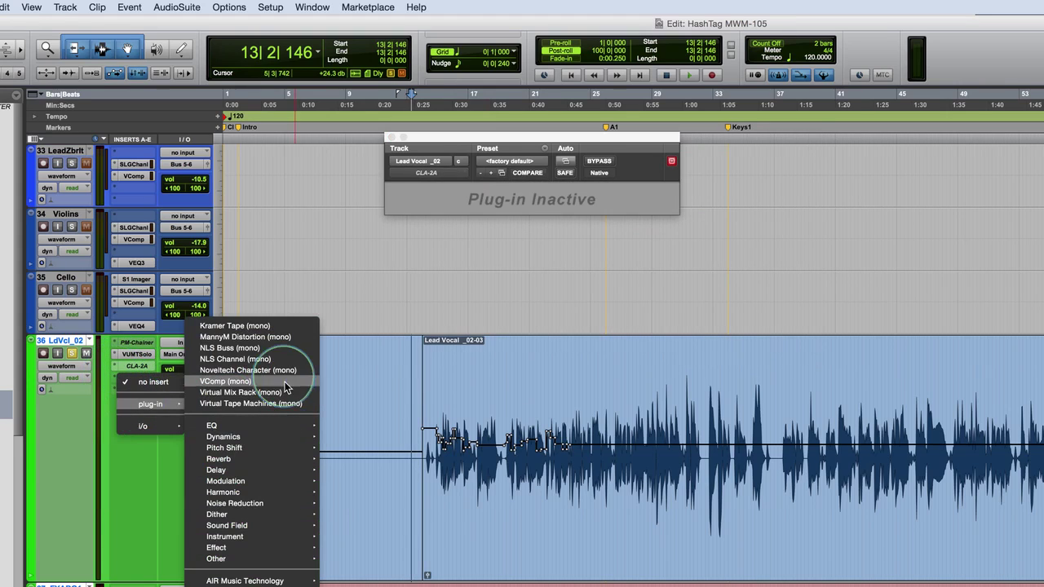
left_click(261, 381)
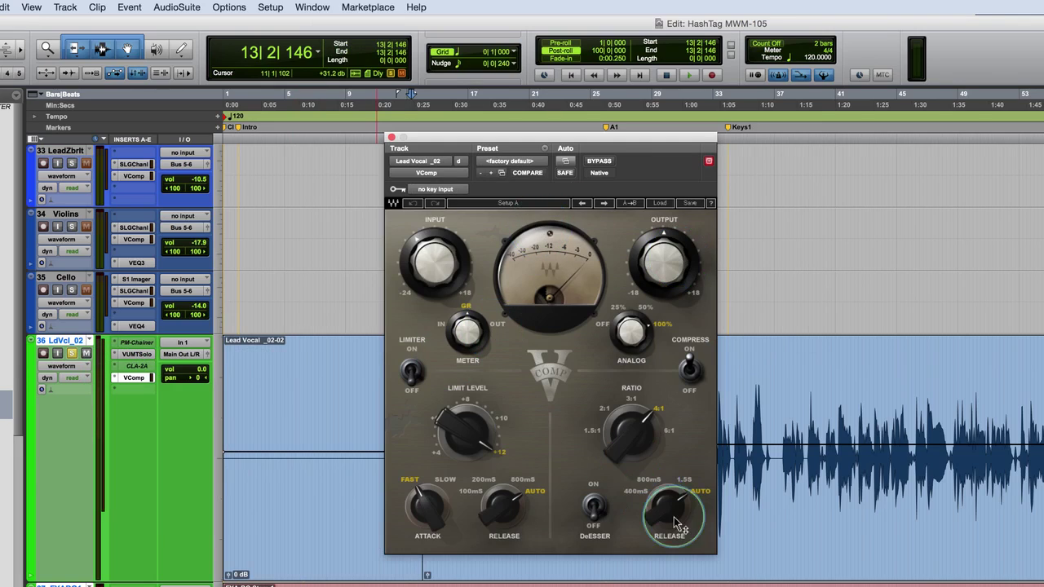
- During playback, turn VComp's analog off, output to -2.0 dB, input -6.5 dB, ratio 3:1
key("space")
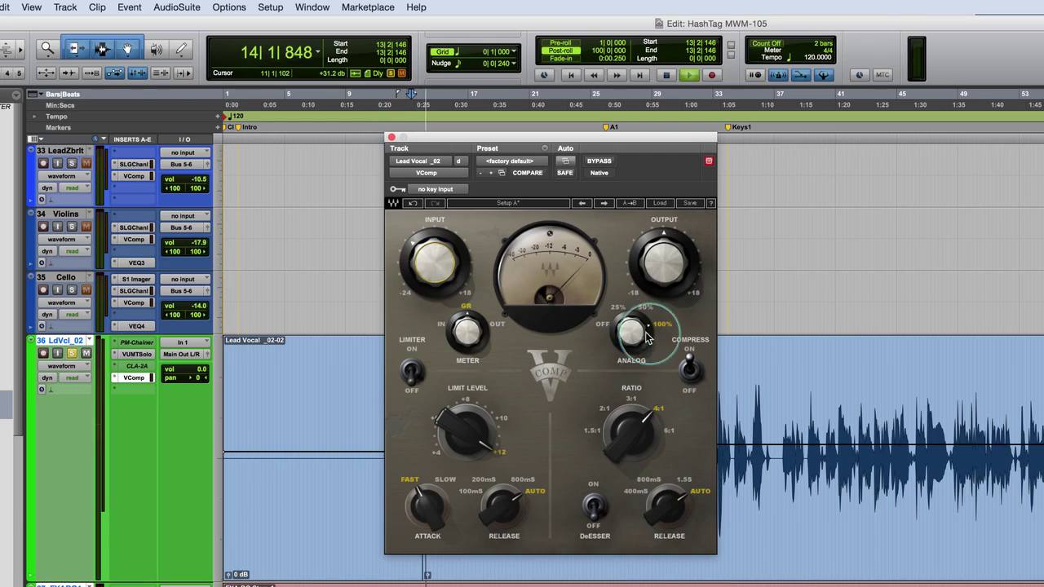
left_click(602, 324)
left_click_drag(661, 249, 653, 261)
mouse_move(412, 255)
left_mouse_down()
mouse_move(412, 273)
mouse_move(414, 263)
left_mouse_up()
left_click_drag(665, 418, 626, 421)
- Lower the VComp input to about -11.2 dB and raise the output to about 3.1 dB, A/B-ing with bypass
left_click(445, 236)
left_click_drag(444, 236, 409, 242)
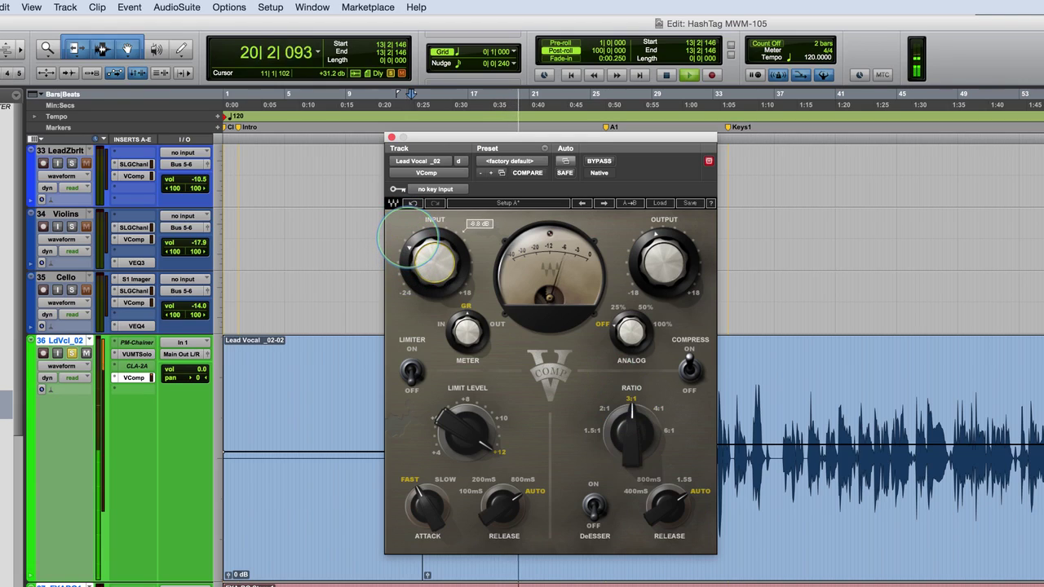
left_click_drag(610, 261, 664, 256)
left_click(604, 162)
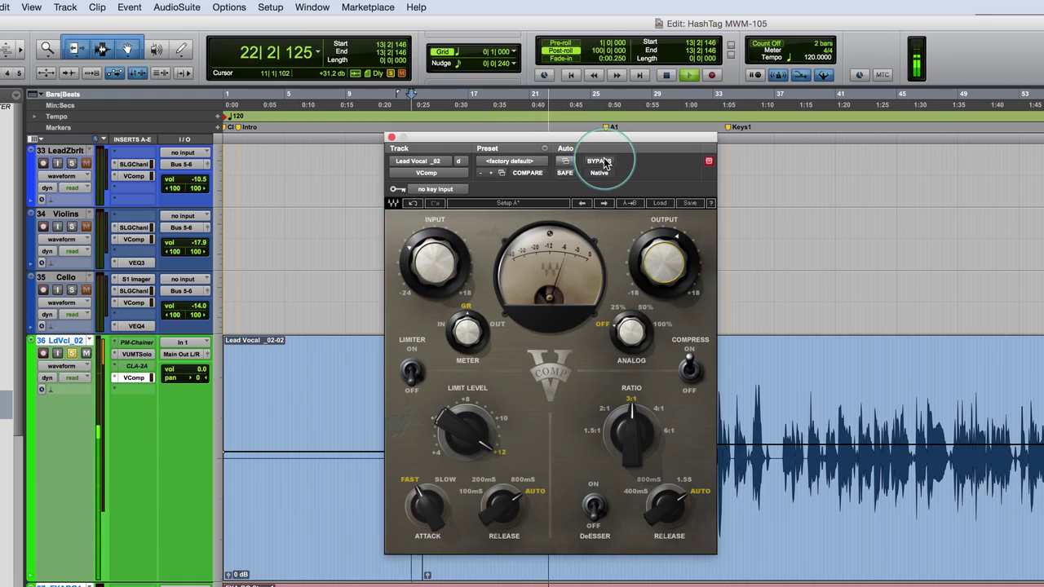
left_click(604, 162)
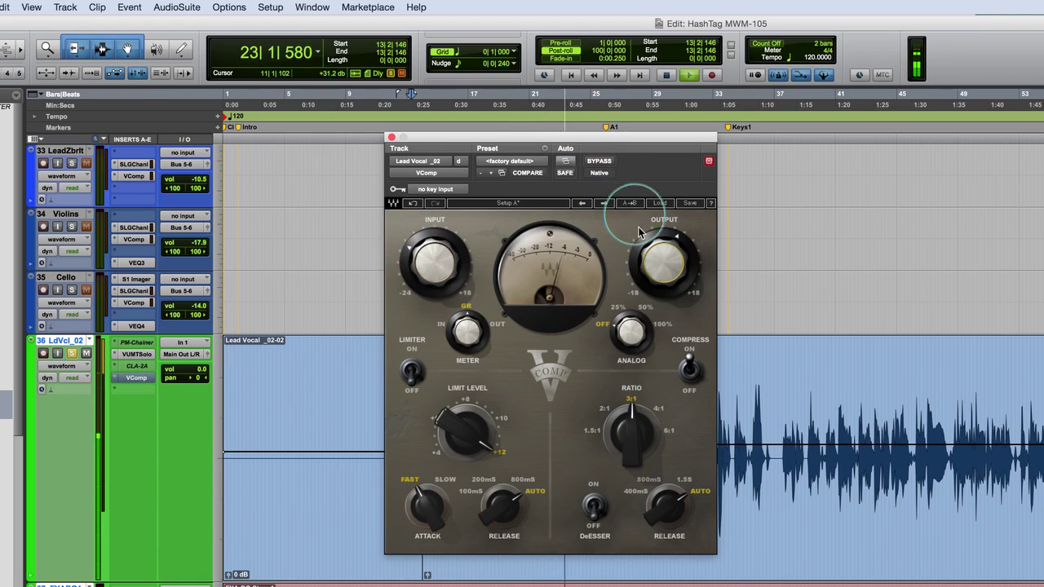
left_click_drag(653, 260, 653, 278)
- Stop playback, finalize the VComp output gain, and A/B the compressor with bypass, leaving it active
key("space")
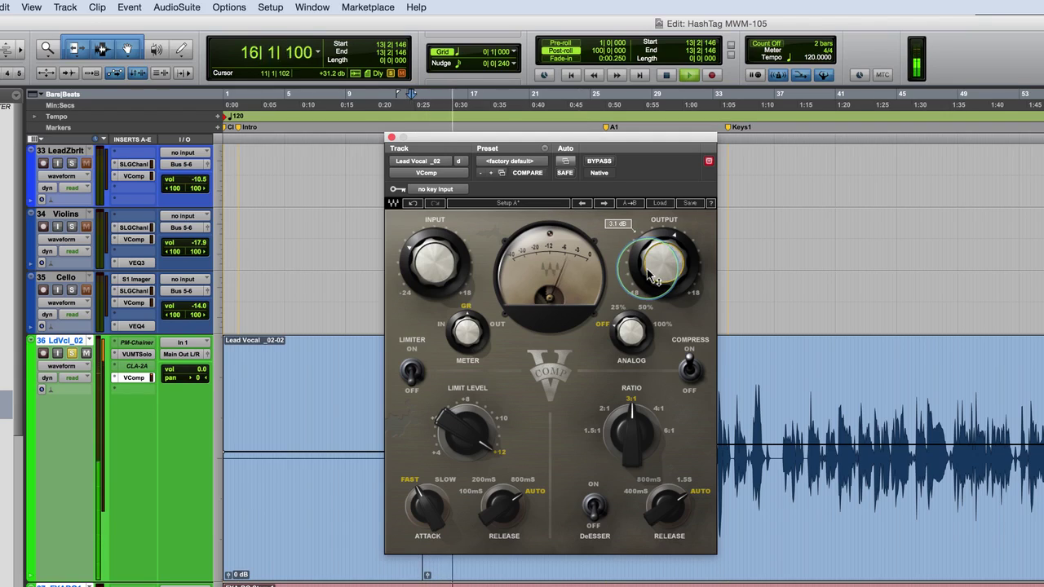
left_click_drag(651, 276, 650, 277)
left_click(604, 162)
left_click(604, 161)
left_click(598, 164)
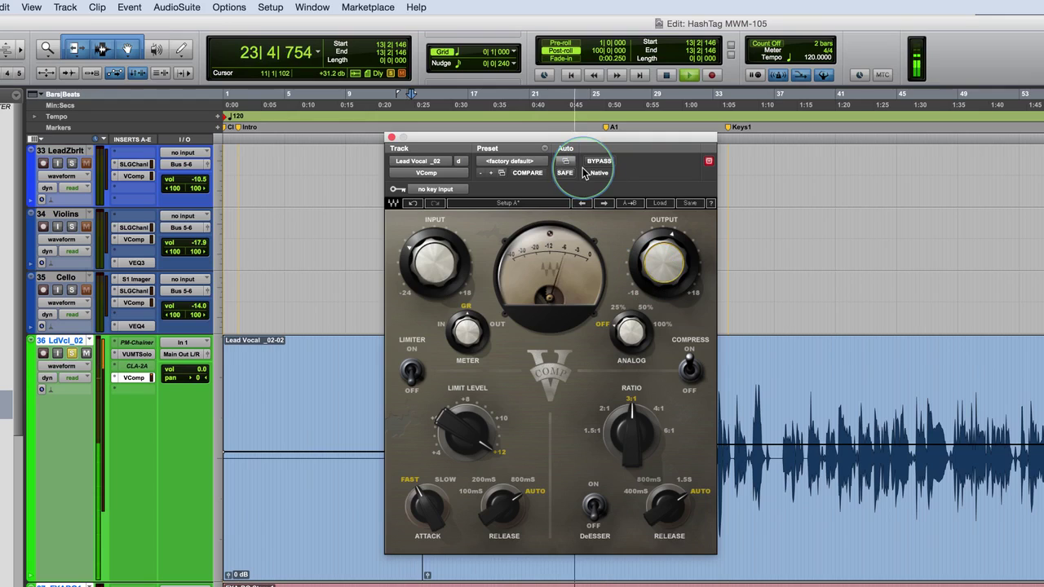
left_click(598, 163)
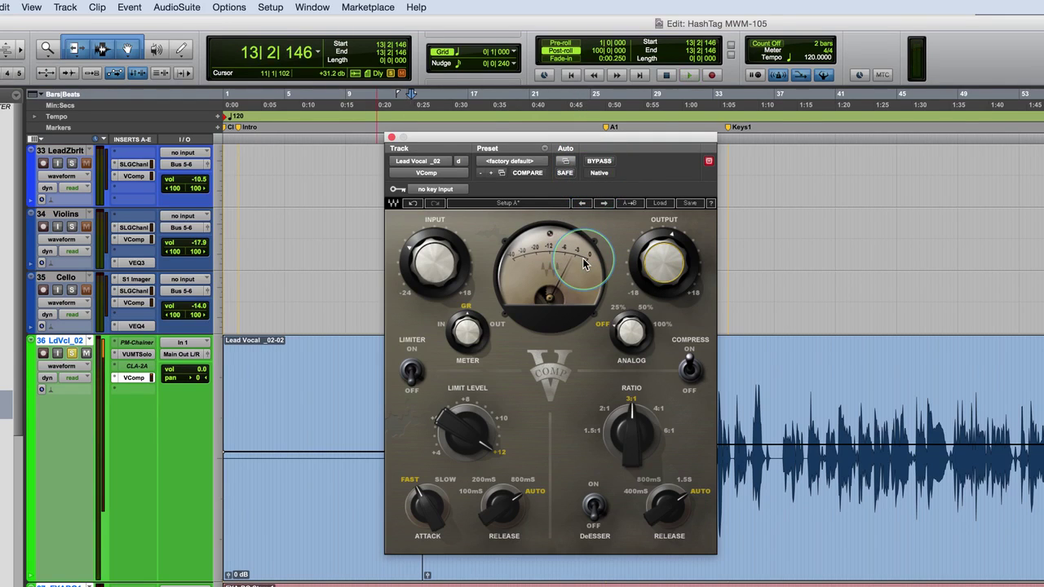
- Zoom the Edit window out, move the VComp window right, stop playback, and select the Lead Vocal _02-03 clip
key("super+bracketleft")
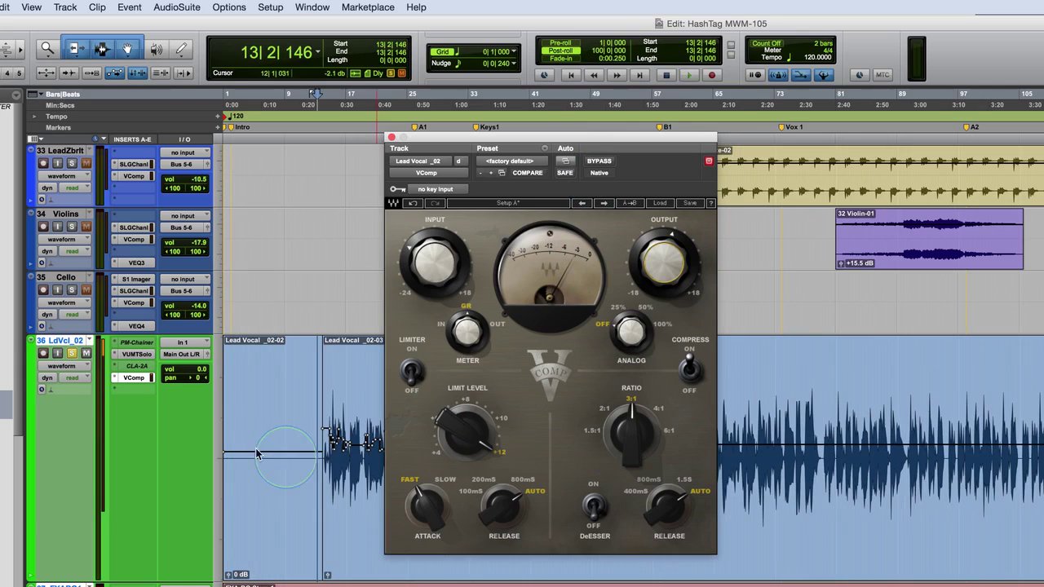
left_click(77, 359)
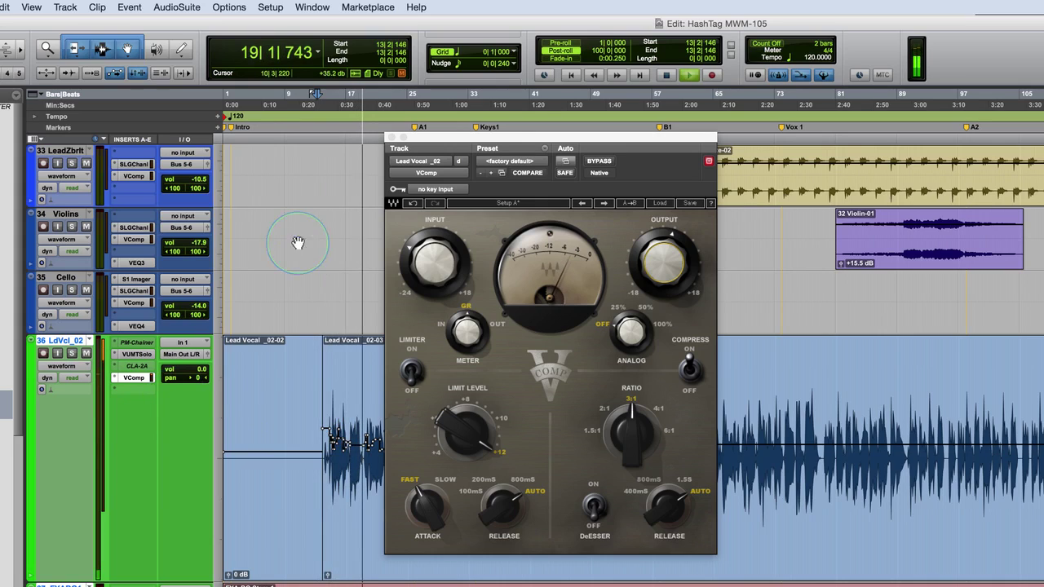
left_click_drag(577, 136, 711, 129)
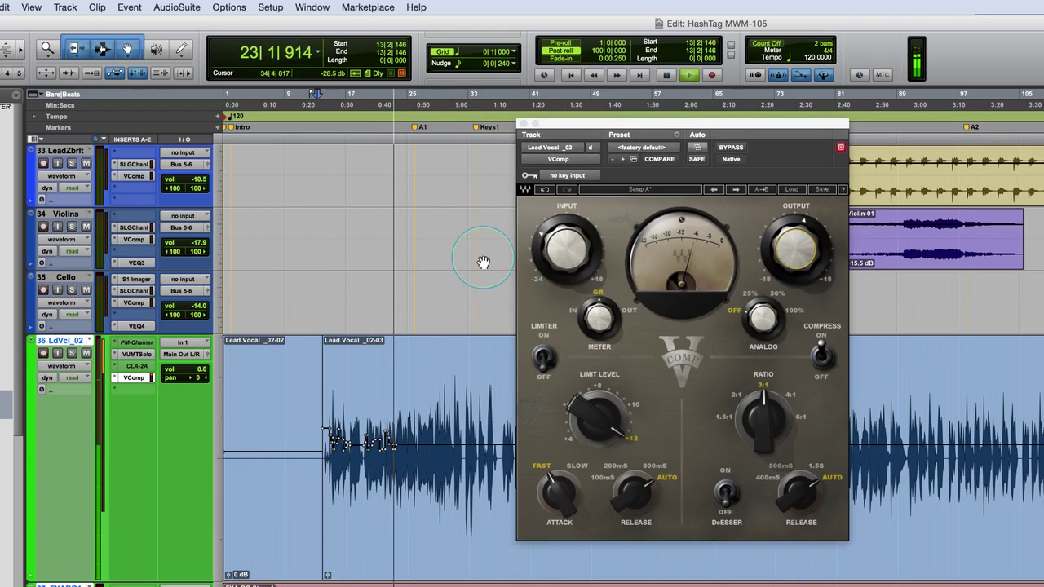
key("space")
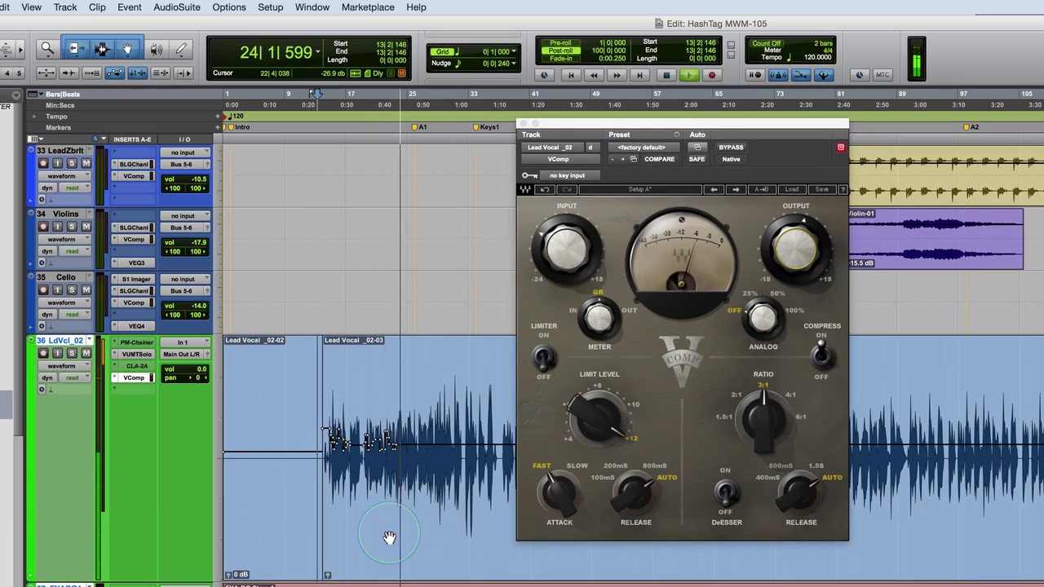
left_click(388, 539)
- Bypass the clip gain on the Lead Vocal _02-03 clip
right_click(389, 539)
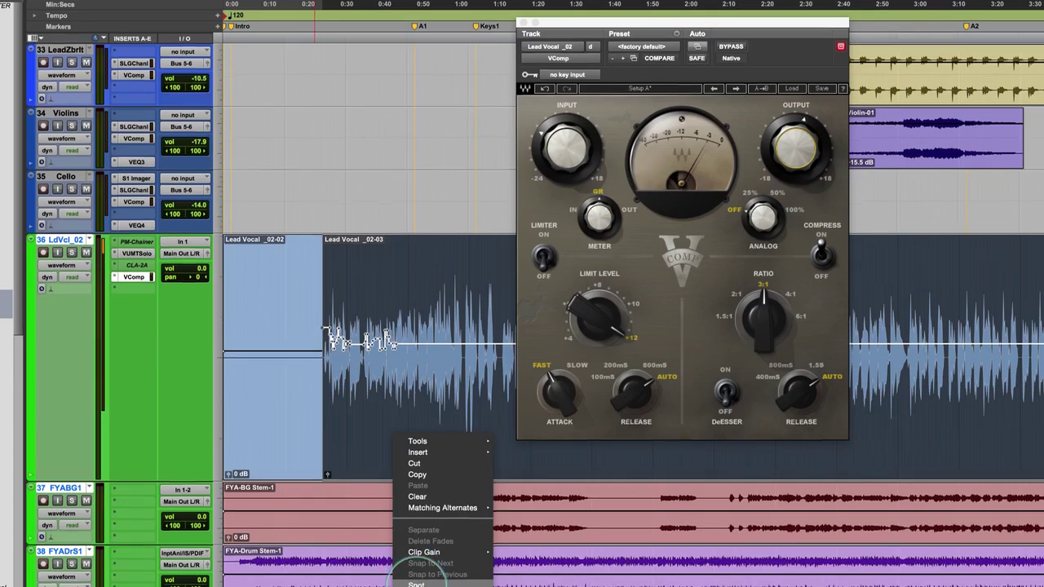
mouse_move(424, 553)
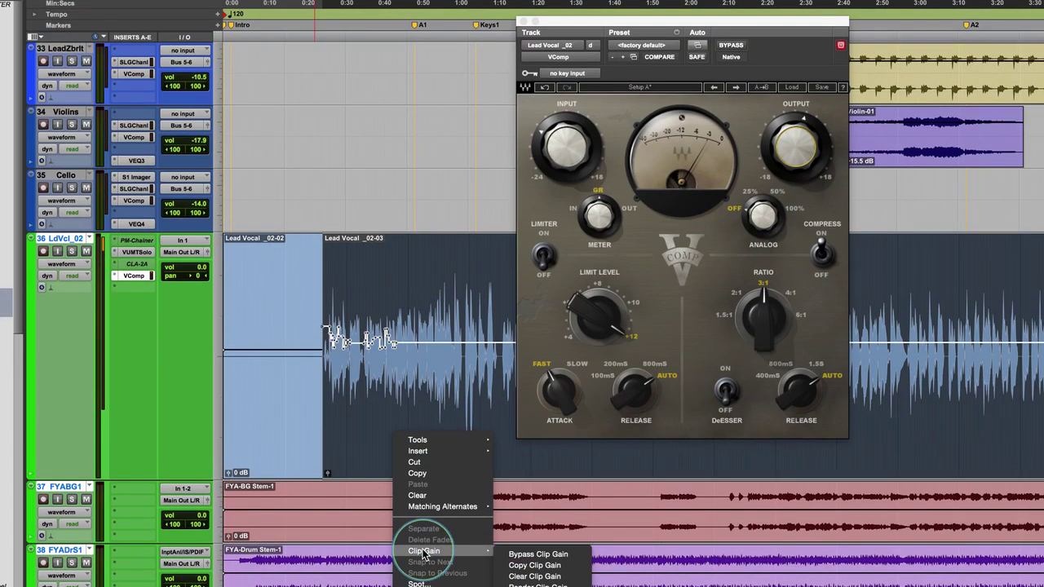
left_click(532, 555)
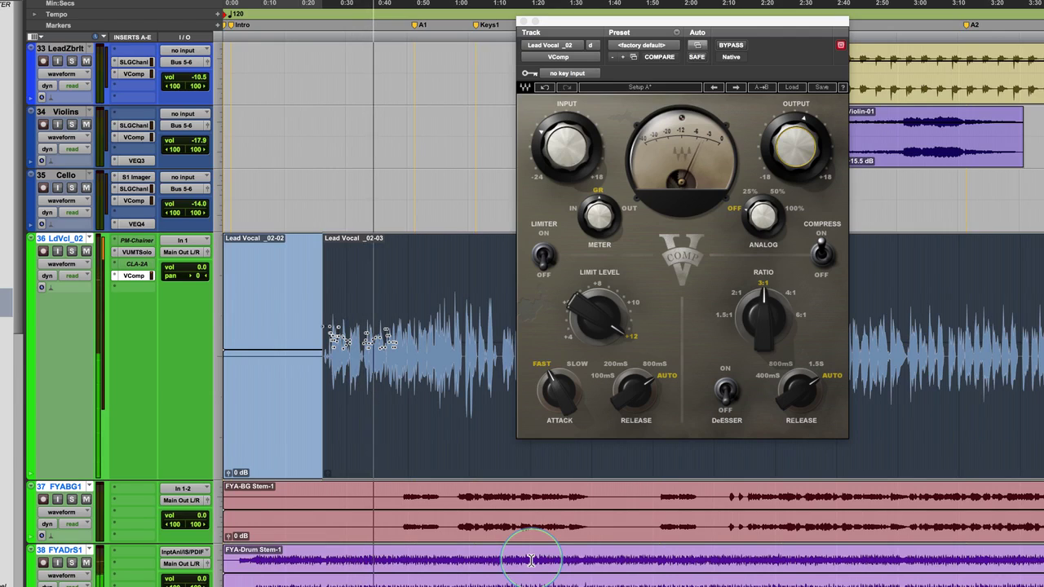
- Set the VComp input to about -7.3 dB and bring the output to about 1.5–1.9 dB
left_click(755, 80)
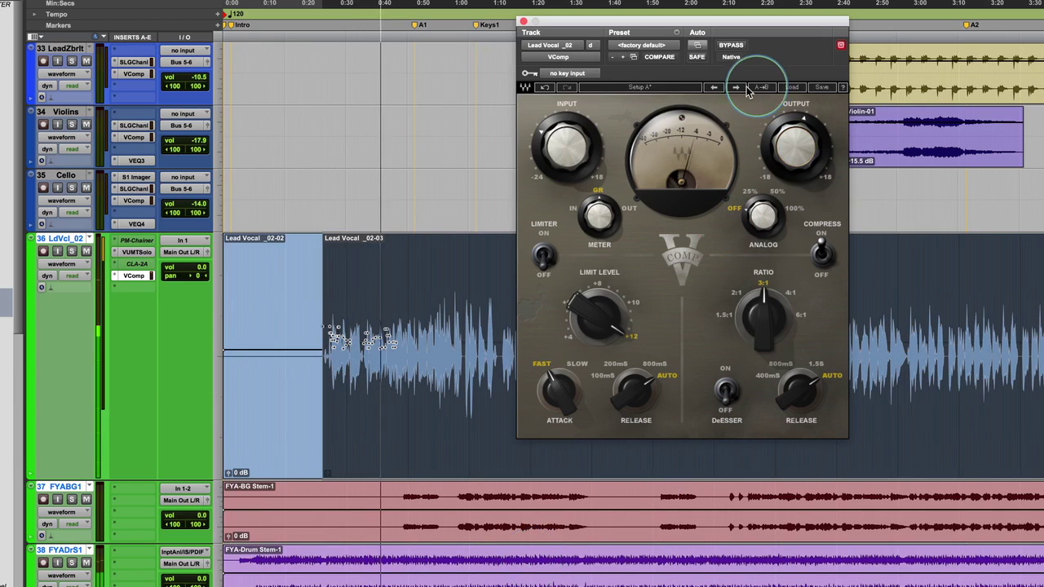
mouse_move(560, 140)
left_mouse_down()
mouse_move(540, 133)
mouse_move(548, 147)
left_mouse_up()
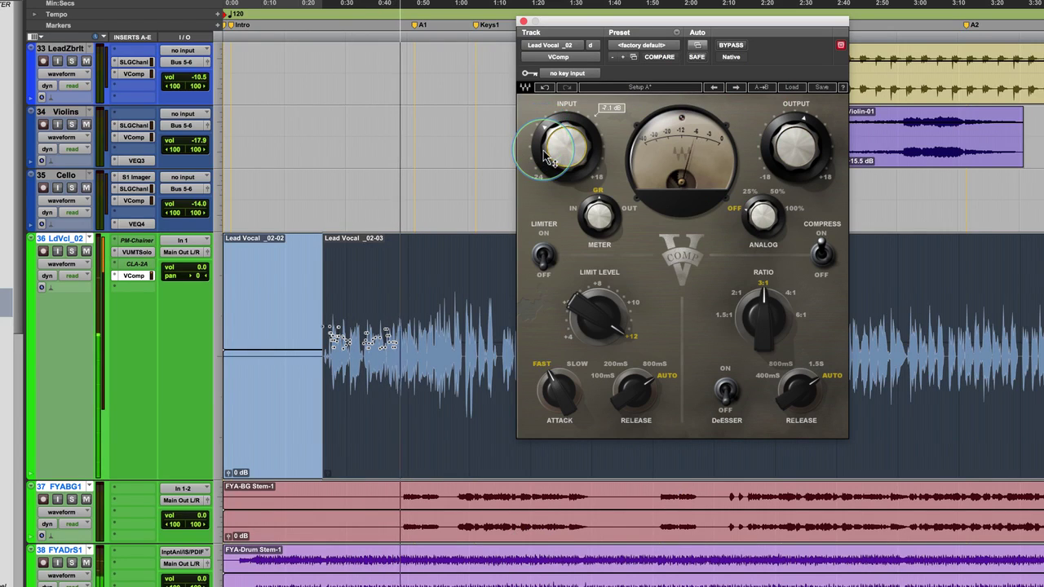
left_click(718, 155)
left_click_drag(718, 155, 688, 173)
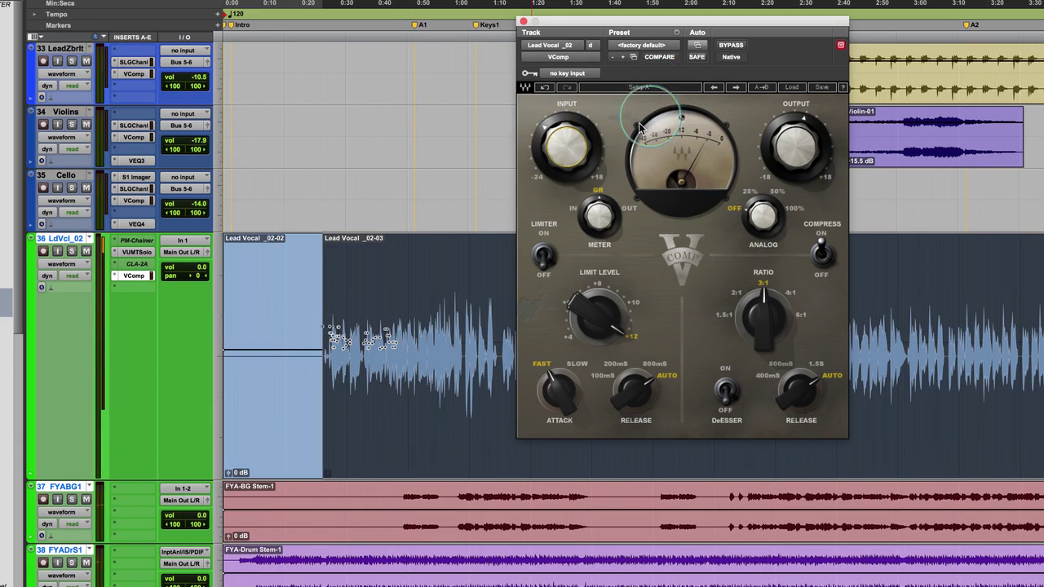
left_click_drag(555, 144, 555, 143)
left_click_drag(782, 145, 780, 147)
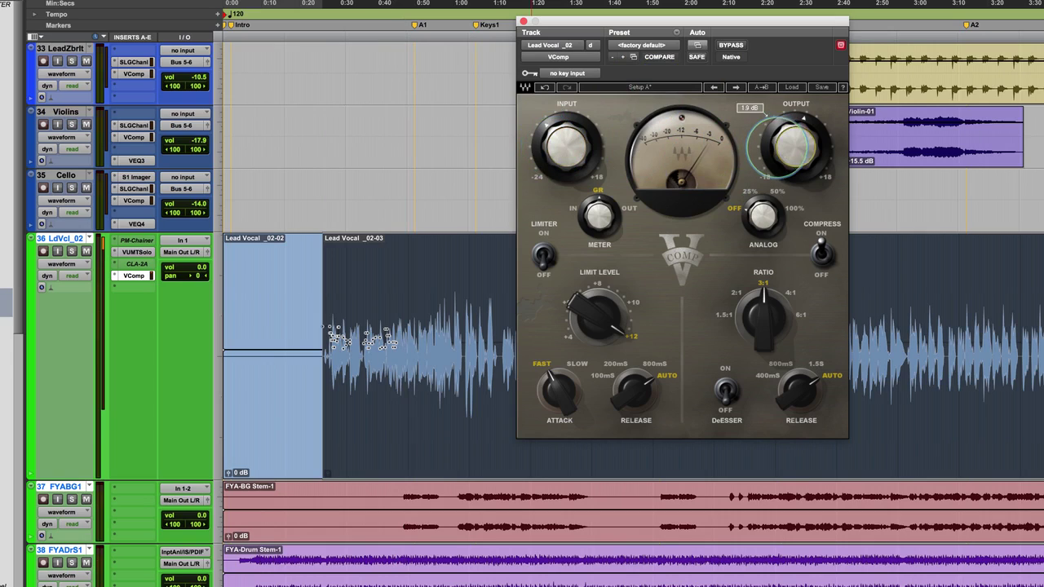
- Unbypass the clip gain on the lead vocal clip and start playback
right_click(437, 395)
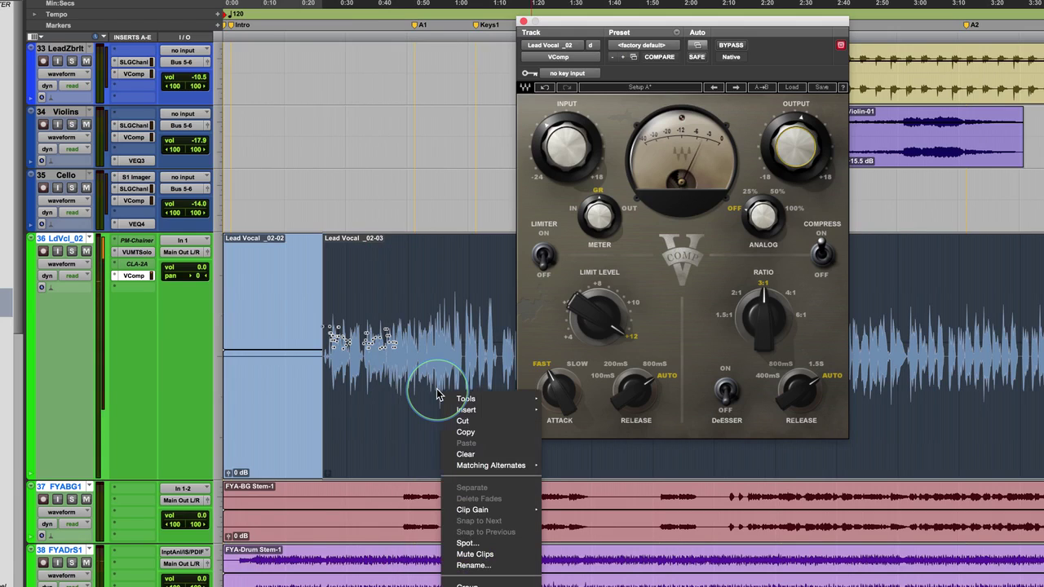
mouse_move(493, 512)
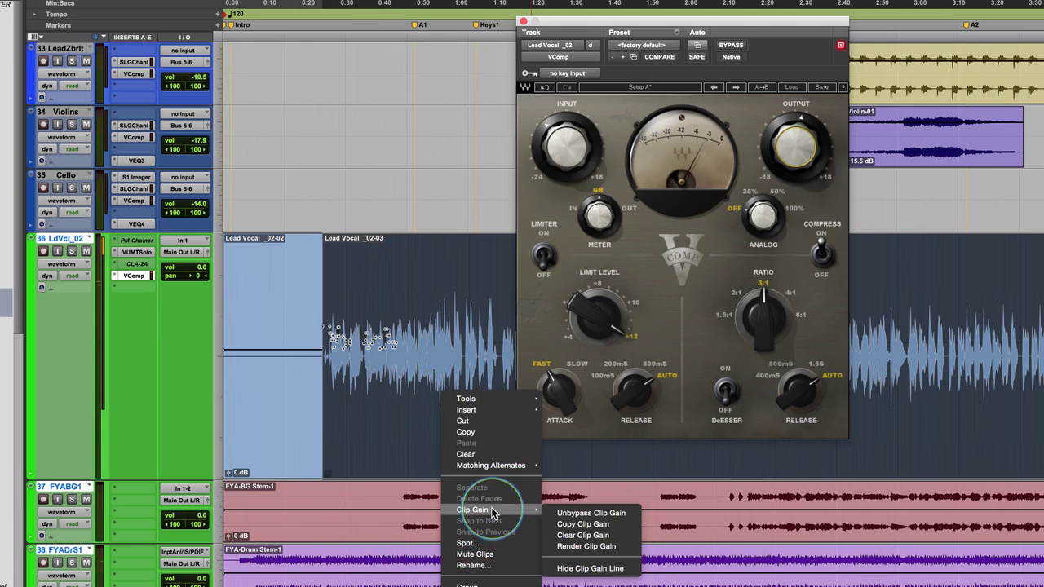
left_click(575, 513)
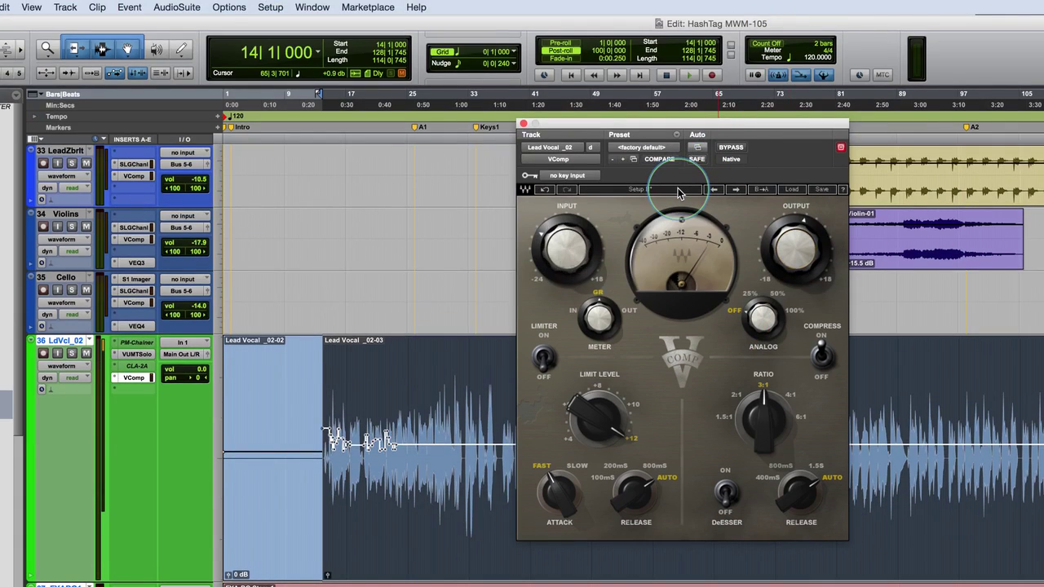
key("space")
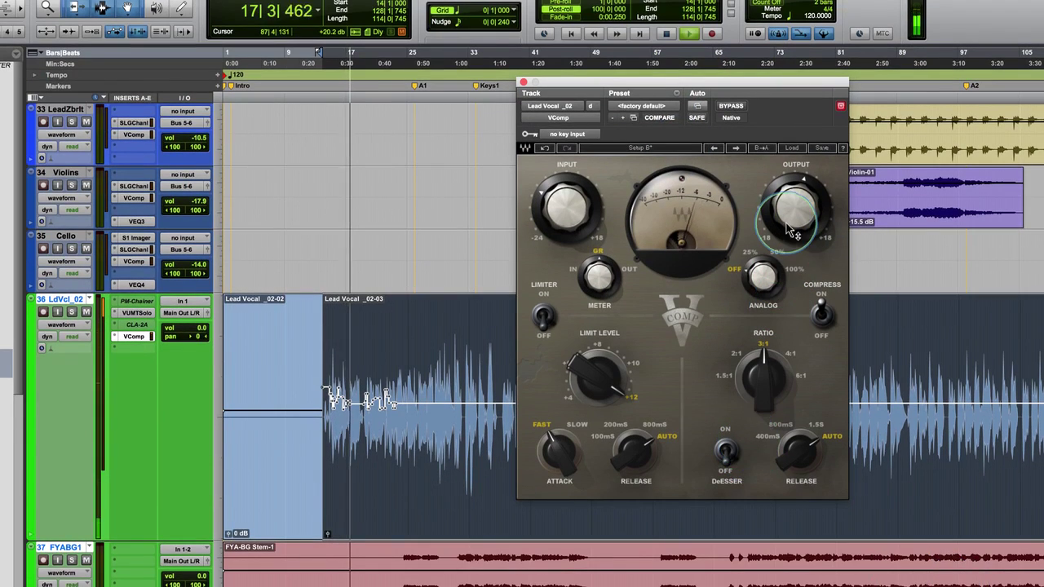
- Trim the VComp output down to about 1.1 dB
mouse_move(787, 214)
left_click_drag(788, 214, 792, 231)
left_click(871, 256)
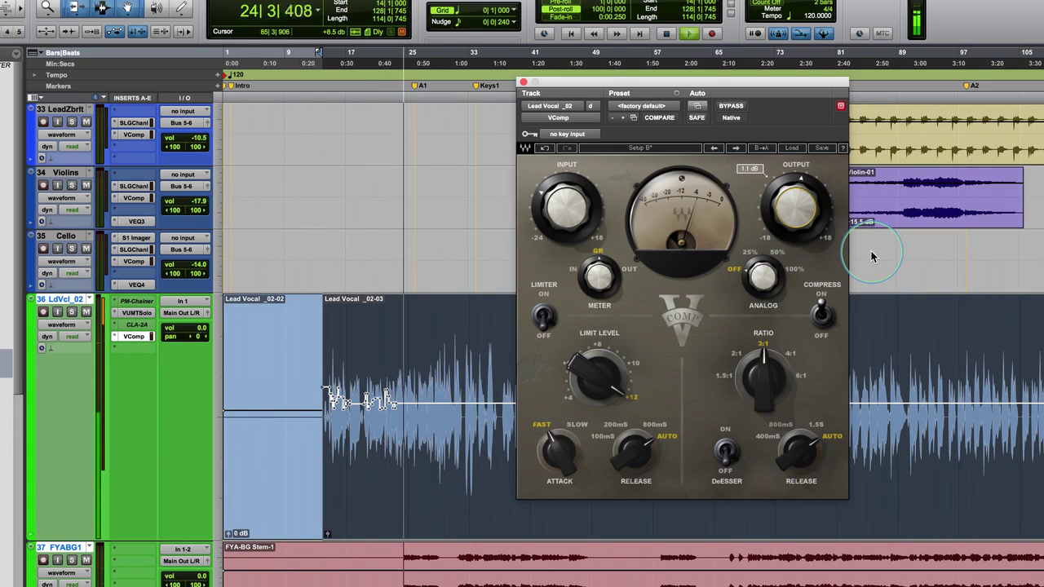
key("space")
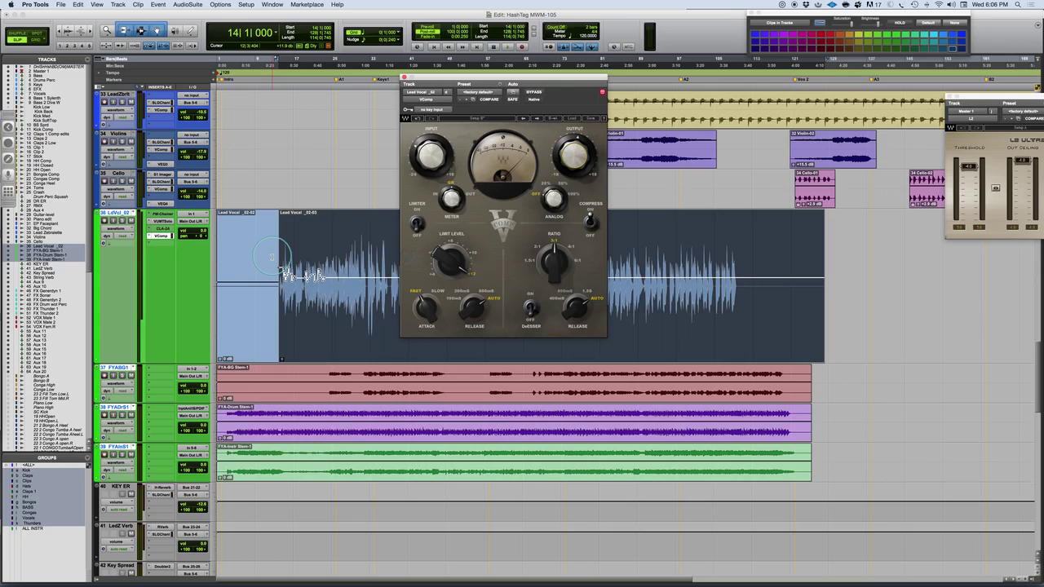
- Show the VUMT Solo meter on the lead vocal, cycling its face through wood and dark blue back to cream
left_click(163, 221)
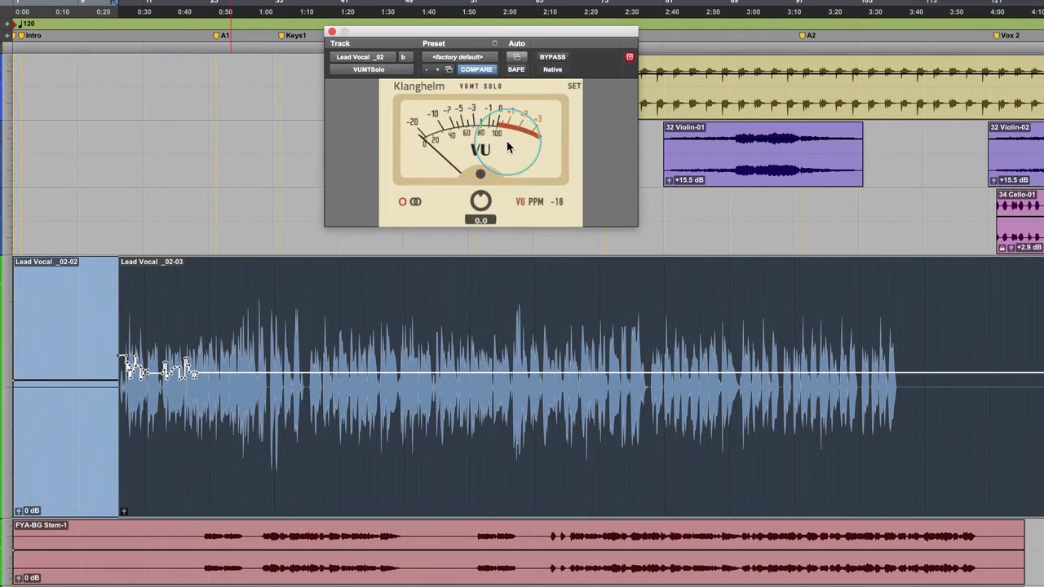
left_click(507, 140)
left_click(506, 142)
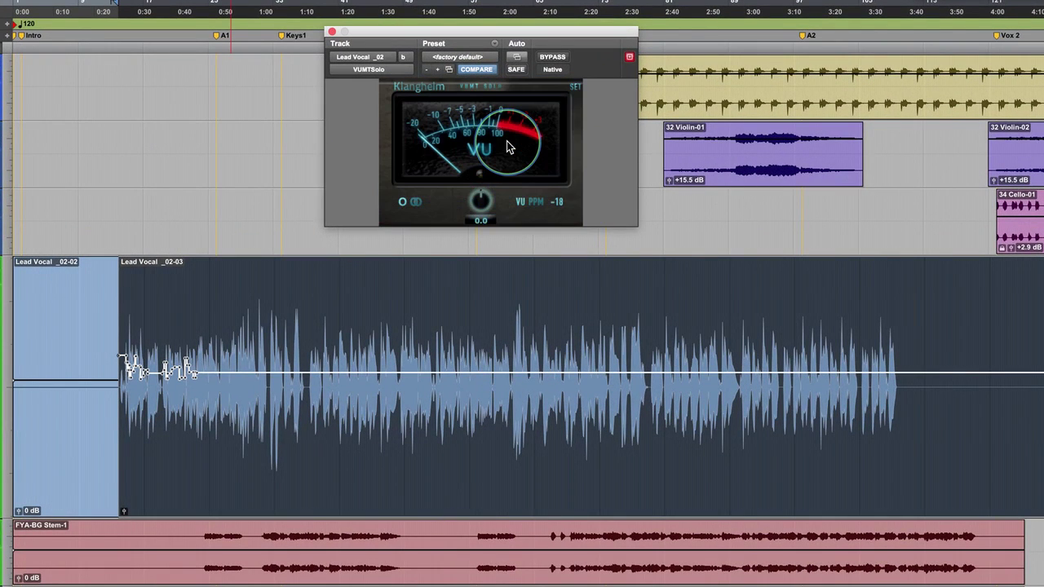
left_click(507, 146)
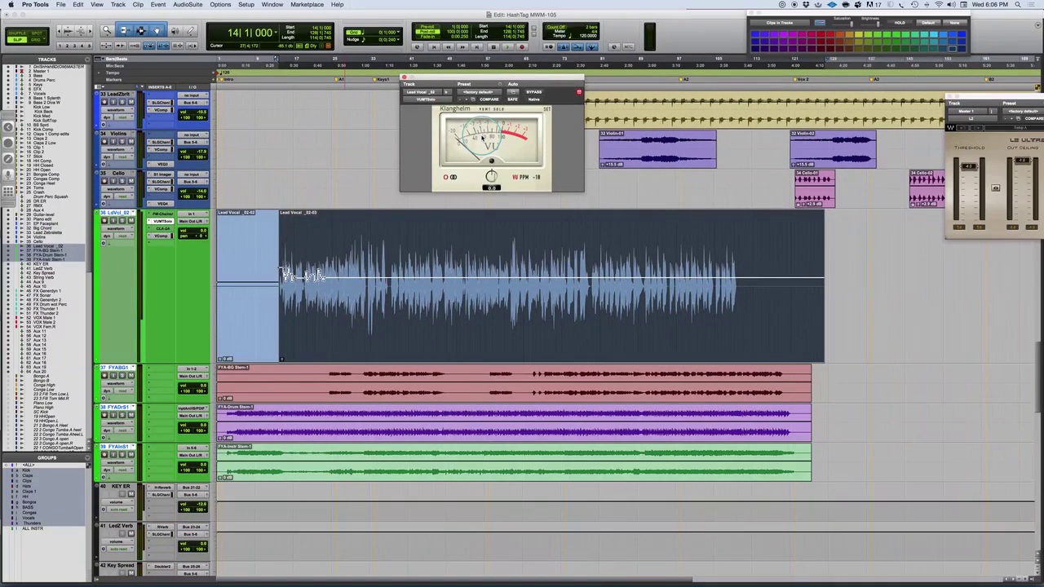
- Switch to another application with Cmd+Tab, leaving Pro Tools in the background
key("super+Tab")
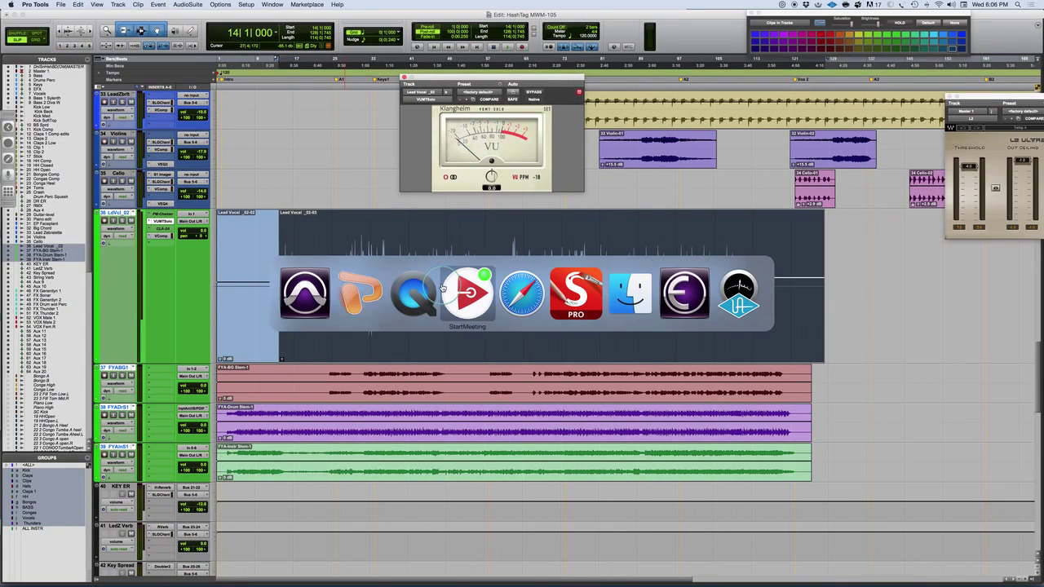